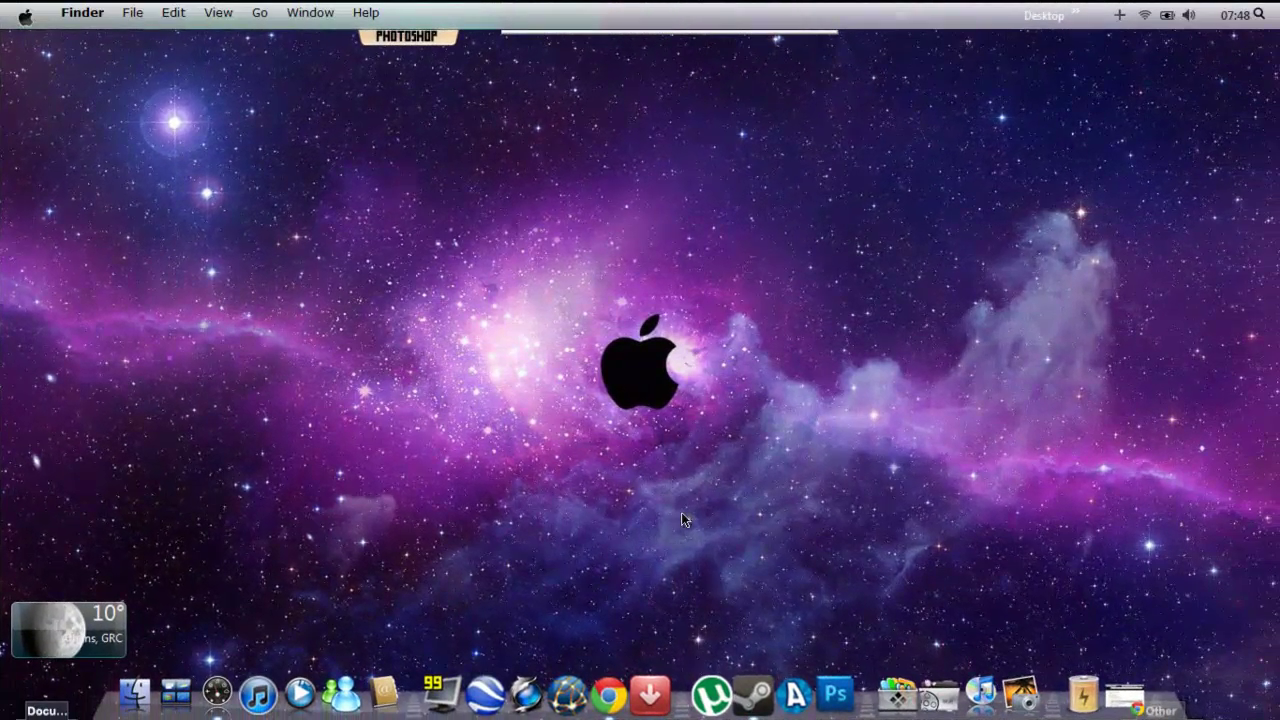
Step: Launch Photoshop CS5 from the dock and let it load to an empty workspace
{"action": "left_click", "coordinate": [835, 683]}
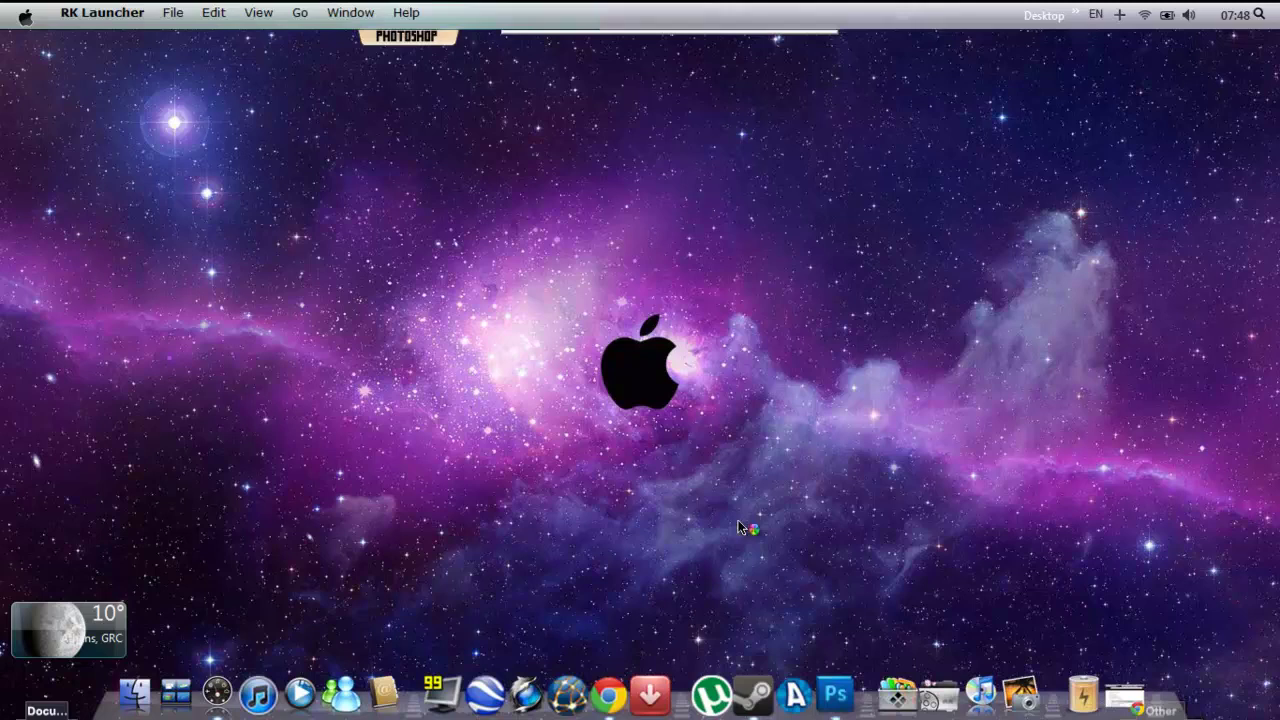
{"action": "left_click", "coordinate": [738, 527]}
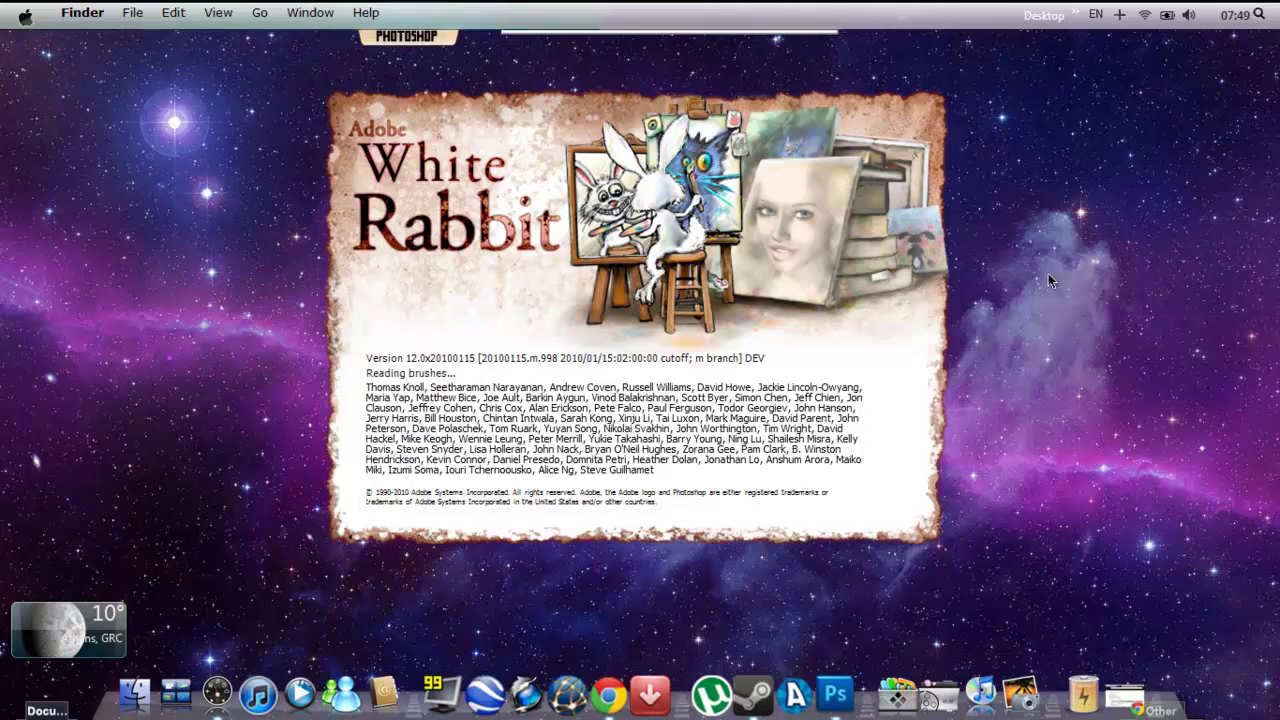
{"action": "mouse_move", "coordinate": [1040, 577]}
{"action": "left_mouse_down"}
{"action": "mouse_move", "coordinate": [121, 61]}
{"action": "mouse_move", "coordinate": [188, 72]}
{"action": "left_mouse_up"}
{"action": "mouse_move", "coordinate": [945, 549]}
{"action": "left_mouse_down"}
{"action": "mouse_move", "coordinate": [330, 92]}
{"action": "mouse_move", "coordinate": [949, 544]}
{"action": "left_mouse_up"}
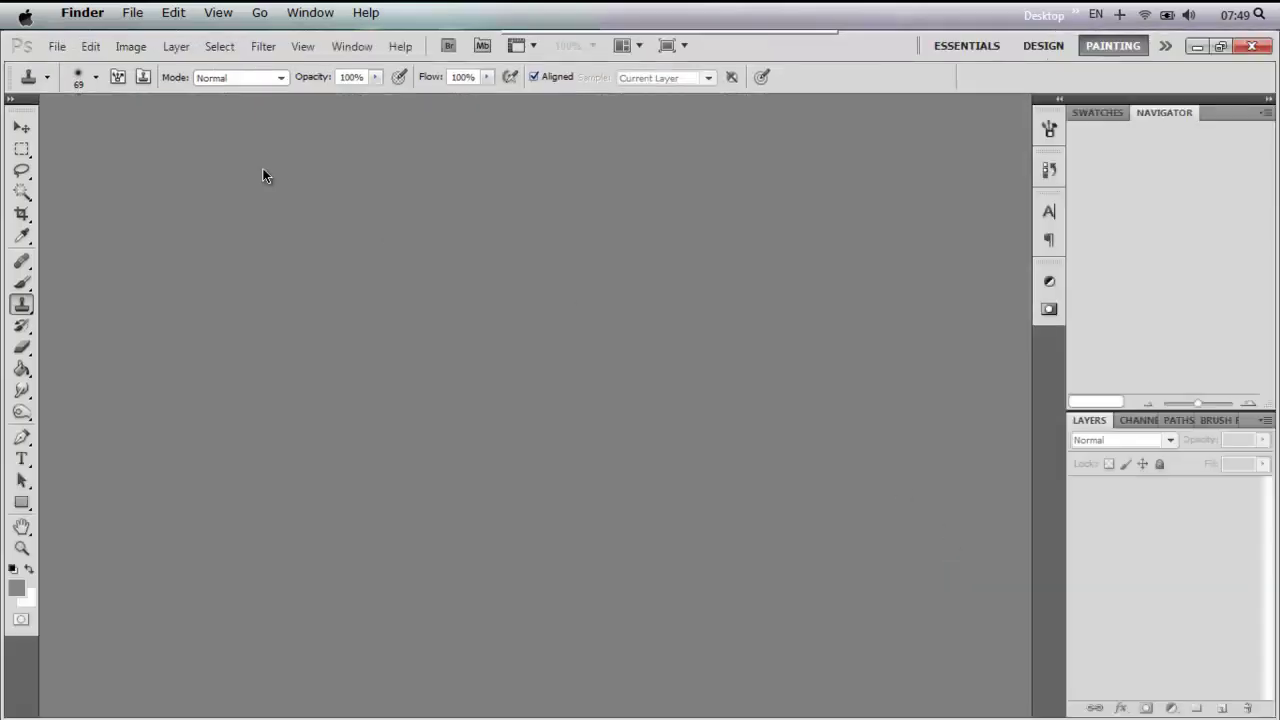
Step: Start a new document sized 3508 × 2480 pixels
{"action": "key", "text": "ctrl+n"}
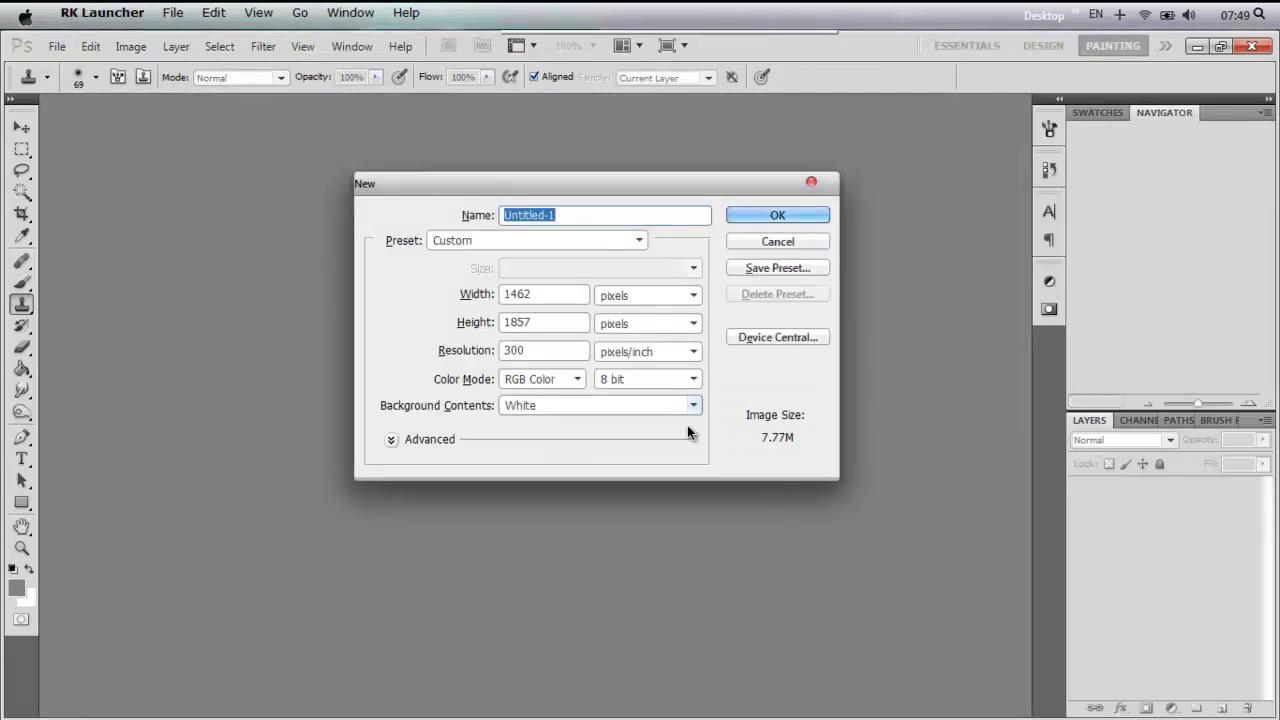
{"action": "type", "text": "350"}
{"action": "key", "text": "Tab"}
{"action": "type", "text": "2480"}
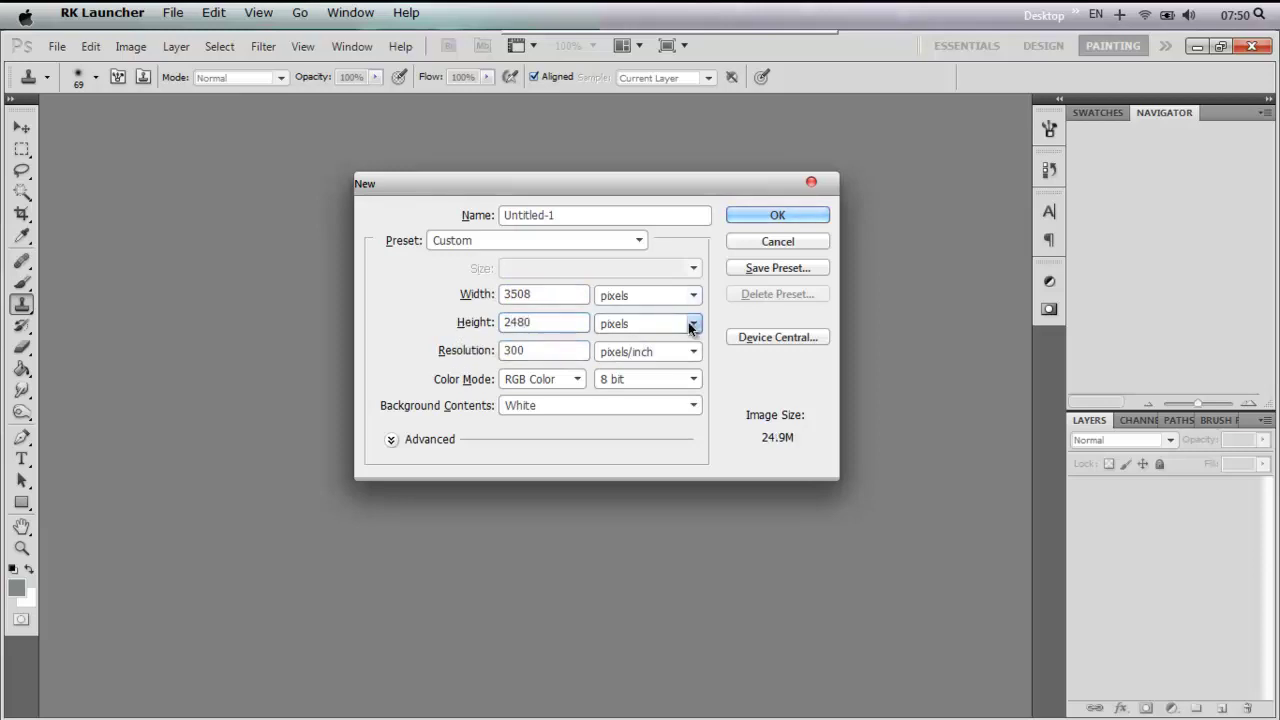
Step: Give it 300 ppi, RGB Color and a transparent background, and create it
{"action": "left_click", "coordinate": [593, 405]}
{"action": "left_click", "coordinate": [590, 452]}
{"action": "left_click", "coordinate": [590, 405]}
{"action": "left_click", "coordinate": [585, 448]}
{"action": "double_click", "coordinate": [515, 322]}
{"action": "double_click", "coordinate": [515, 294]}
{"action": "left_click_drag", "start_coordinate": [526, 350], "coordinate": [516, 352]}
{"action": "left_click", "coordinate": [545, 379]}
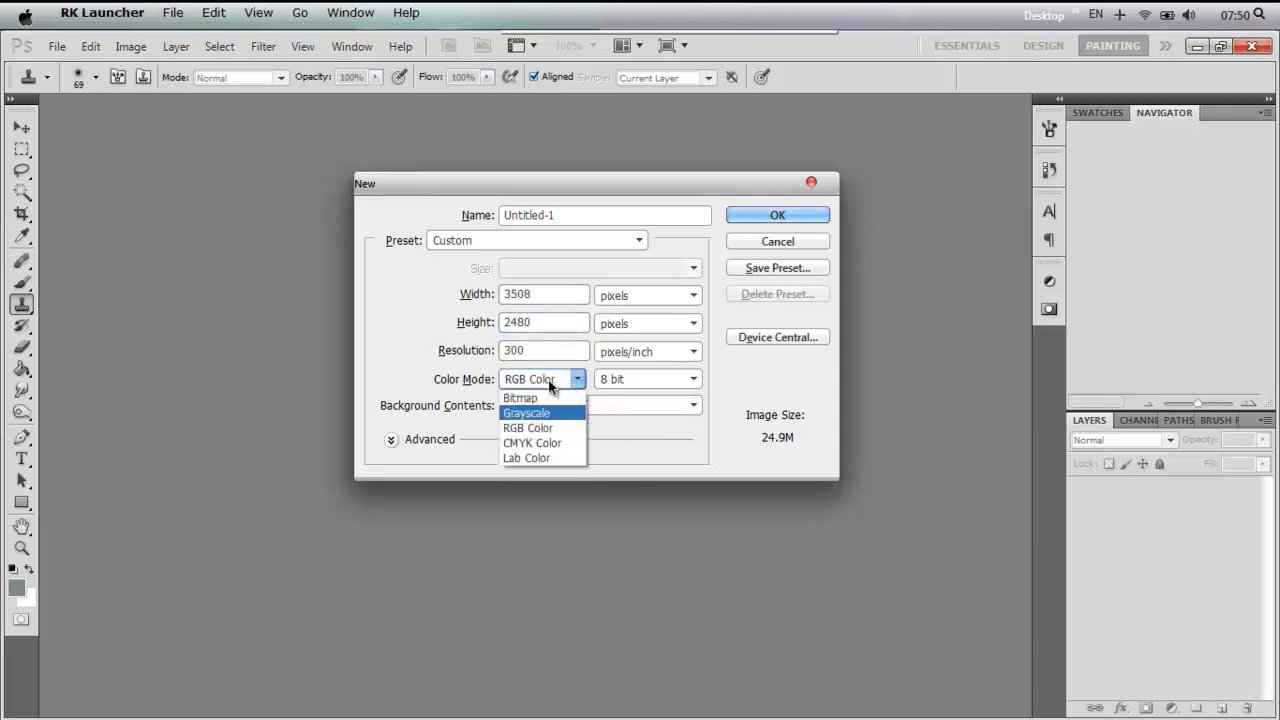
{"action": "left_click", "coordinate": [554, 432]}
{"action": "left_click", "coordinate": [762, 219]}
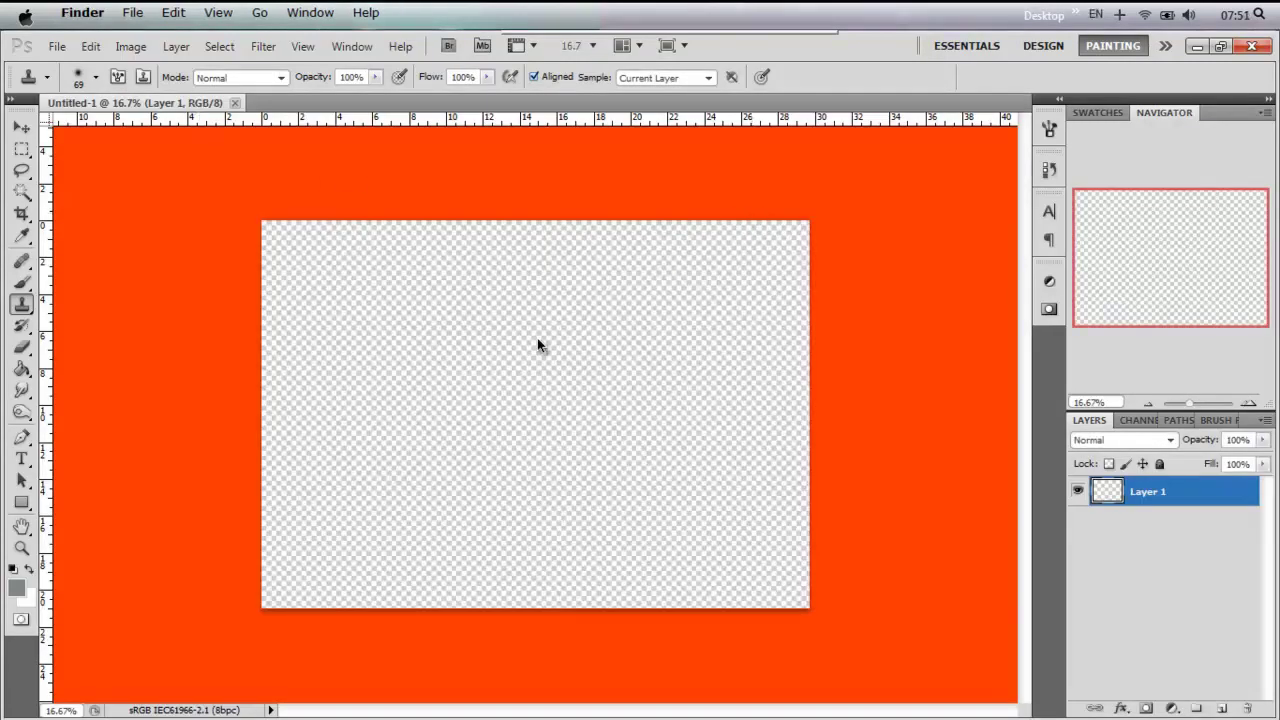
Step: Open the Sand_Road_ photo from the flyhouse folder
{"action": "key", "text": "ctrl+o"}
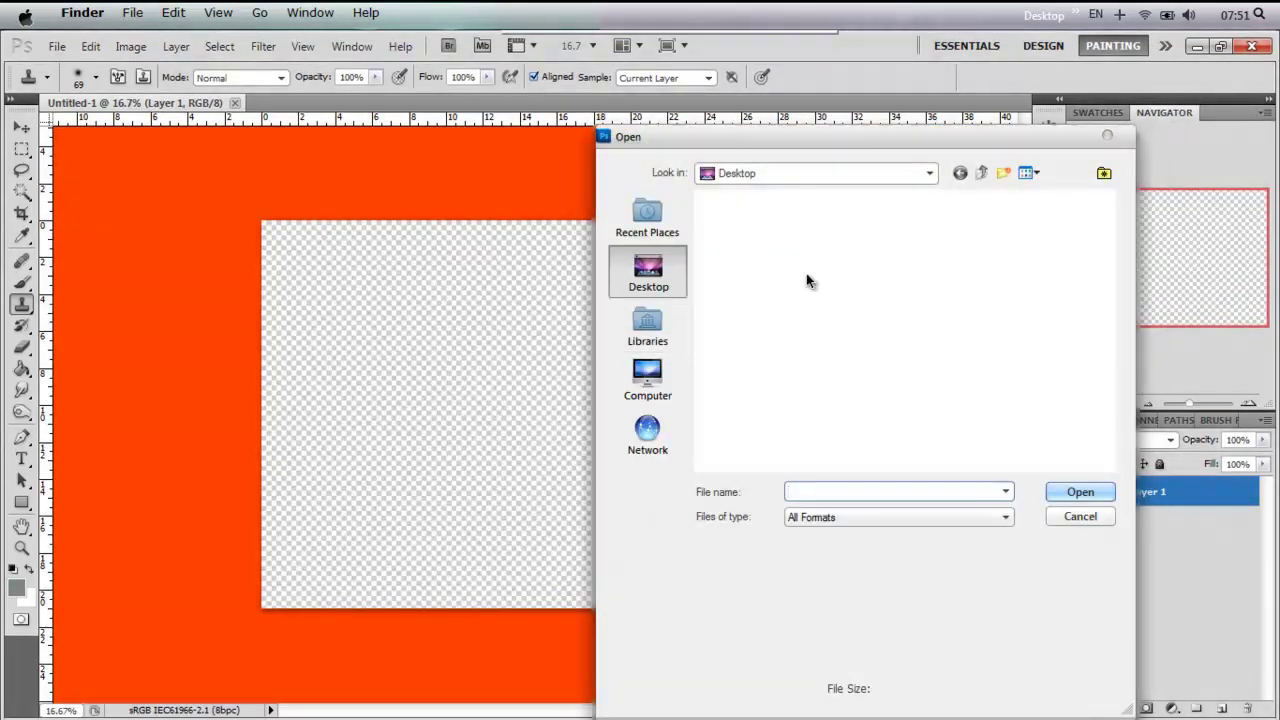
{"action": "key", "text": "Tab"}
{"action": "key", "text": "alt+Down"}
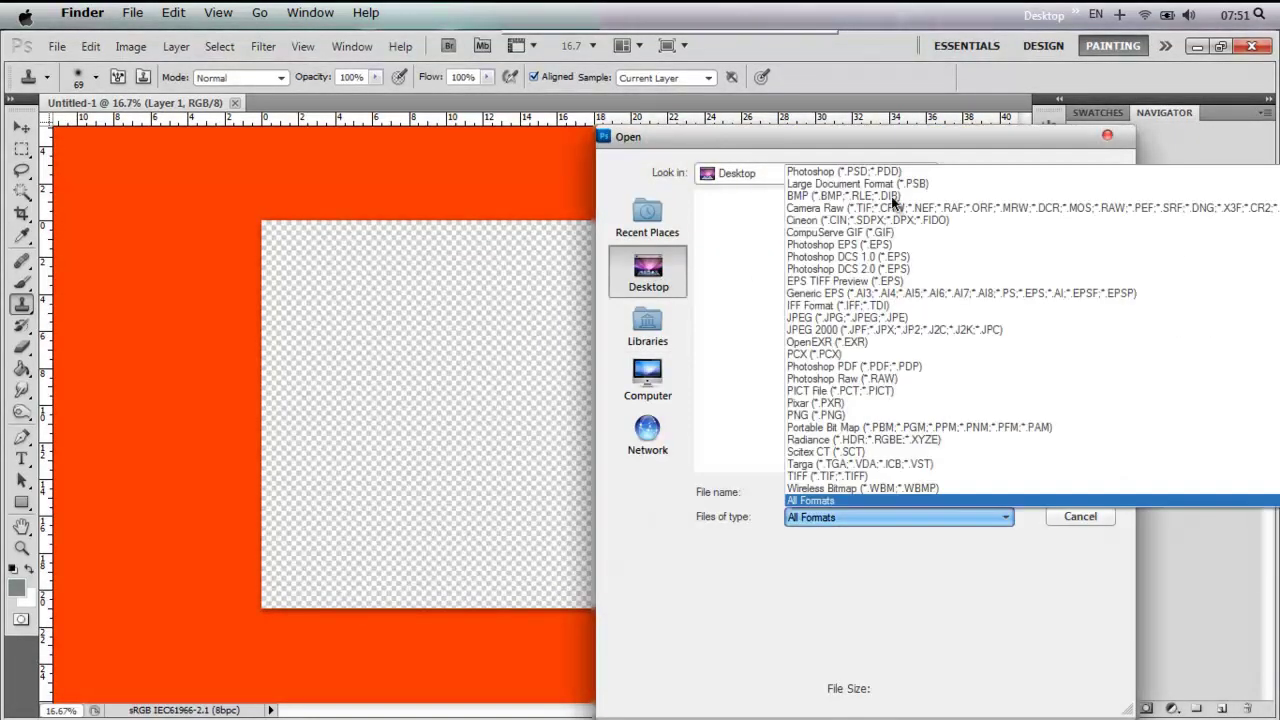
{"action": "left_click", "coordinate": [760, 260]}
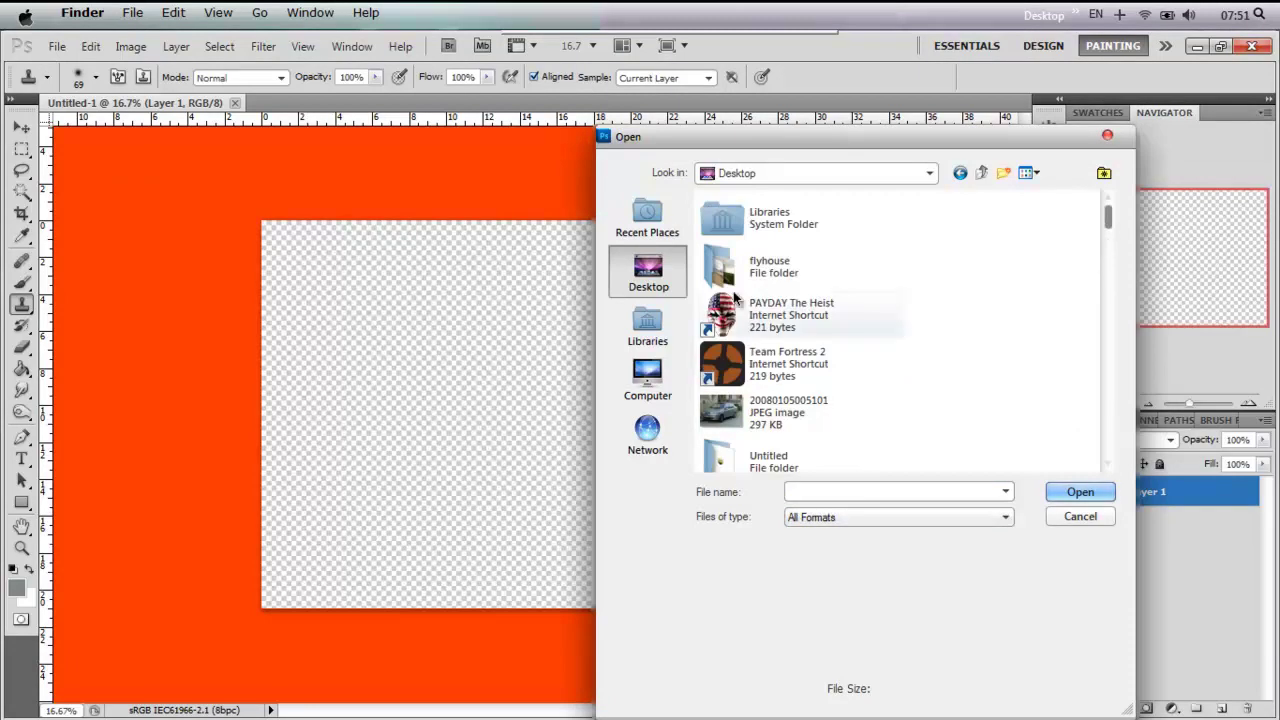
{"action": "double_click", "coordinate": [760, 268]}
{"action": "left_click", "coordinate": [960, 280]}
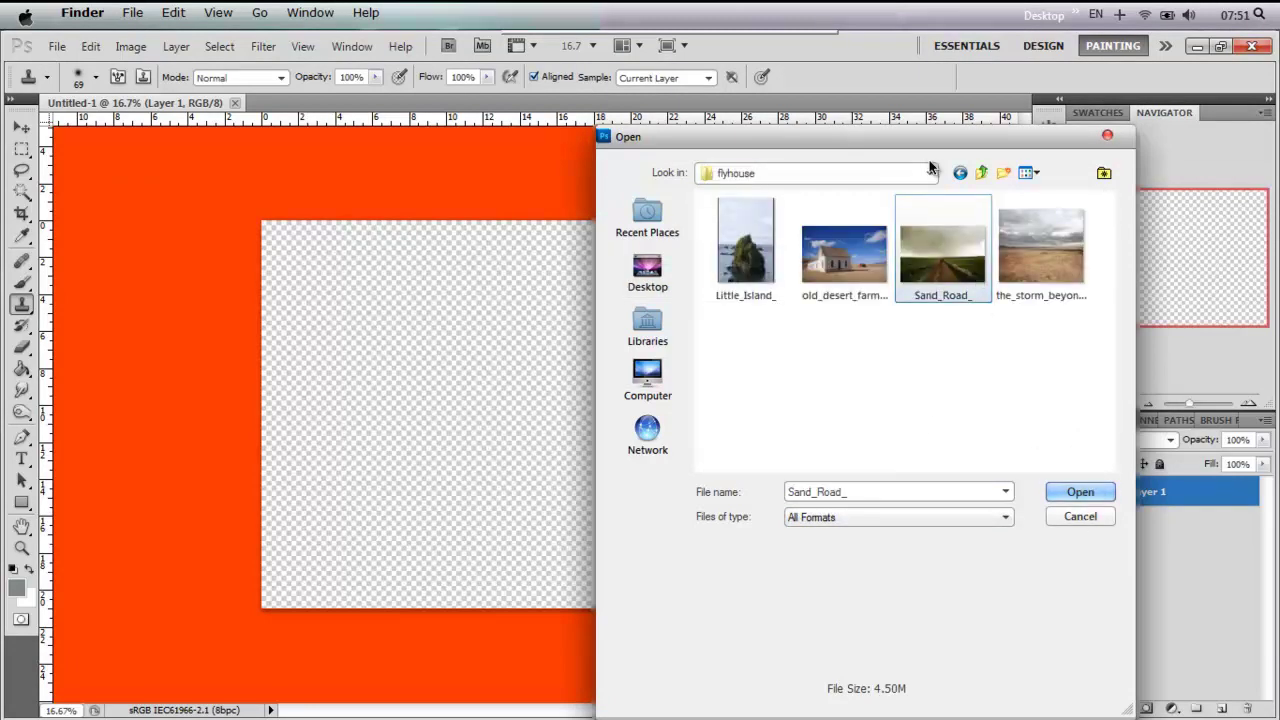
{"action": "left_click", "coordinate": [1061, 492]}
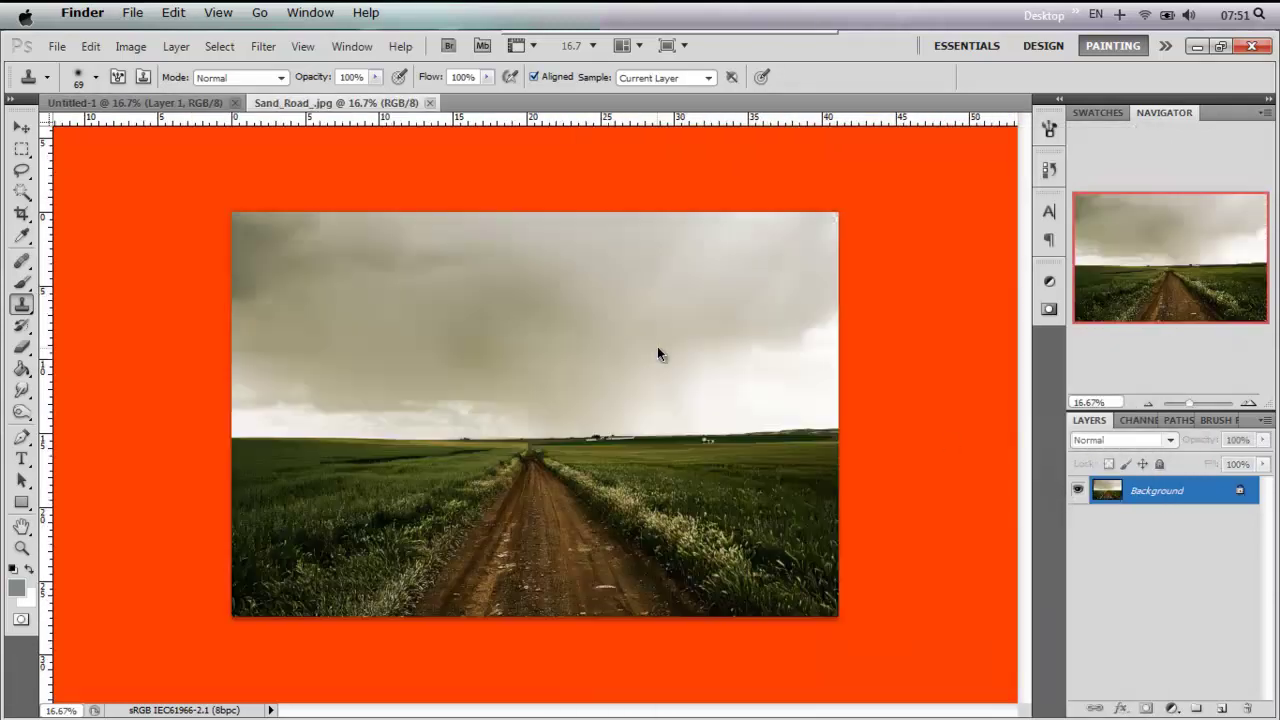
Step: Drag the road photo into Untitled-1 and scale it to fill the canvas
{"action": "left_click_drag", "start_coordinate": [340, 102], "coordinate": [570, 112]}
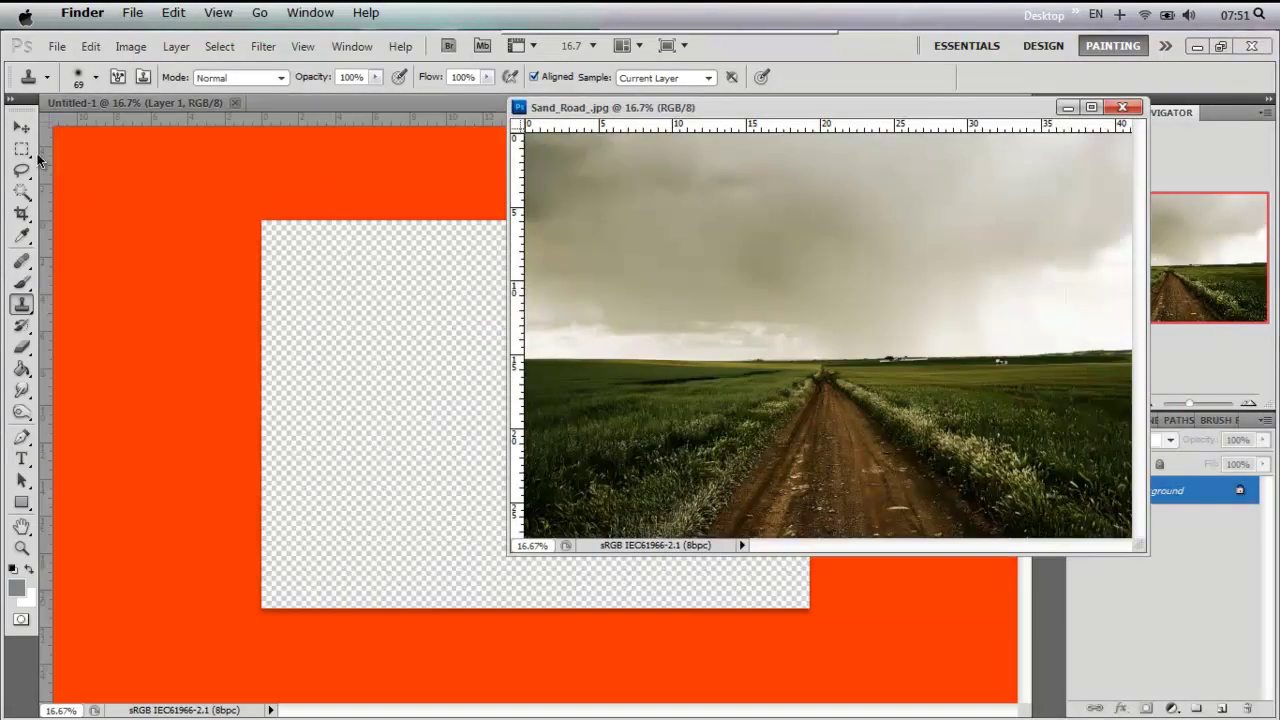
{"action": "key", "text": "v"}
{"action": "left_click_drag", "start_coordinate": [420, 425], "coordinate": [420, 425]}
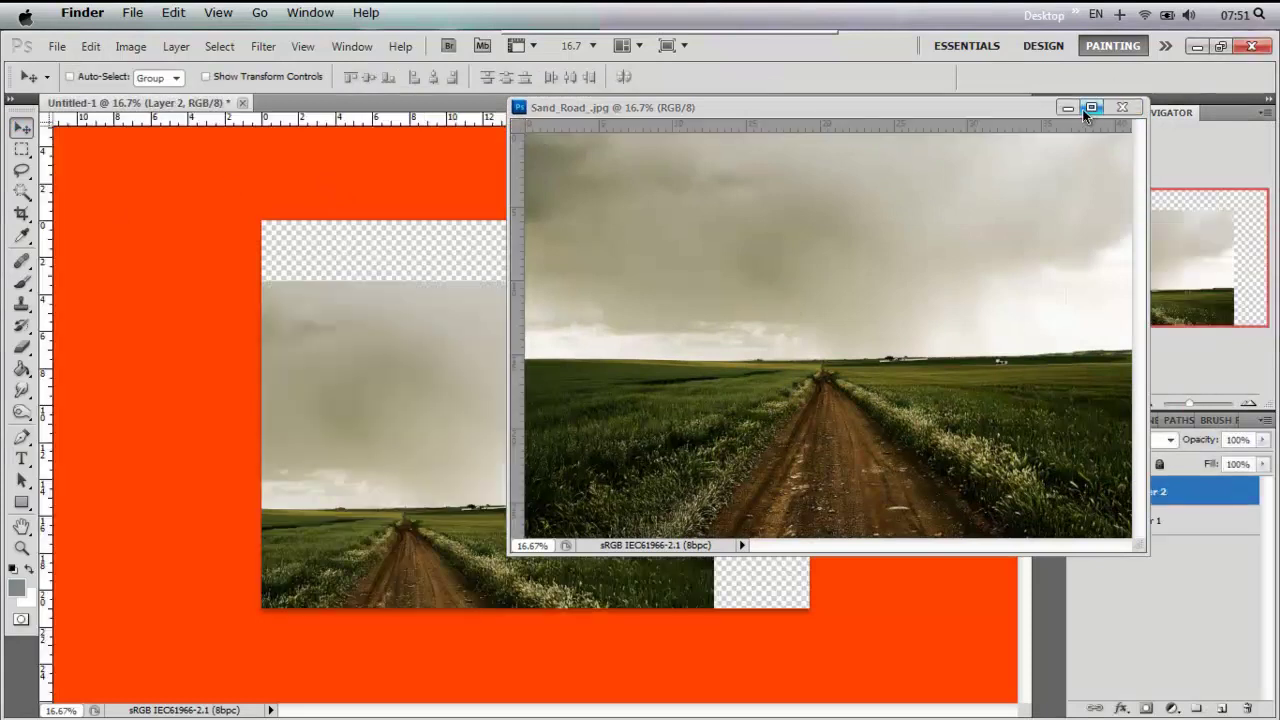
{"action": "left_click", "coordinate": [1068, 107]}
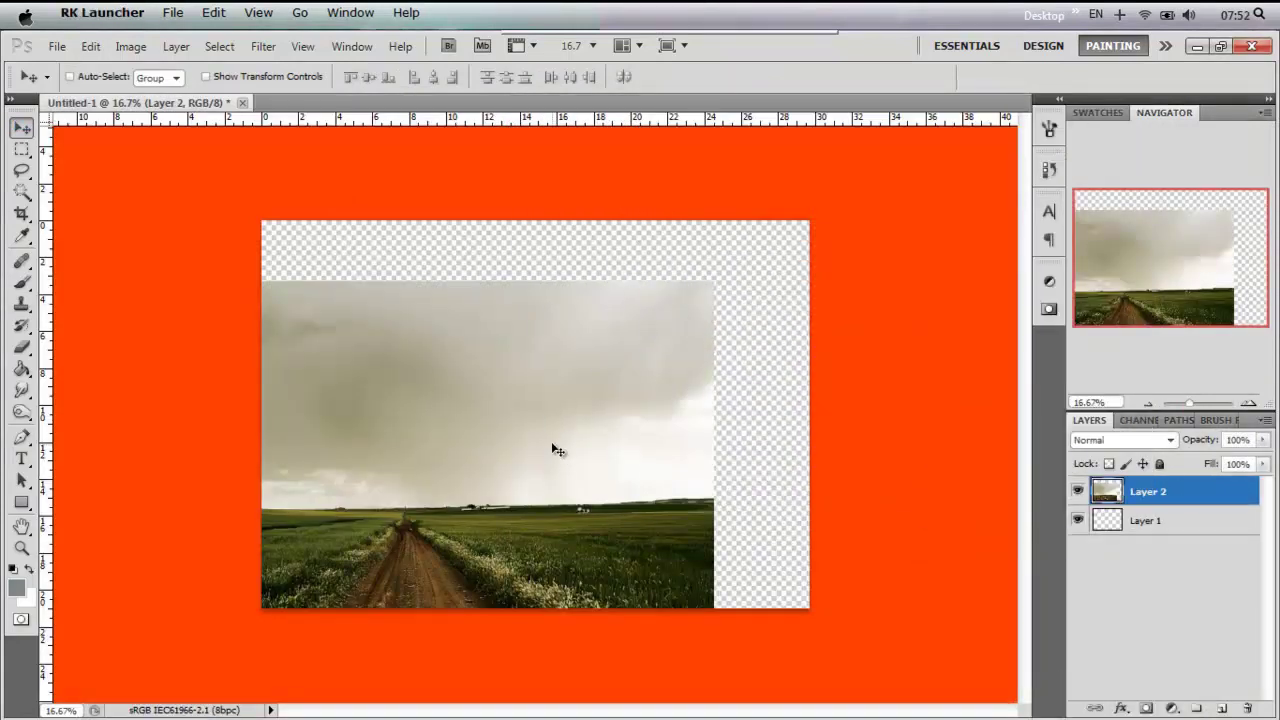
{"action": "key", "text": "ctrl+t"}
{"action": "left_click_drag", "start_coordinate": [549, 449], "coordinate": [632, 401]}
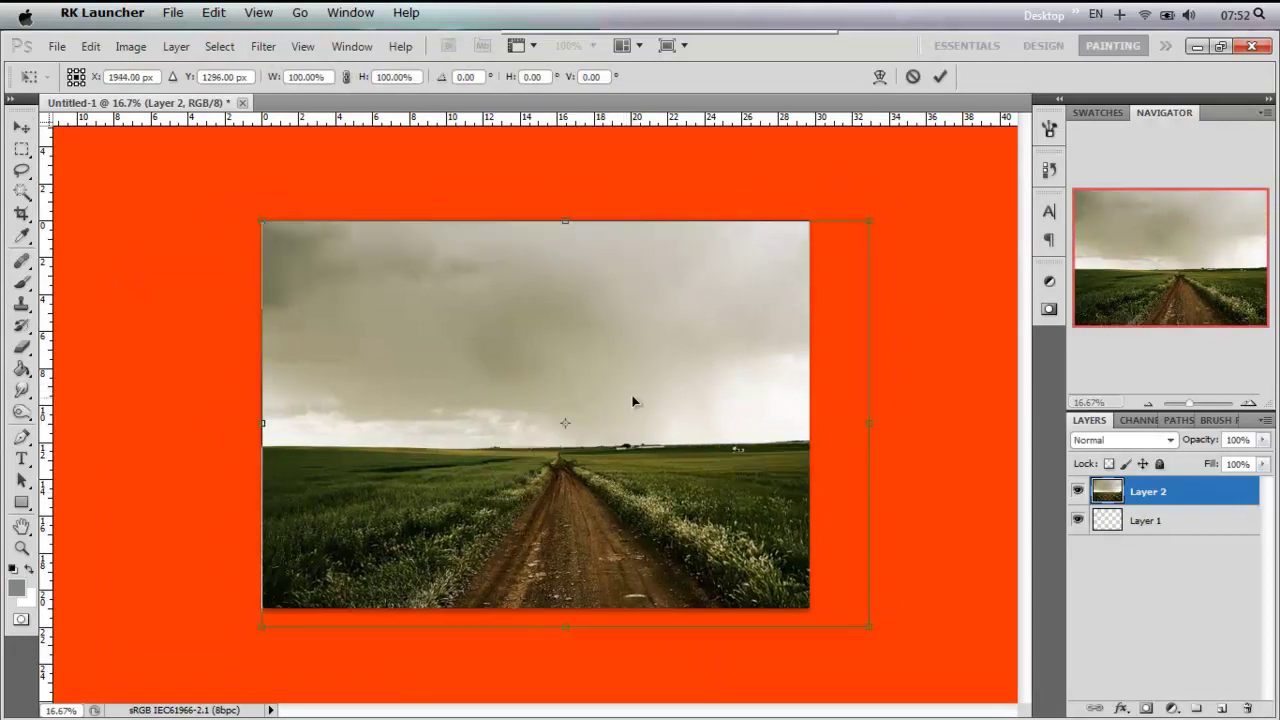
{"action": "left_click_drag", "start_coordinate": [870, 627], "coordinate": [808, 608]}
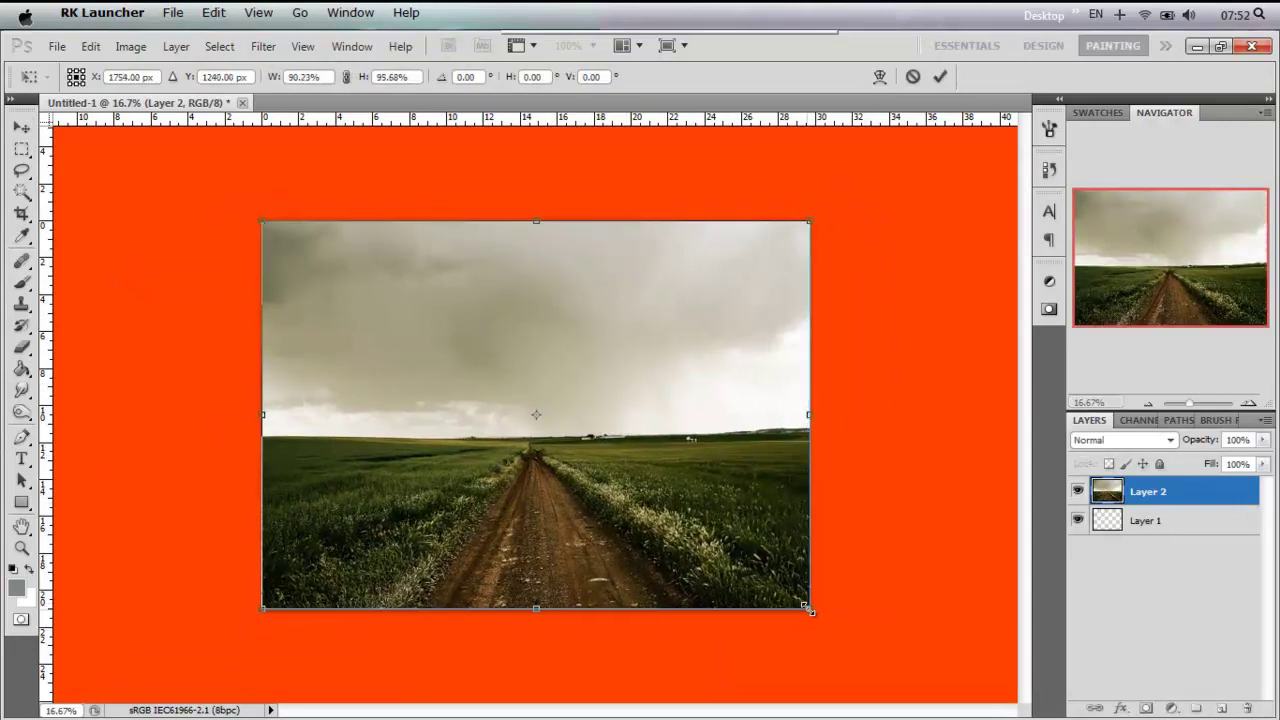
{"action": "key", "text": "Return"}
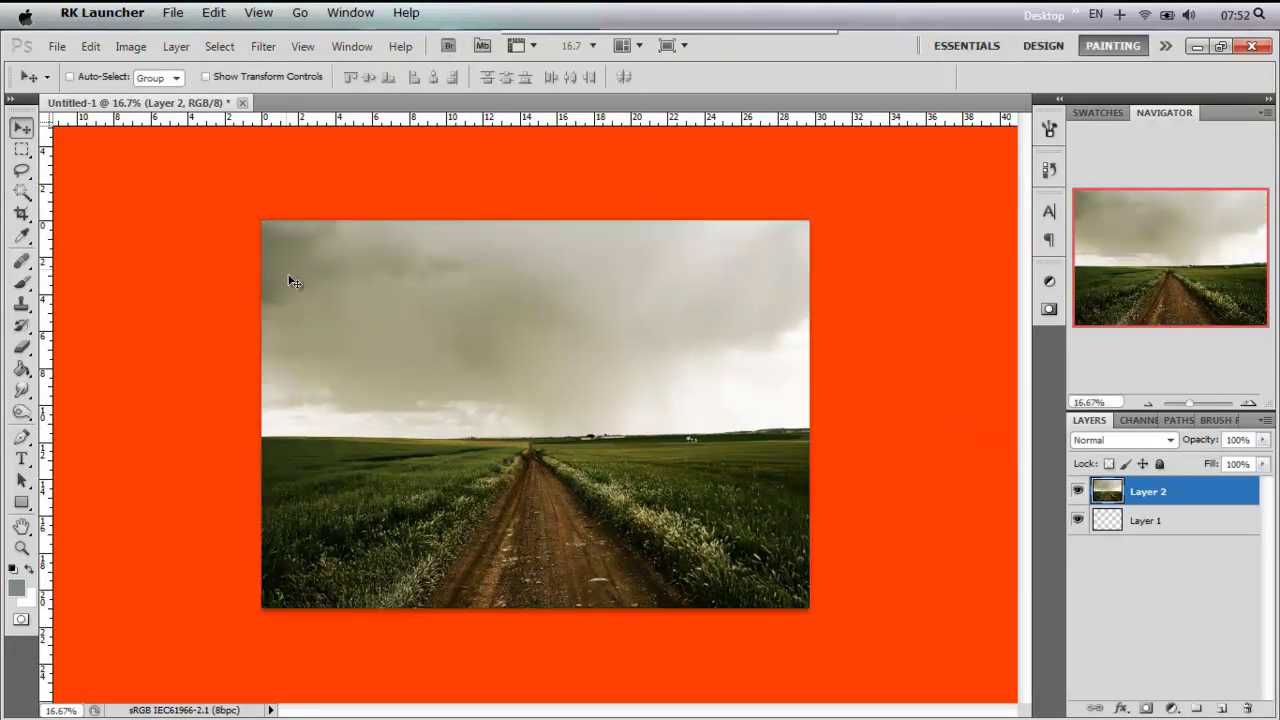
Step: Open The_storm_beyond_by_night_fate.jpg and drag it into Untitled-1 as Layer 3
{"action": "key", "text": "ctrl+o"}
{"action": "left_click", "coordinate": [1040, 249]}
{"action": "key", "text": "Return"}
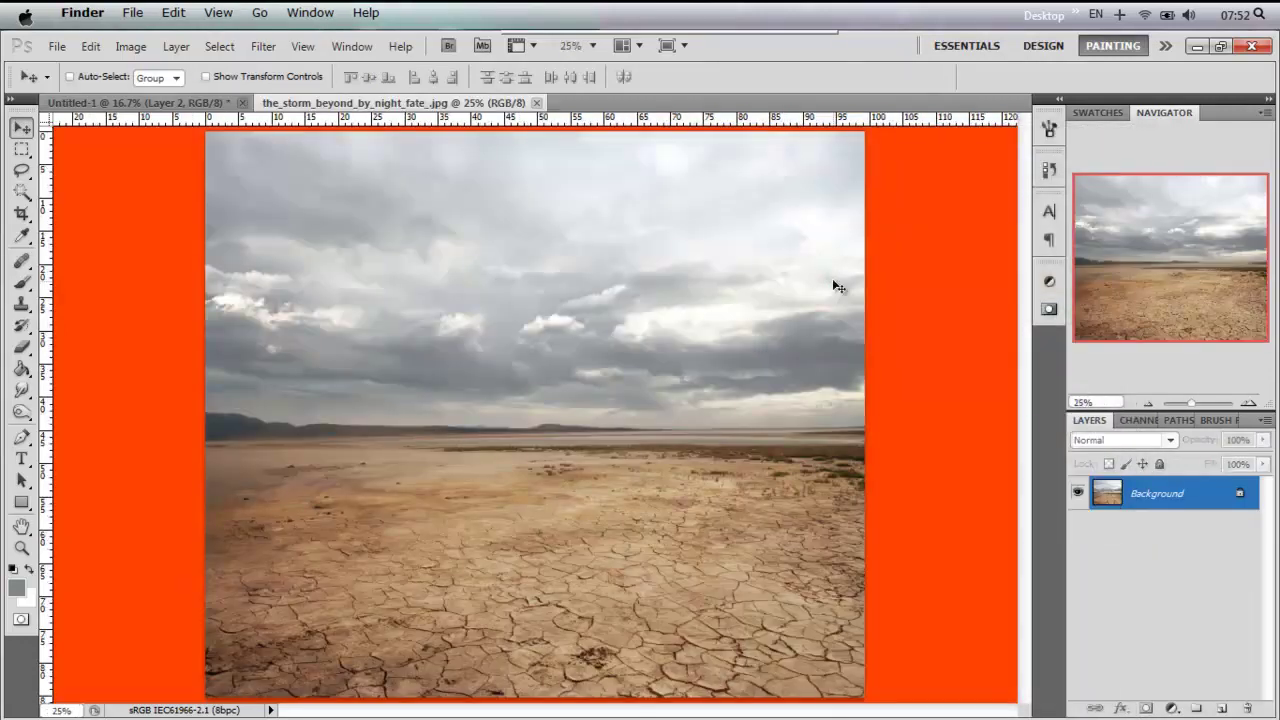
{"action": "left_click", "coordinate": [281, 130]}
{"action": "left_click", "coordinate": [640, 308]}
{"action": "left_click_drag", "start_coordinate": [391, 102], "coordinate": [650, 182]}
{"action": "left_click_drag", "start_coordinate": [709, 302], "coordinate": [448, 404]}
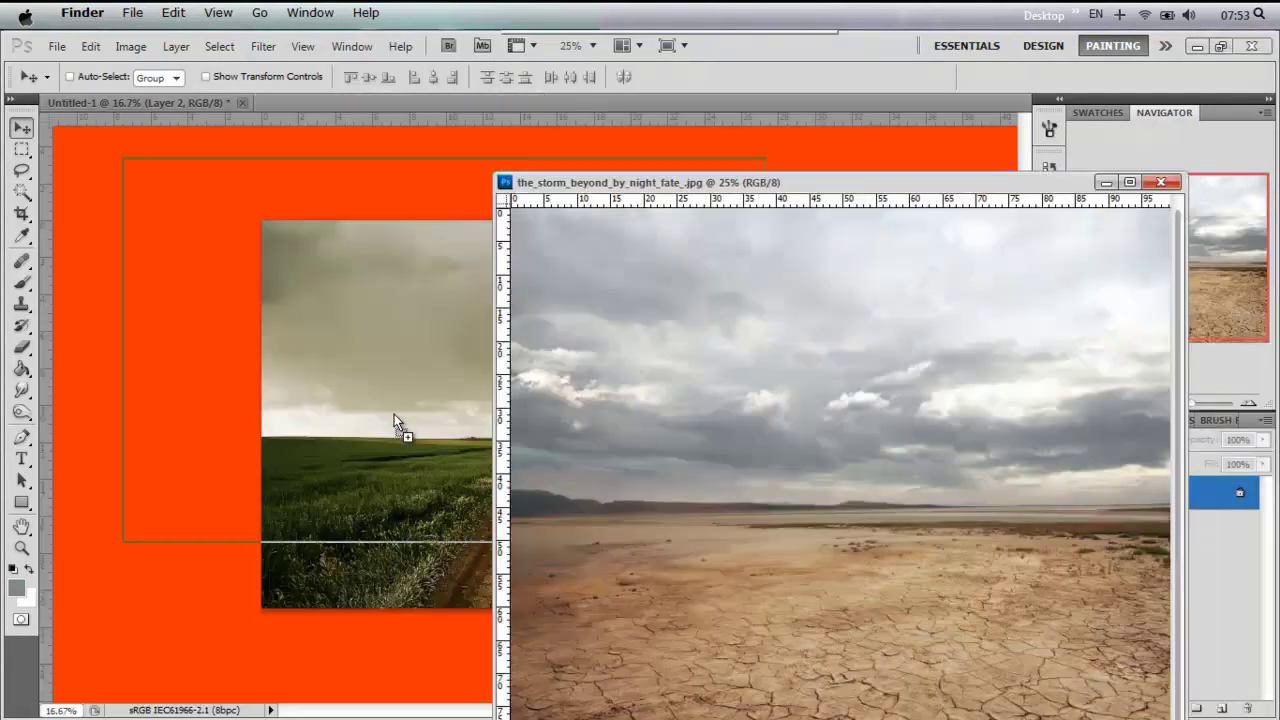
{"action": "left_click", "coordinate": [1105, 182]}
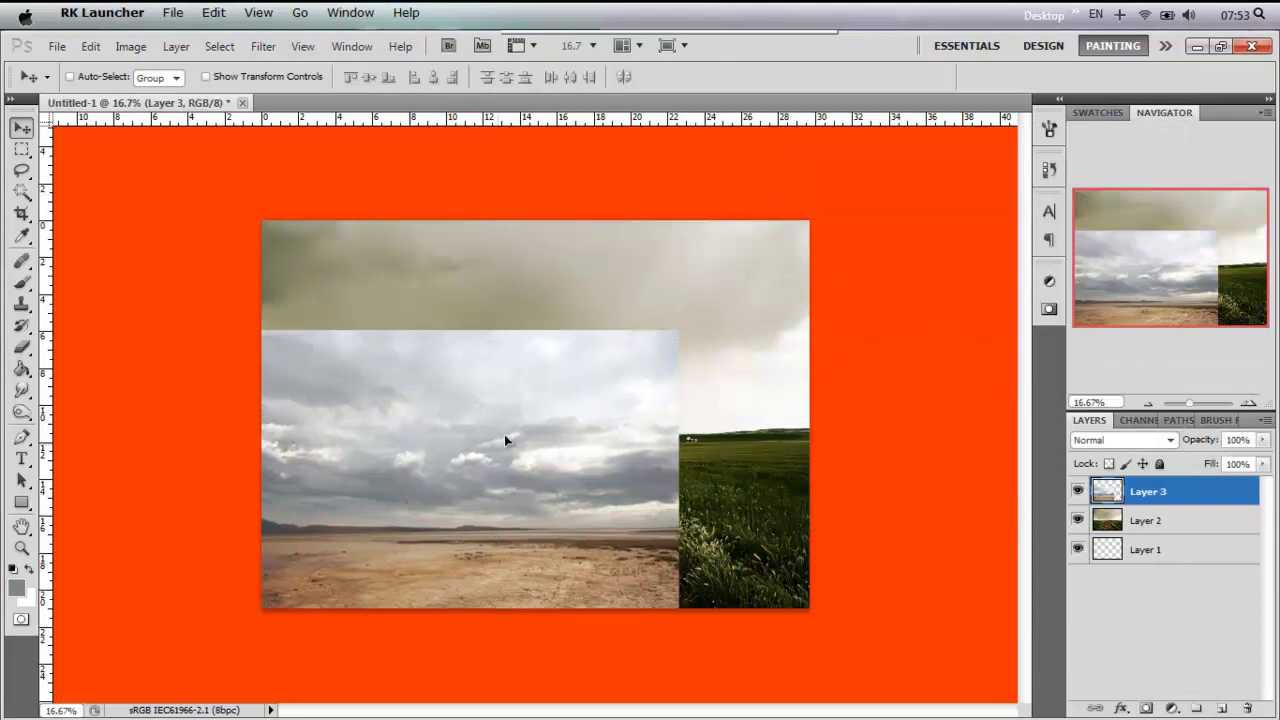
{"action": "key", "text": "m"}
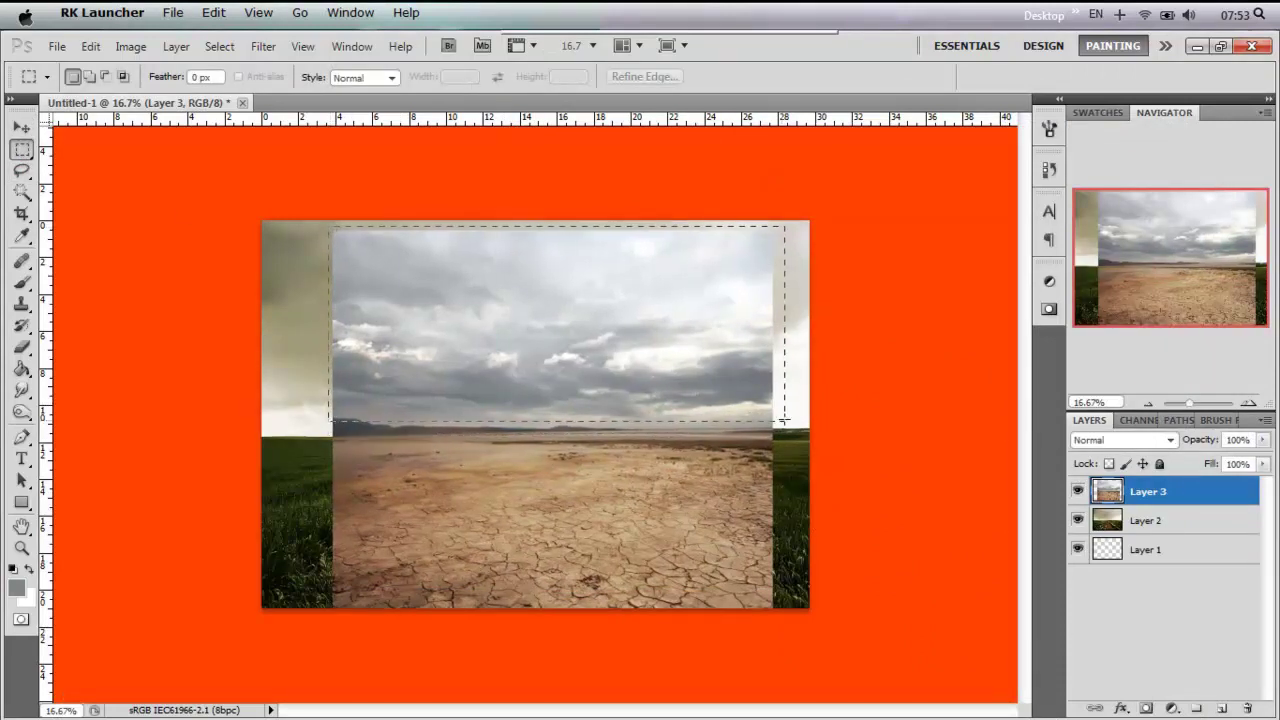
Step: Copy the storm photo's cloudy sky onto Layer 4 and hide Layer 3
{"action": "left_click_drag", "start_coordinate": [663, 427], "coordinate": [789, 414]}
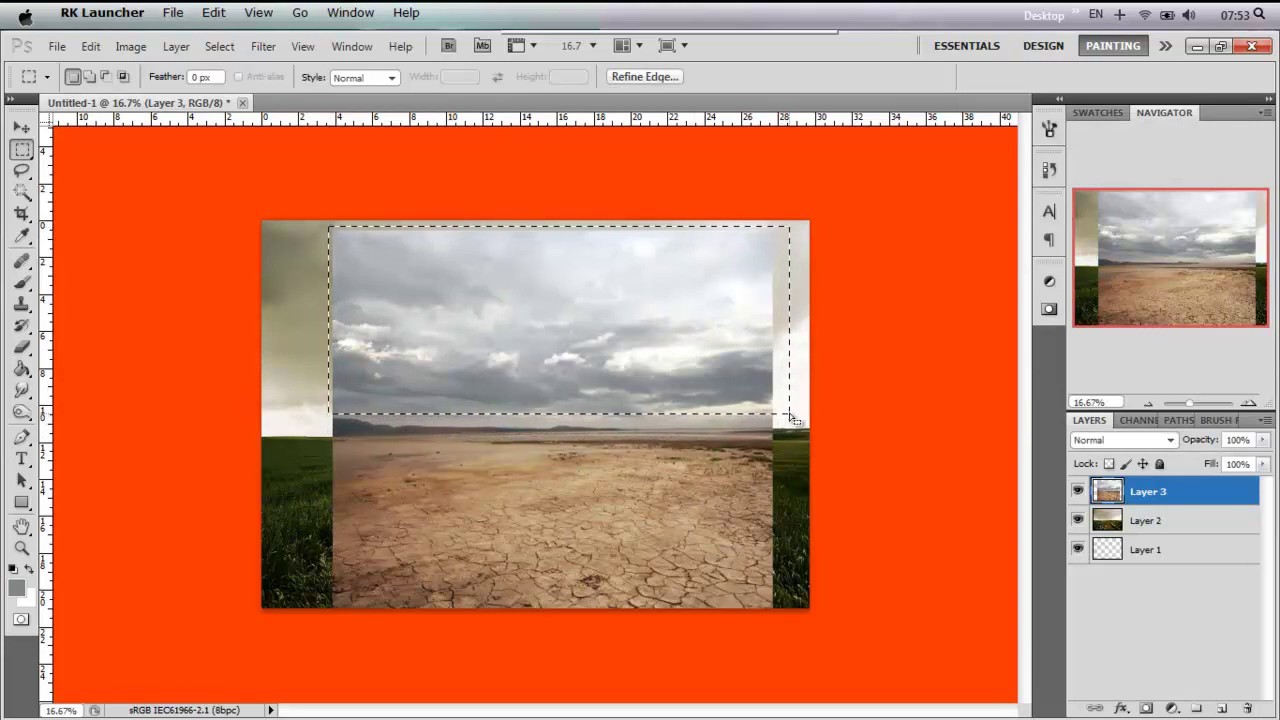
{"action": "key", "text": "ctrl+j"}
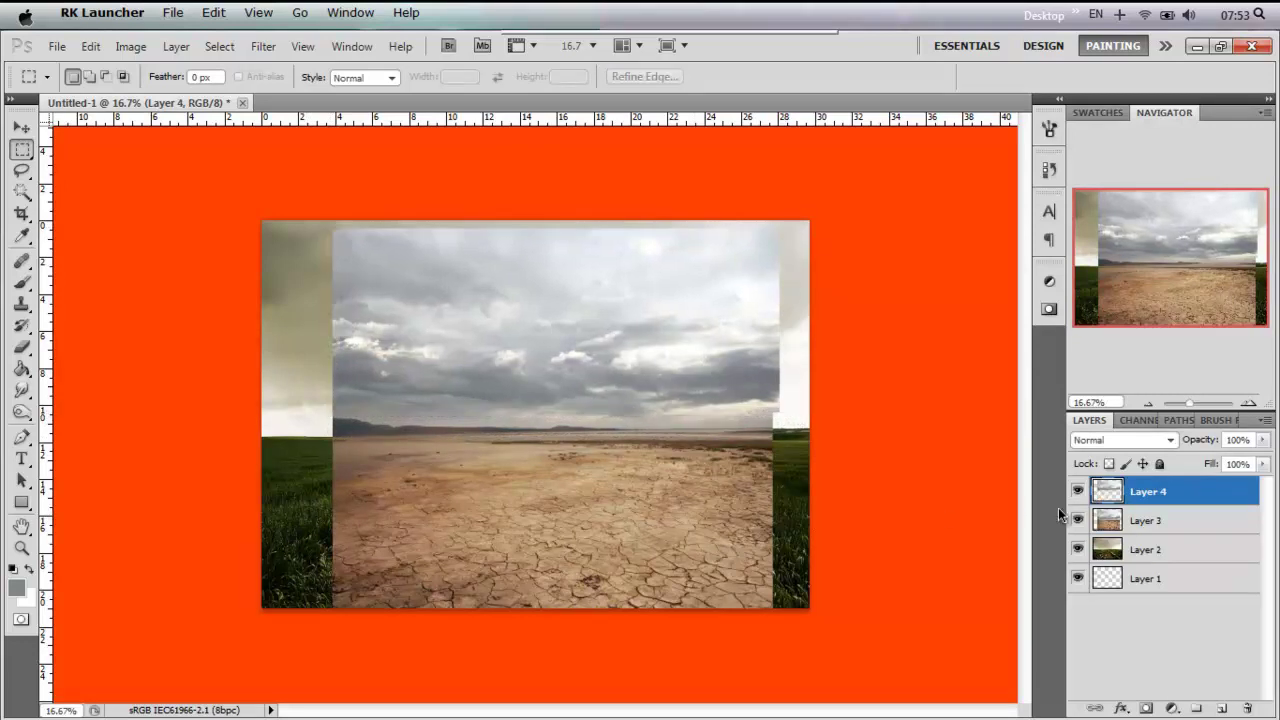
{"action": "left_click", "coordinate": [1077, 520]}
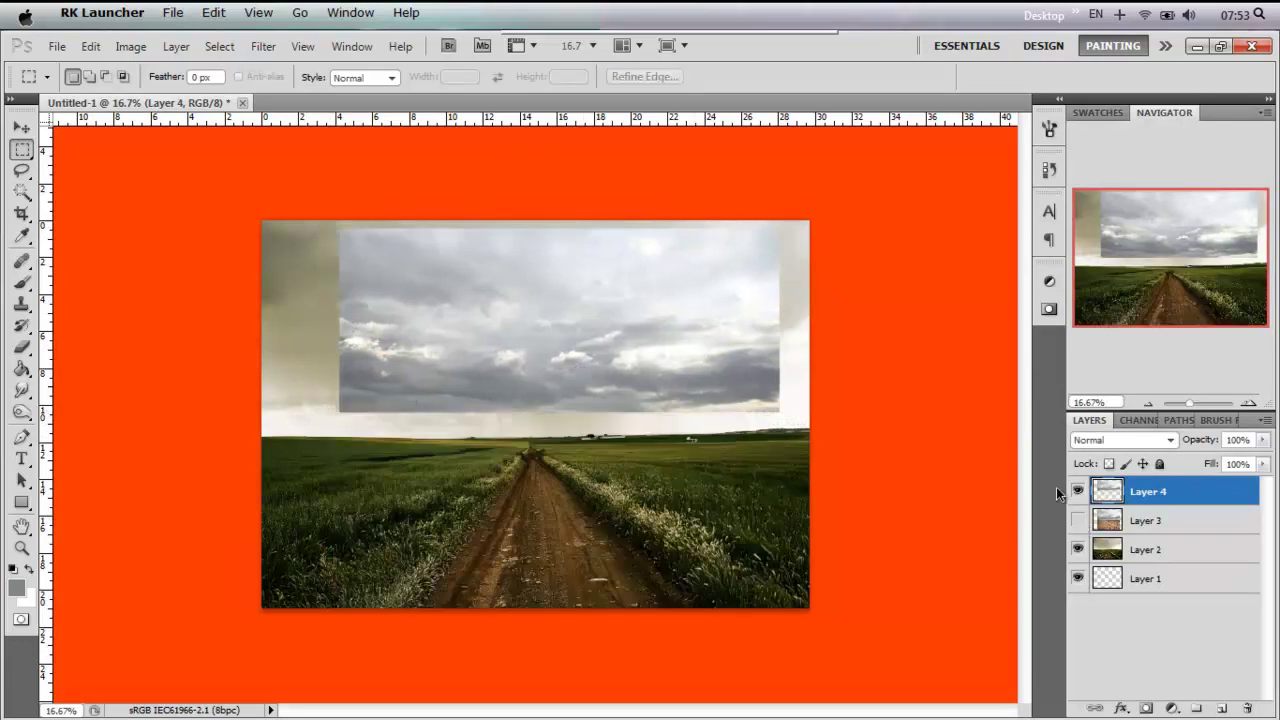
Step: Stretch the Layer 4 sky across the canvas top, its bottom edge on the horizon
{"action": "key", "text": "ctrl+t"}
{"action": "left_click_drag", "start_coordinate": [339, 226], "coordinate": [258, 215]}
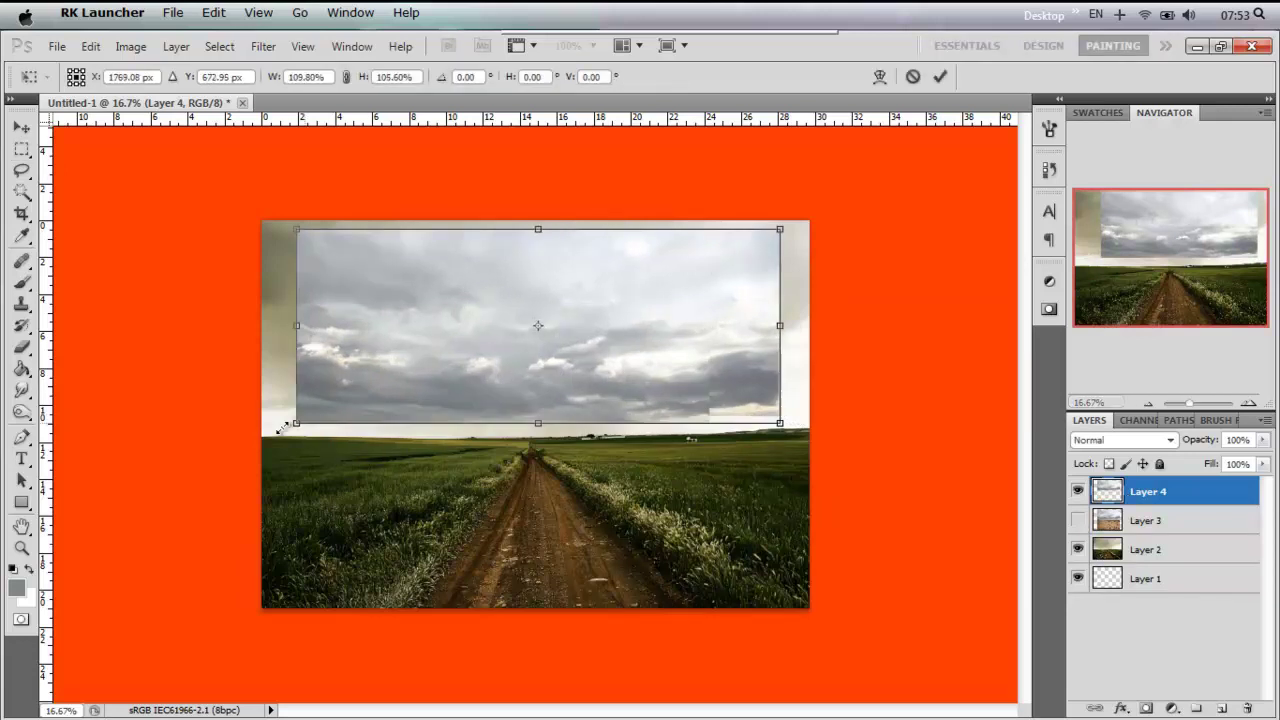
{"action": "left_click_drag", "start_coordinate": [790, 329], "coordinate": [810, 329]}
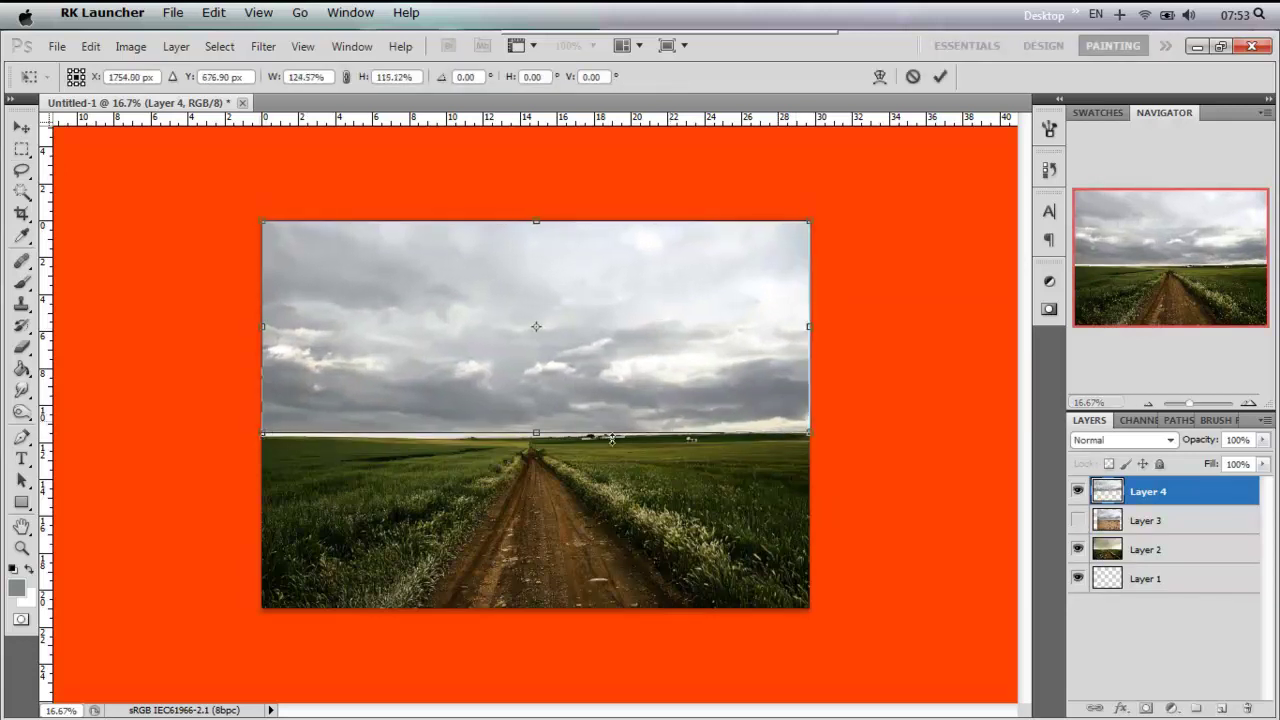
{"action": "left_click_drag", "start_coordinate": [533, 431], "coordinate": [533, 438]}
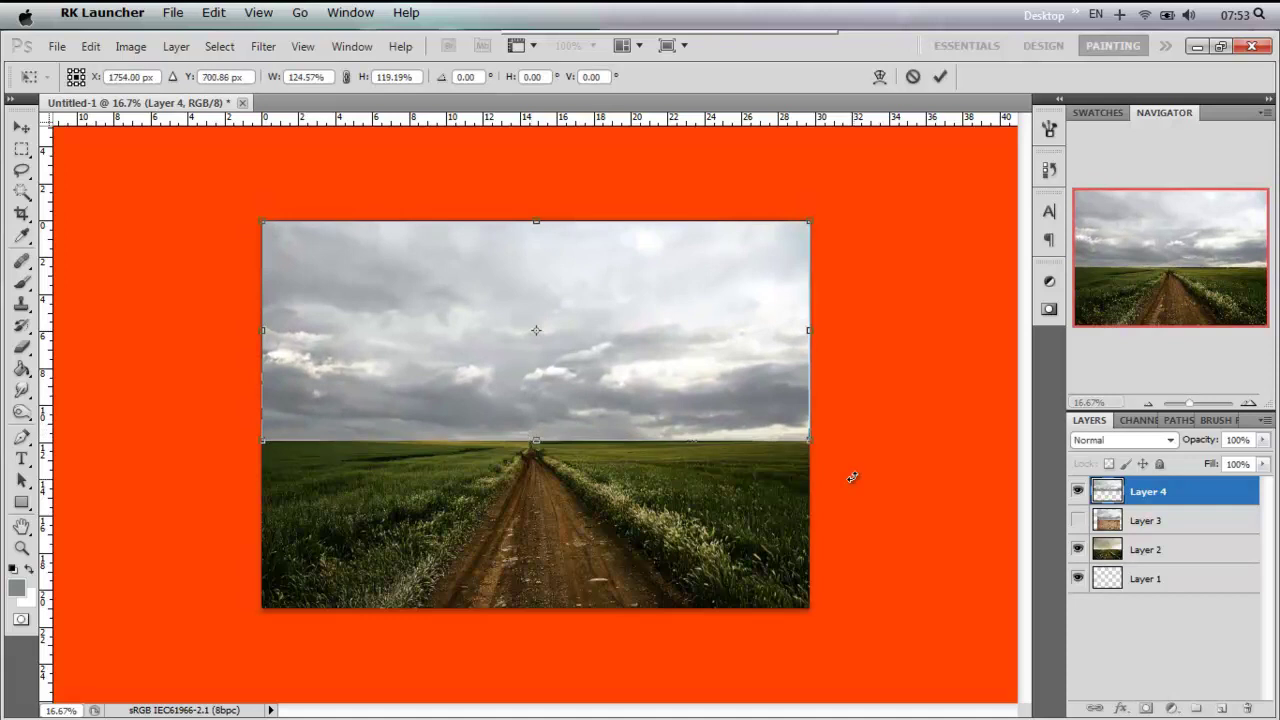
{"action": "key", "text": "Return"}
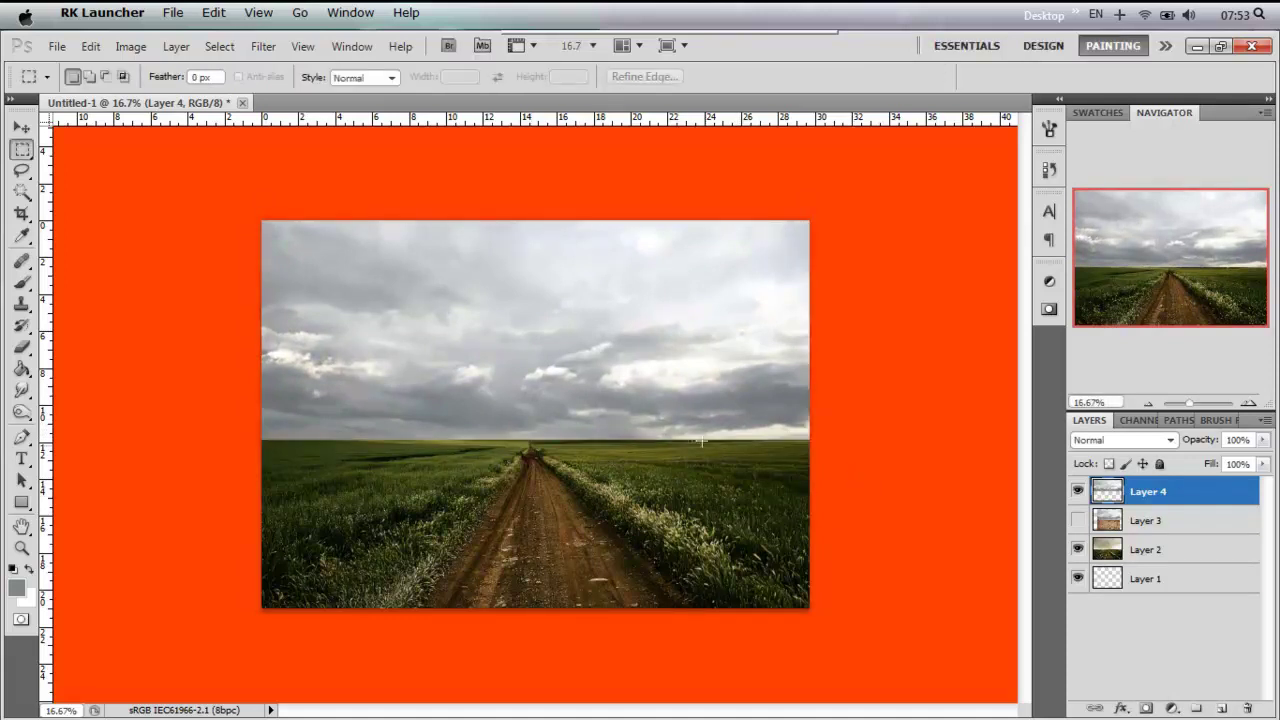
{"action": "key", "text": "ctrl+t"}
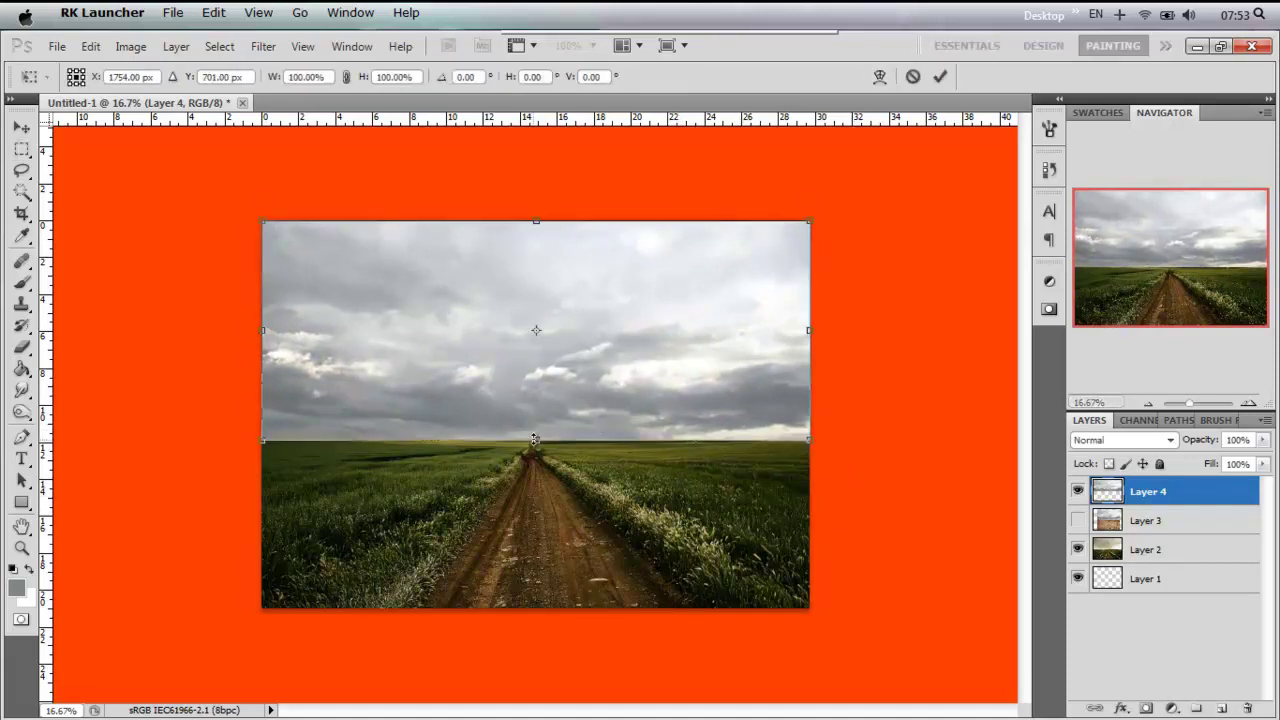
{"action": "left_click_drag", "start_coordinate": [535, 440], "coordinate": [535, 444]}
{"action": "key", "text": "Return"}
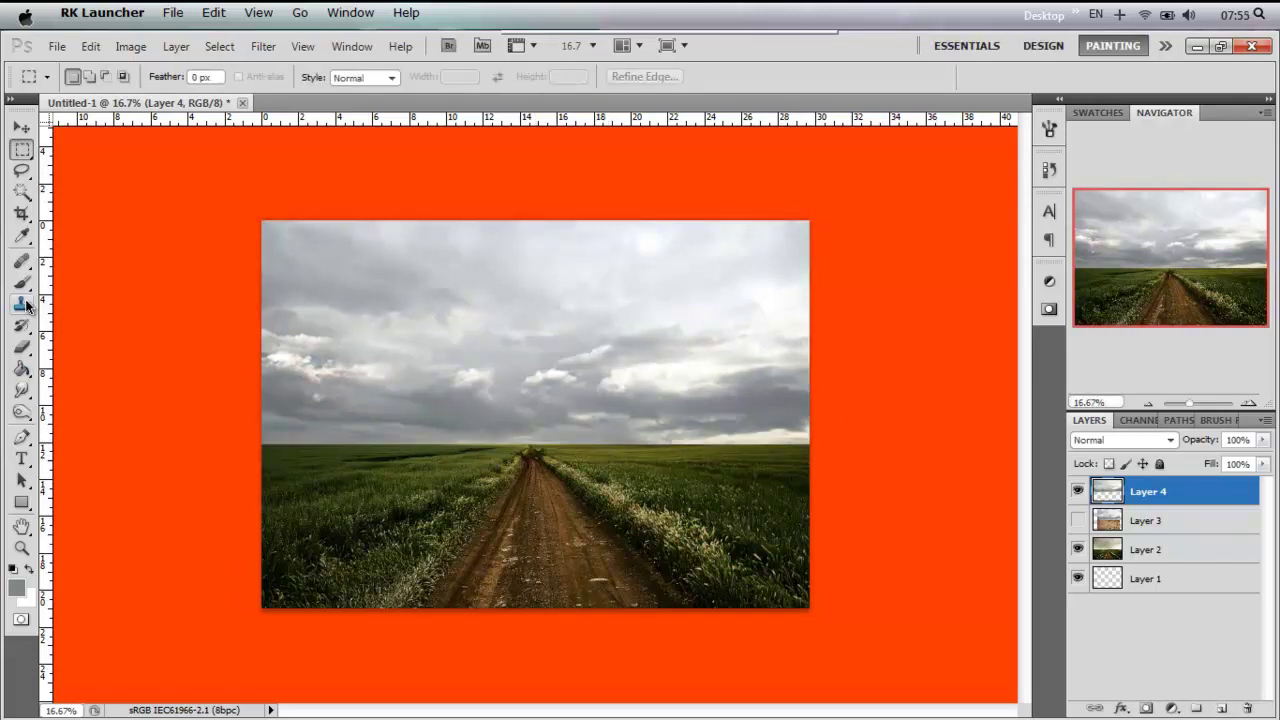
Step: Set up a soft 800 px, 0% hardness, low-opacity brush in pale yellow fff5cc
{"action": "key", "text": "b"}
{"action": "right_click", "coordinate": [463, 351]}
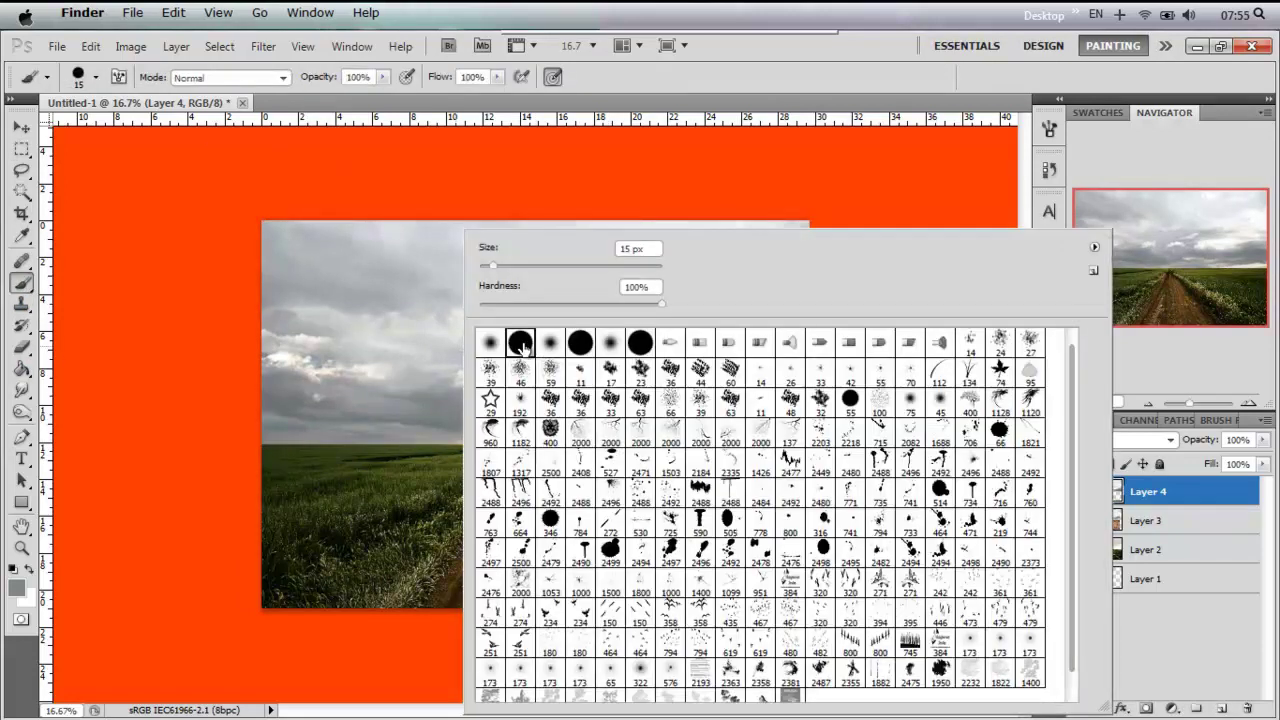
{"action": "double_click", "coordinate": [624, 249]}
{"action": "type", "text": "800"}
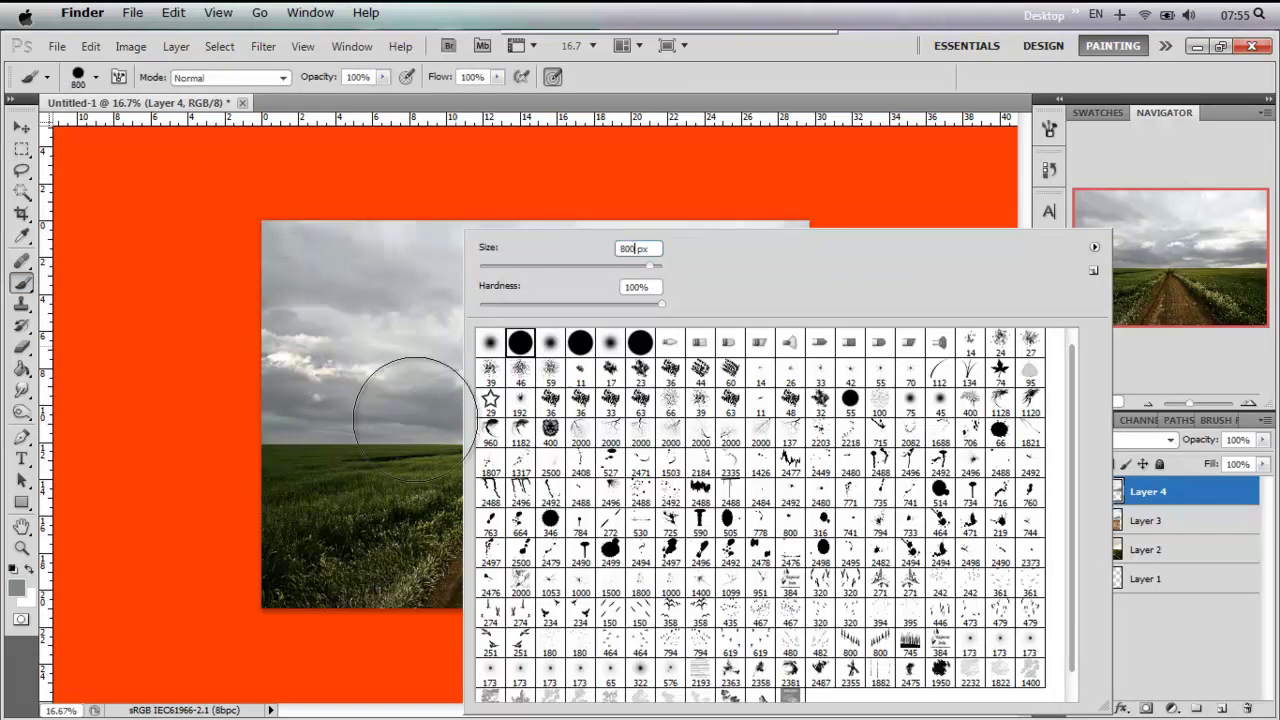
{"action": "left_click_drag", "start_coordinate": [660, 303], "coordinate": [481, 306]}
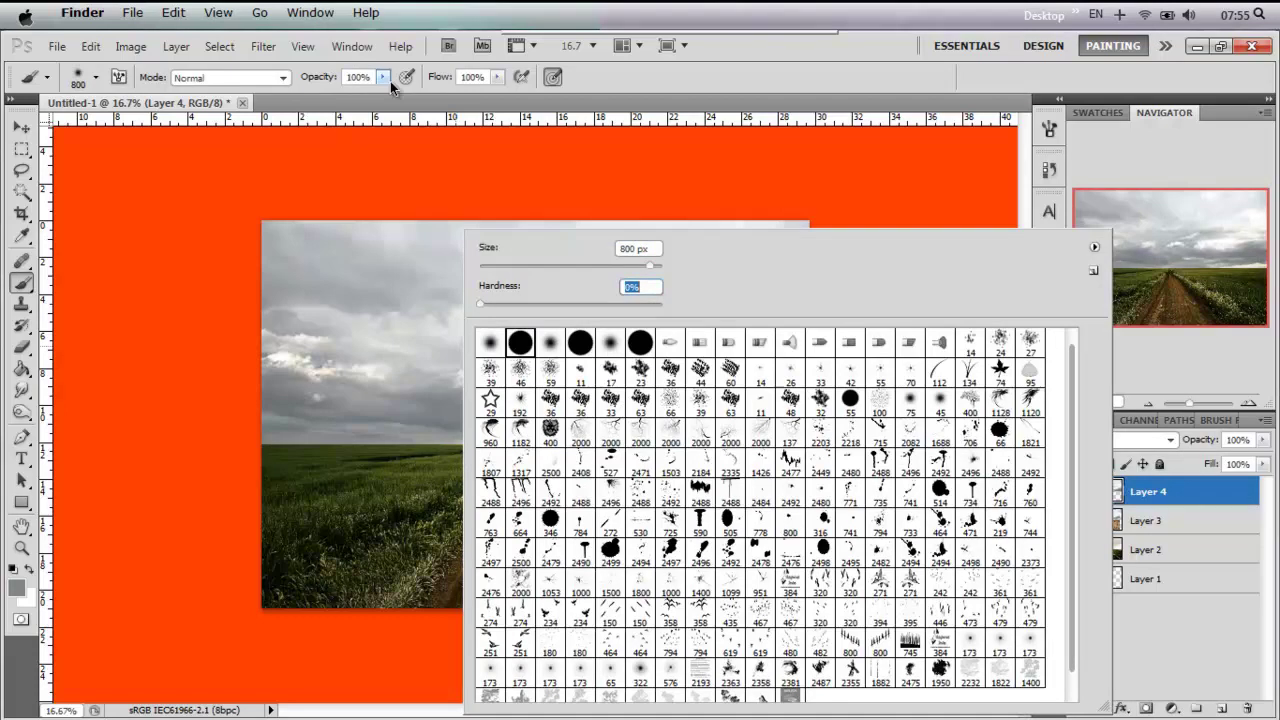
{"action": "left_click_drag", "start_coordinate": [322, 86], "coordinate": [236, 88]}
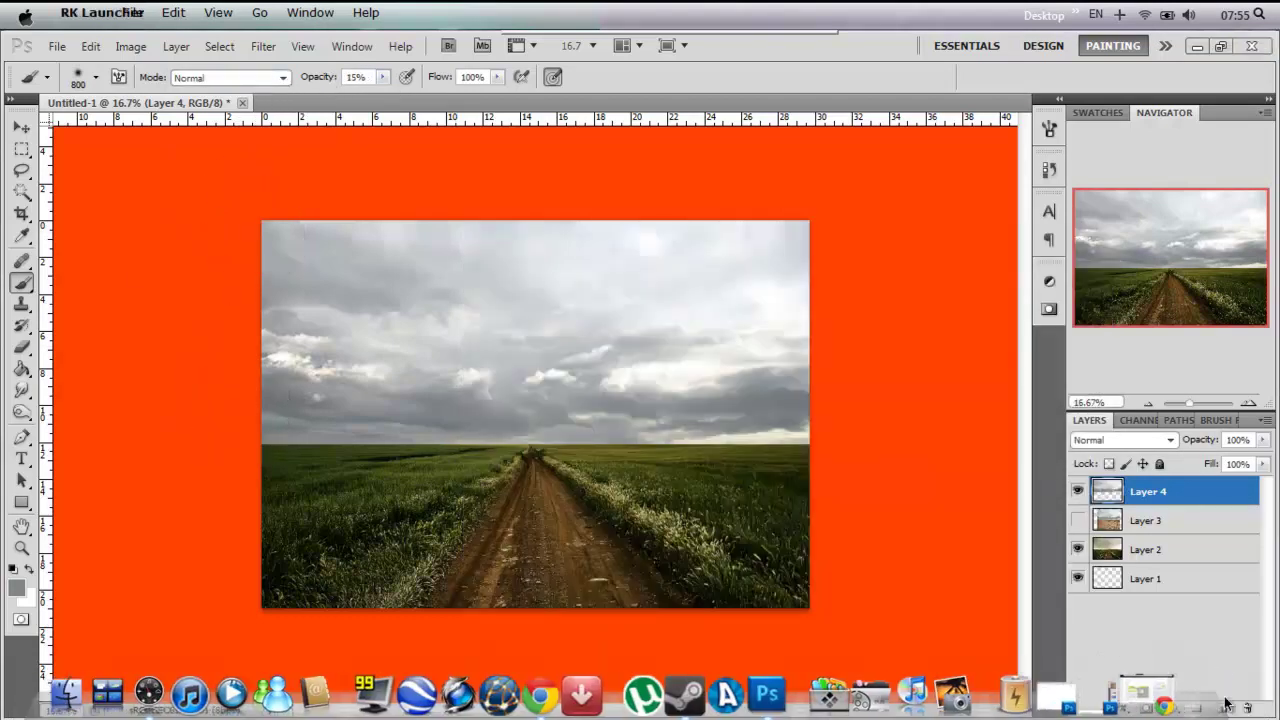
{"action": "left_click", "coordinate": [16, 588]}
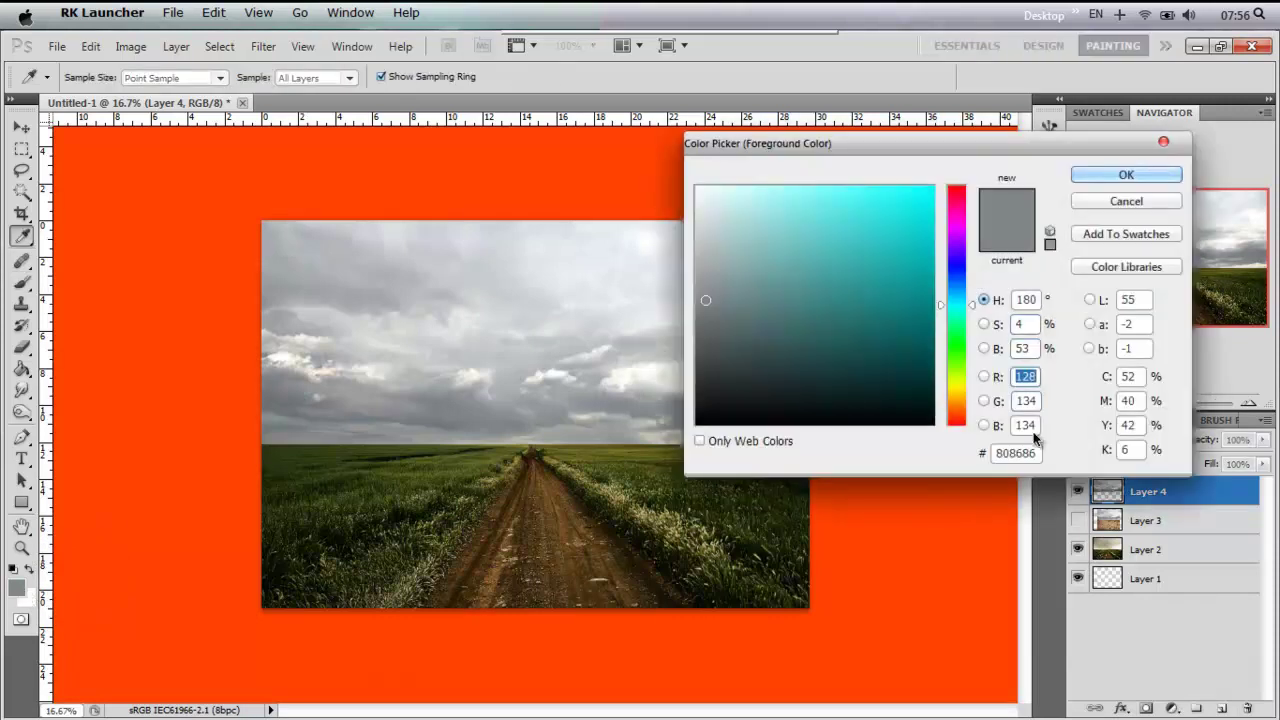
{"action": "type", "text": "fff"}
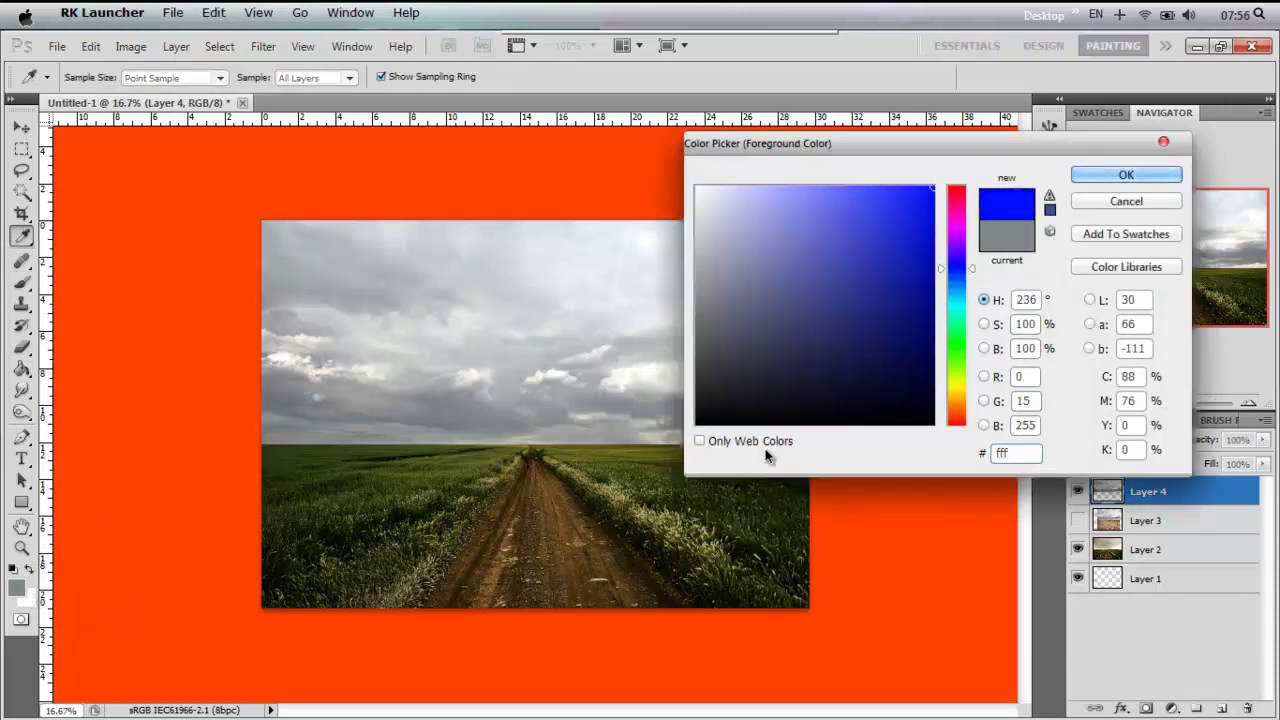
{"action": "type", "text": "5cc"}
{"action": "left_click", "coordinate": [1126, 174]}
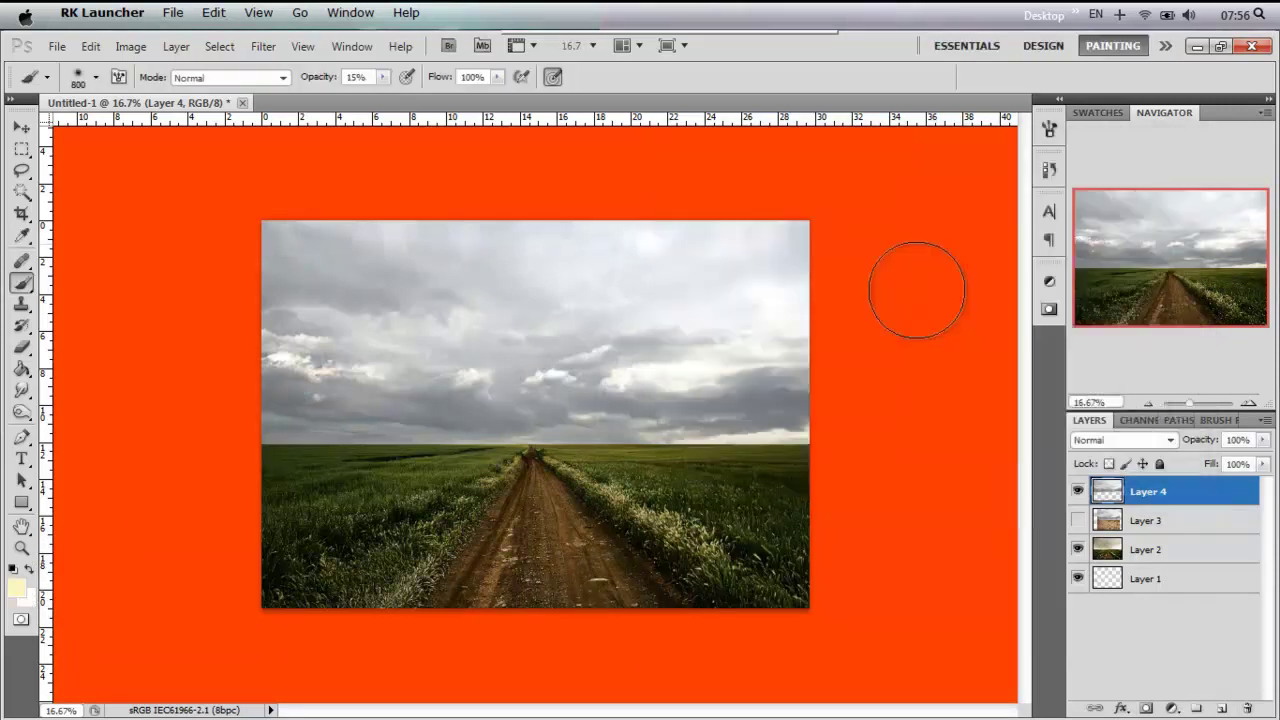
Step: Paint soft pale-yellow light along the horizon, undoing a trial stroke on Layer 2
{"action": "left_click_drag", "start_coordinate": [229, 443], "coordinate": [857, 428]}
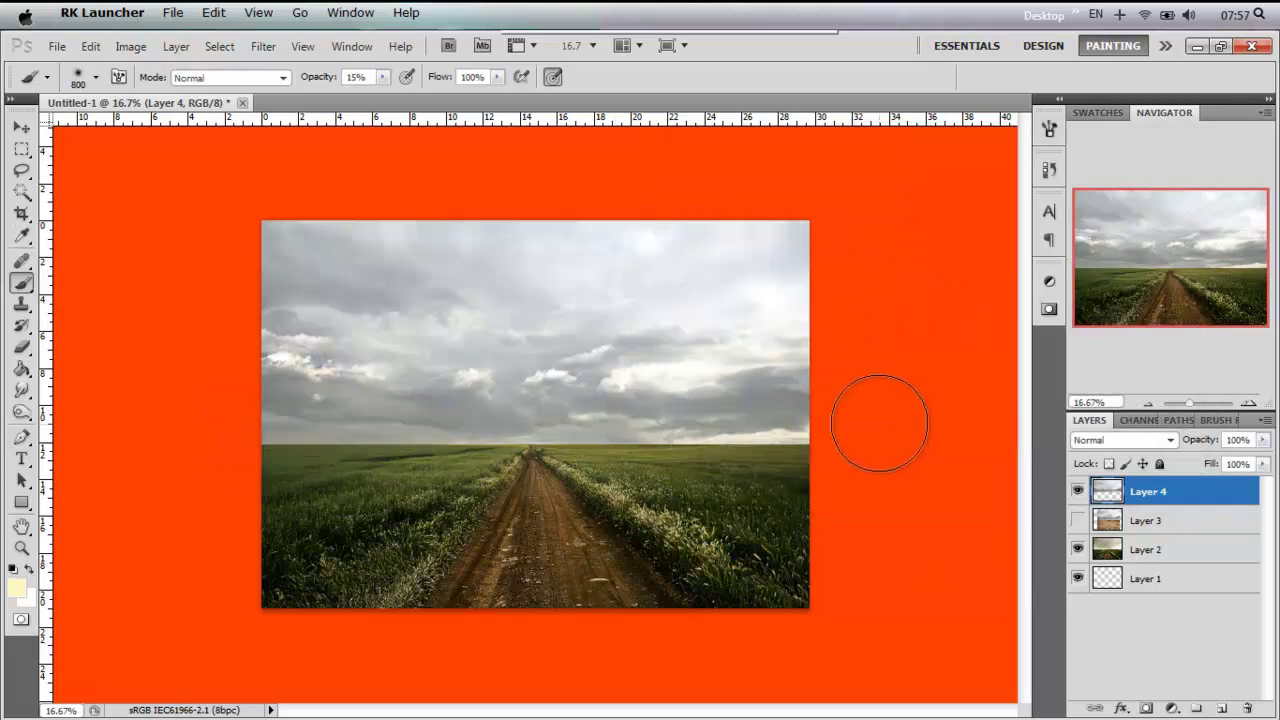
{"action": "left_click", "coordinate": [1130, 545]}
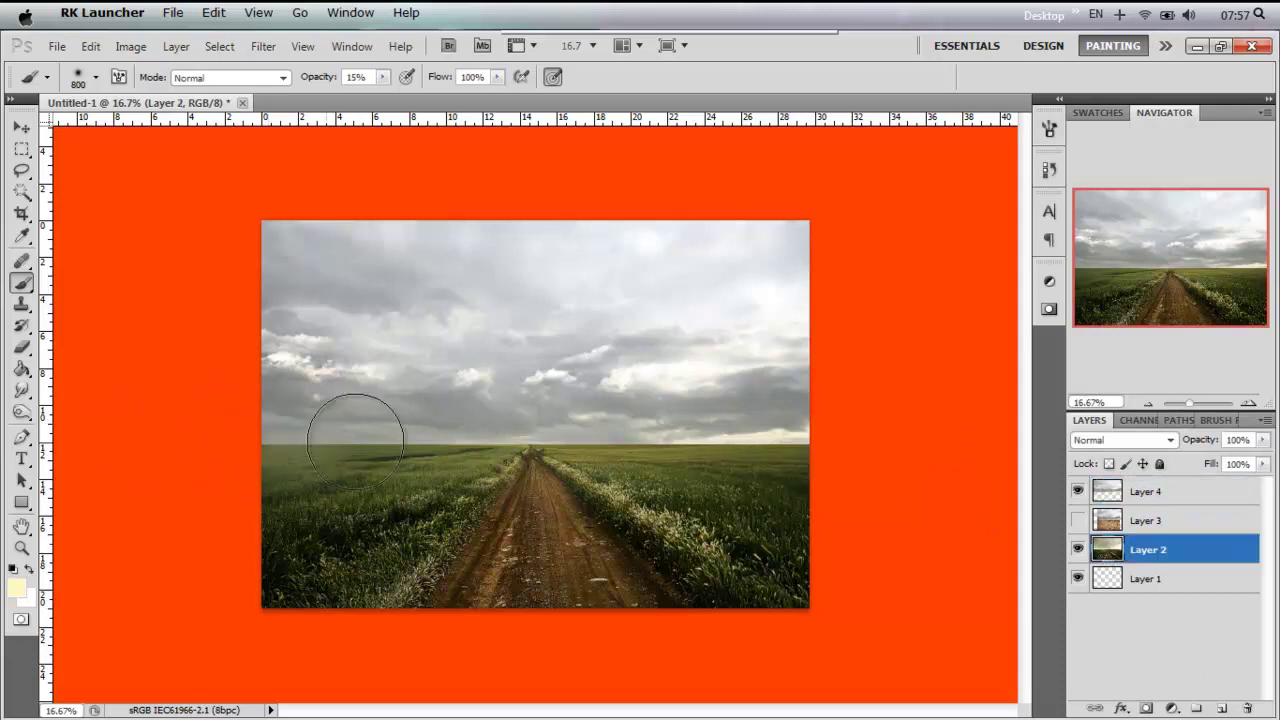
{"action": "left_click_drag", "start_coordinate": [355, 440], "coordinate": [857, 443]}
{"action": "key", "text": "ctrl+z"}
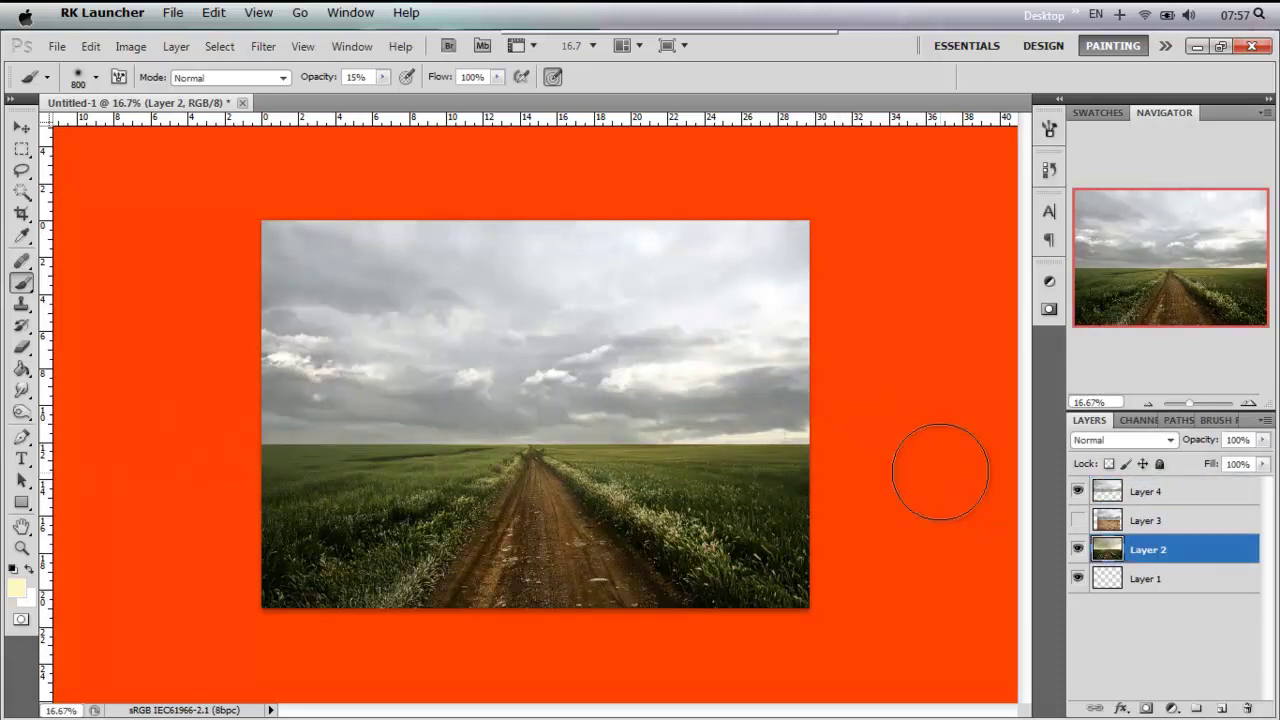
Step: Delete the hidden Layer 3 and select Layer 4
{"action": "left_click", "coordinate": [1145, 520]}
{"action": "key", "text": "Delete"}
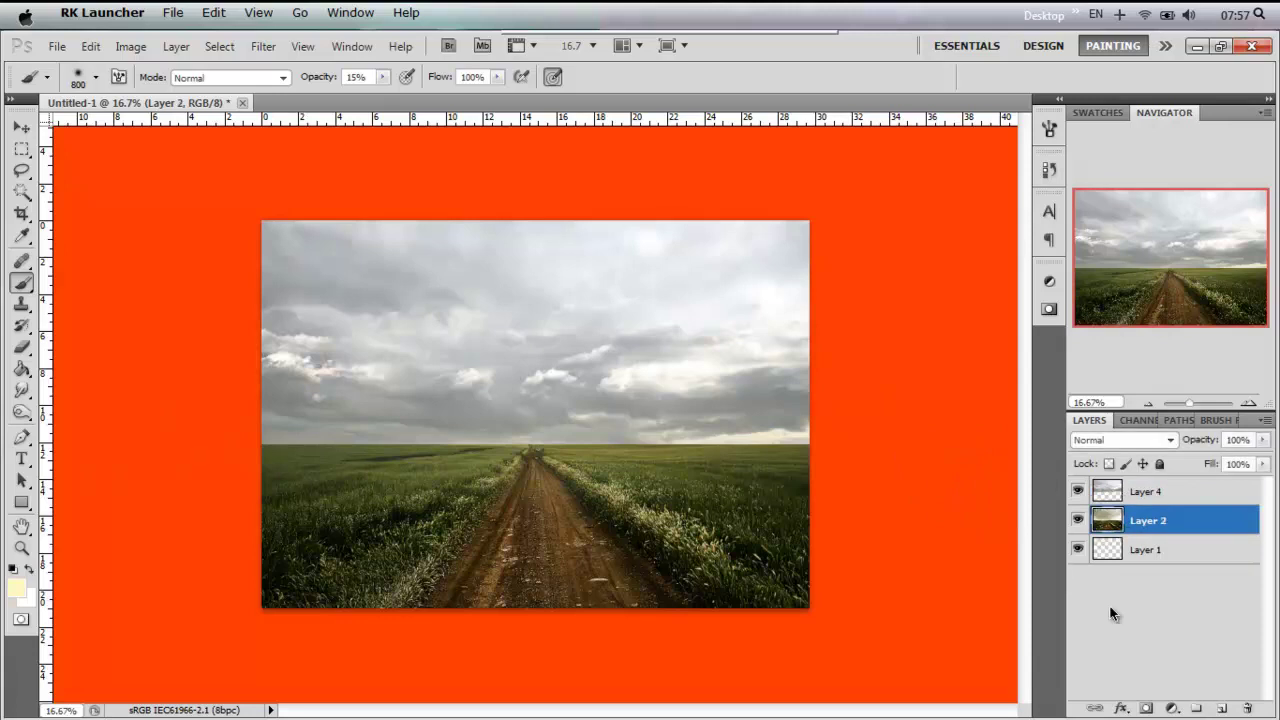
{"action": "left_click", "coordinate": [1160, 492]}
Step: Add Layer 5 and set the brush to 1500 px at 25% opacity
{"action": "left_click", "coordinate": [1222, 708]}
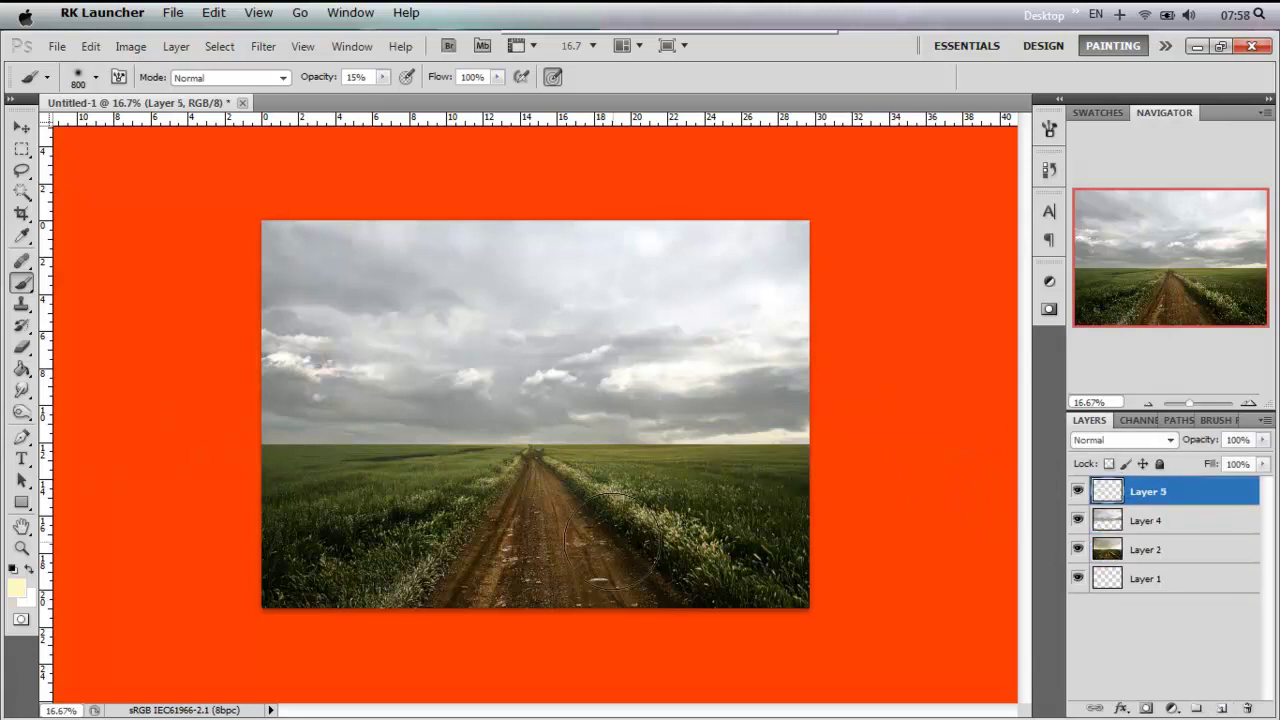
{"action": "right_click", "coordinate": [471, 354]}
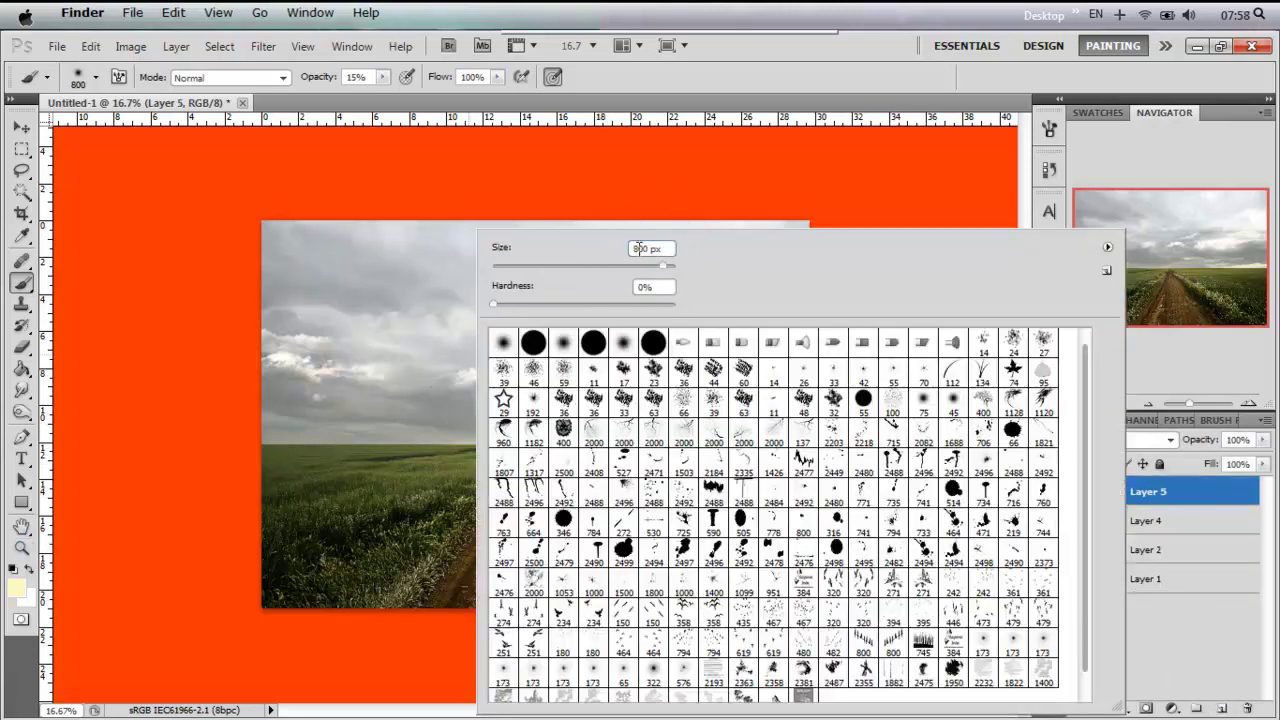
{"action": "type", "text": "150"}
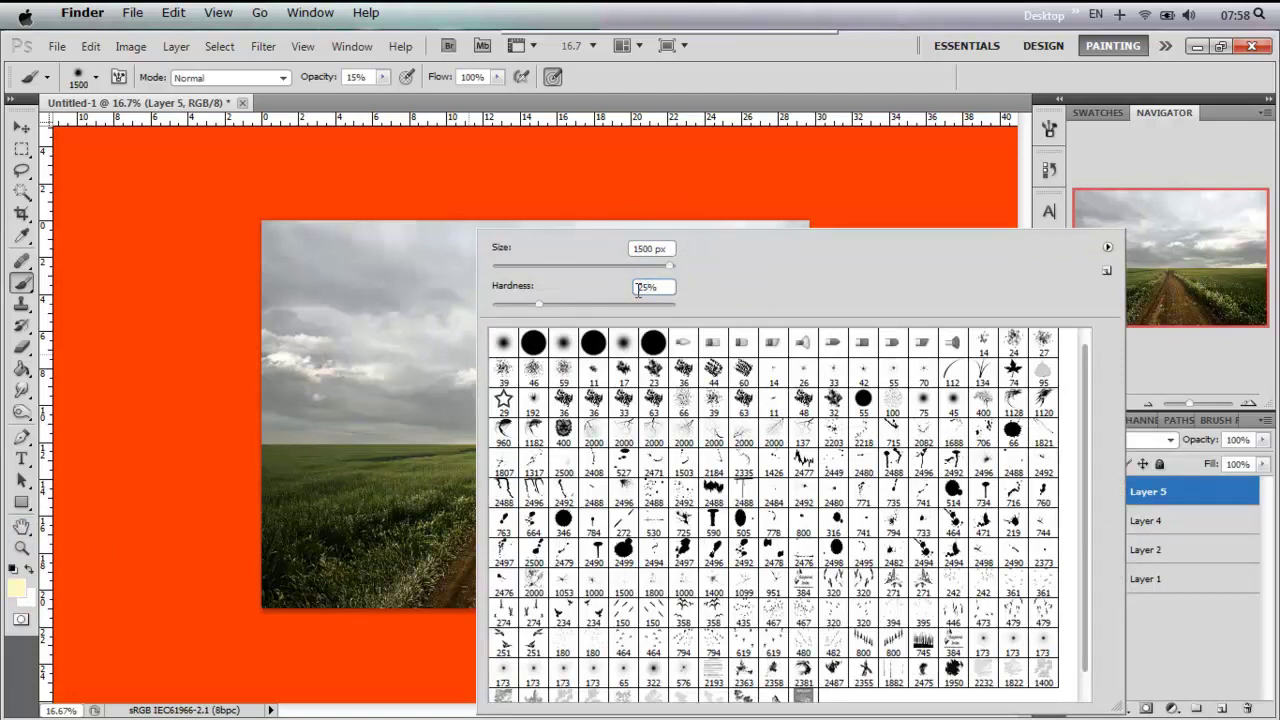
{"action": "key", "text": "Return"}
{"action": "right_click", "coordinate": [563, 398]}
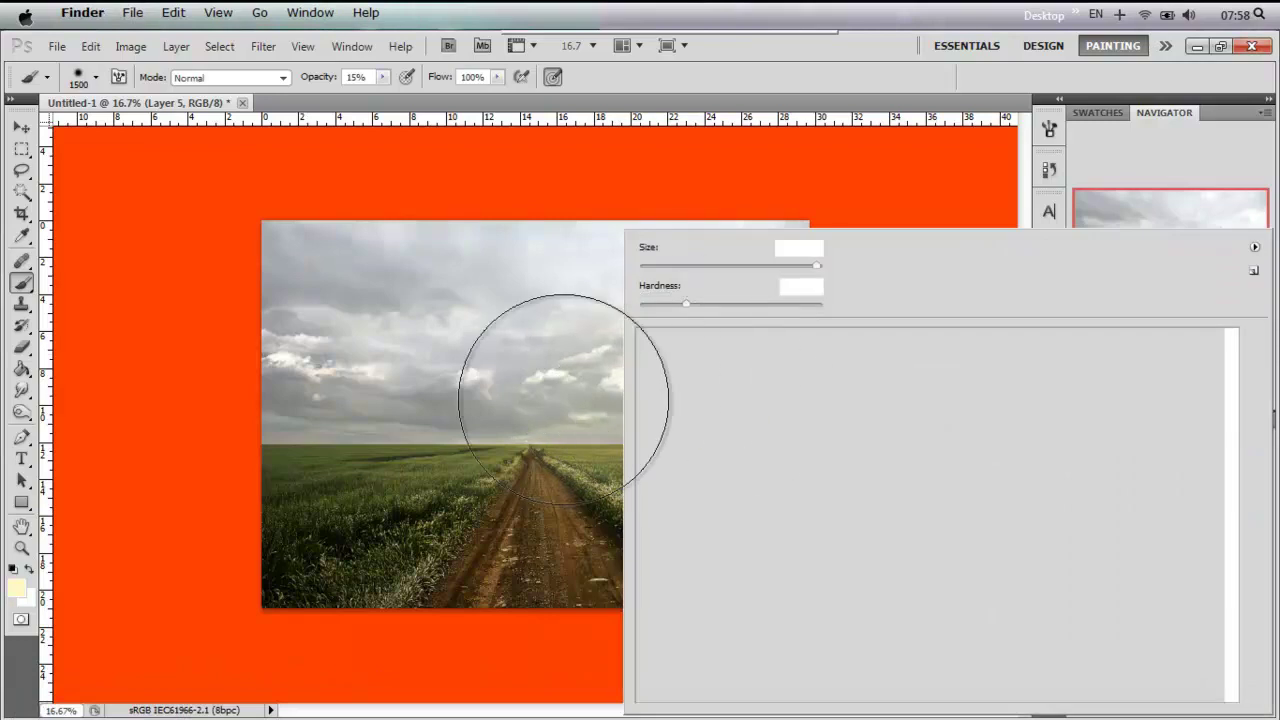
{"action": "right_click", "coordinate": [488, 350]}
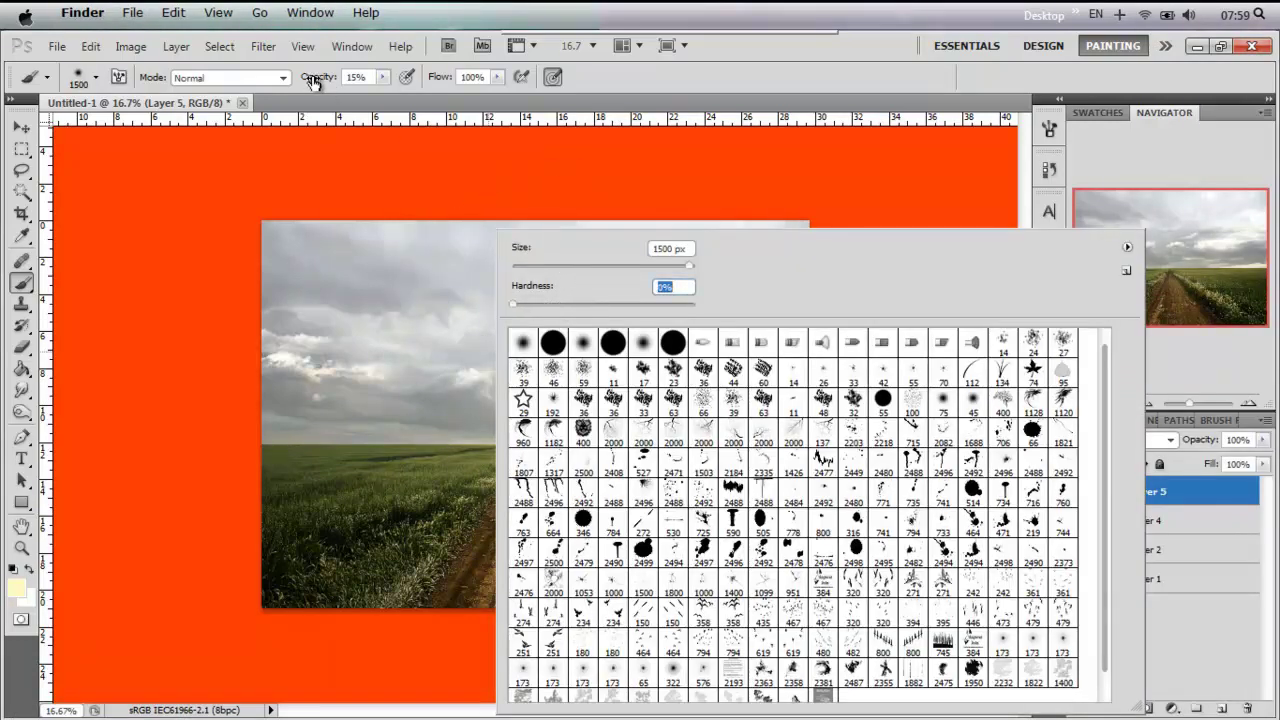
{"action": "left_click_drag", "start_coordinate": [313, 82], "coordinate": [322, 82]}
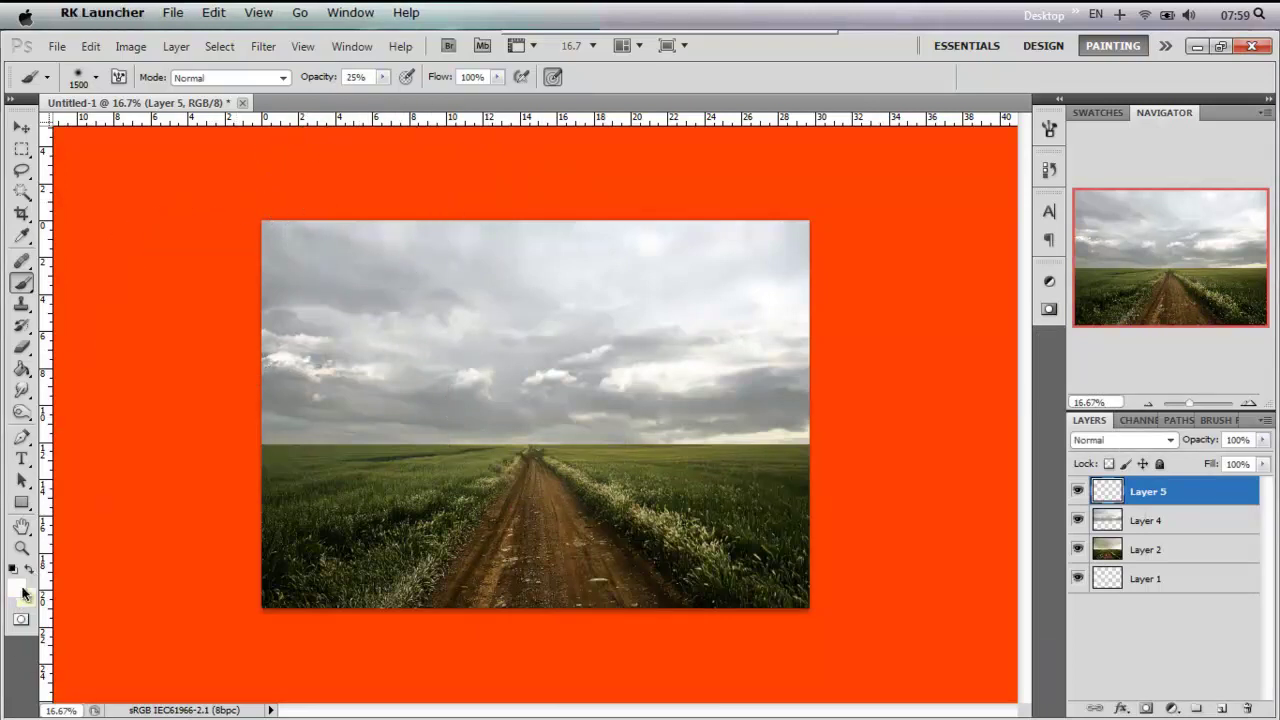
Step: Make the foreground black and darken the top of the sky with one soft stroke
{"action": "left_click", "coordinate": [17, 588]}
{"action": "left_click_drag", "start_coordinate": [719, 292], "coordinate": [651, 448]}
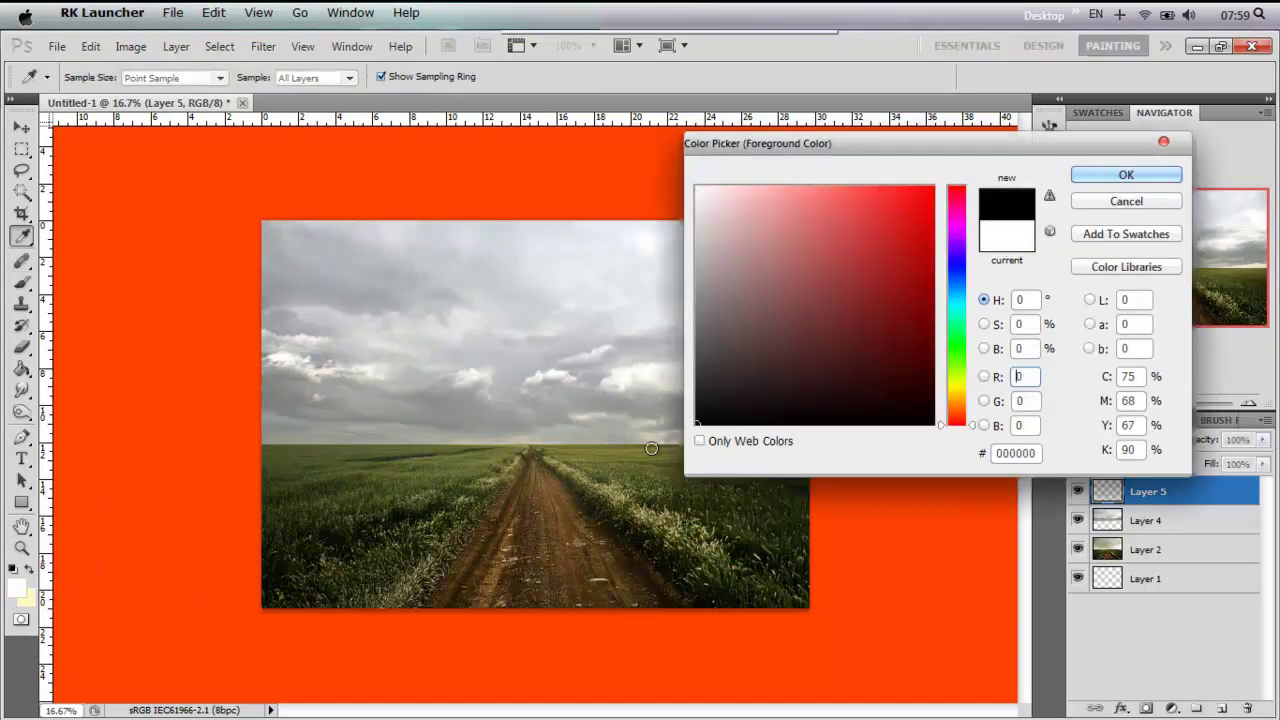
{"action": "key", "text": "Return"}
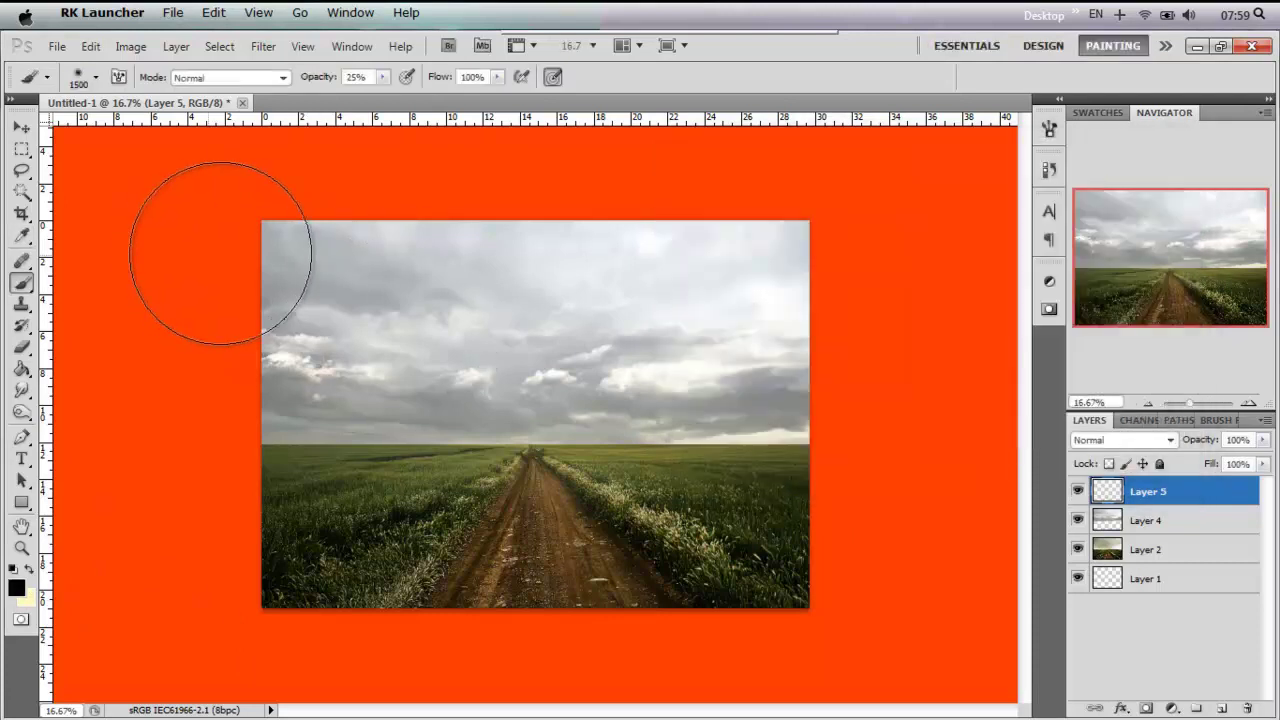
{"action": "left_click_drag", "start_coordinate": [220, 253], "coordinate": [849, 243]}
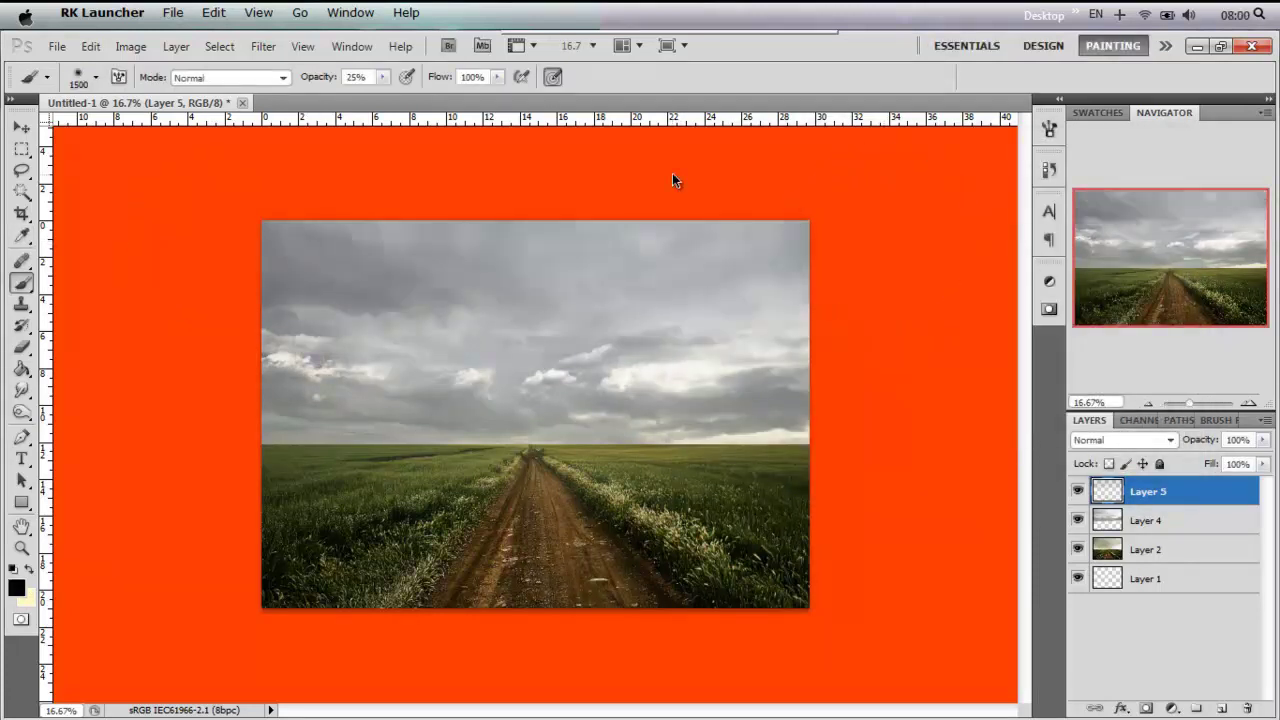
{"action": "left_click", "coordinate": [1130, 441]}
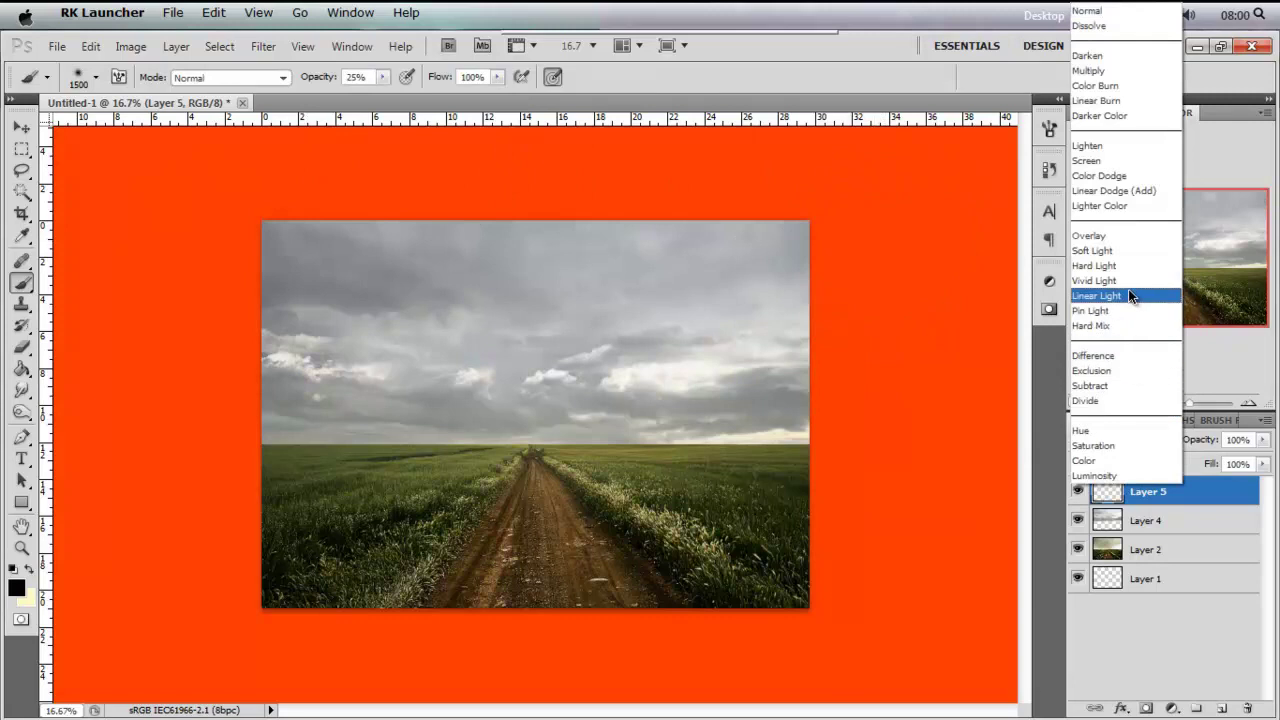
{"action": "left_click", "coordinate": [1127, 222]}
Step: Add an empty Layer 6 and set the brush size to 1200 px
{"action": "left_click", "coordinate": [1221, 707]}
{"action": "right_click", "coordinate": [428, 300]}
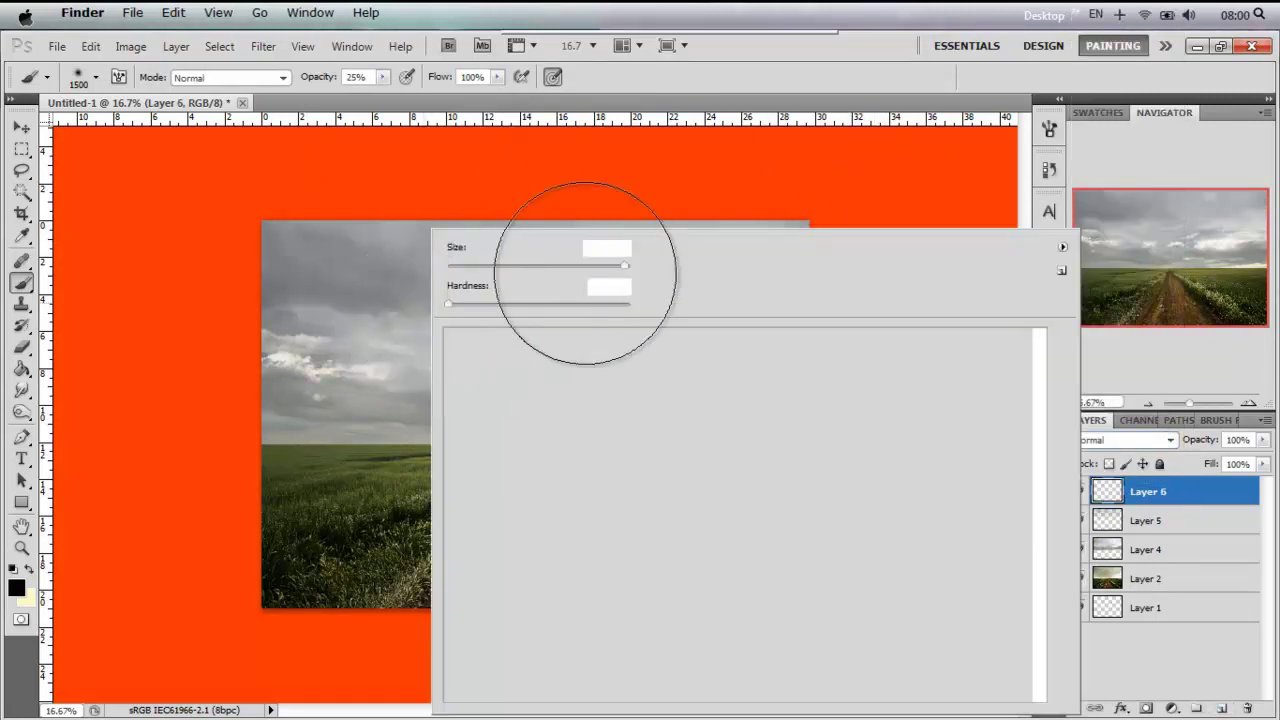
{"action": "type", "text": "1200"}
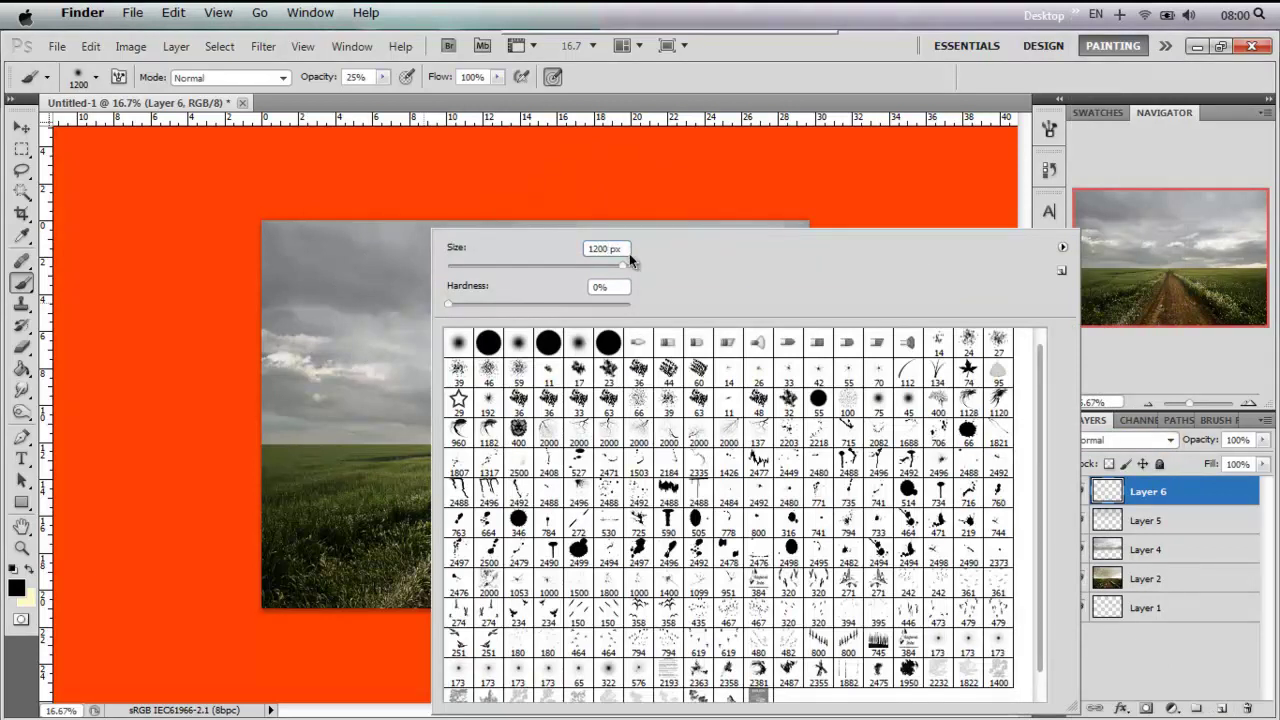
{"action": "left_click", "coordinate": [1168, 669]}
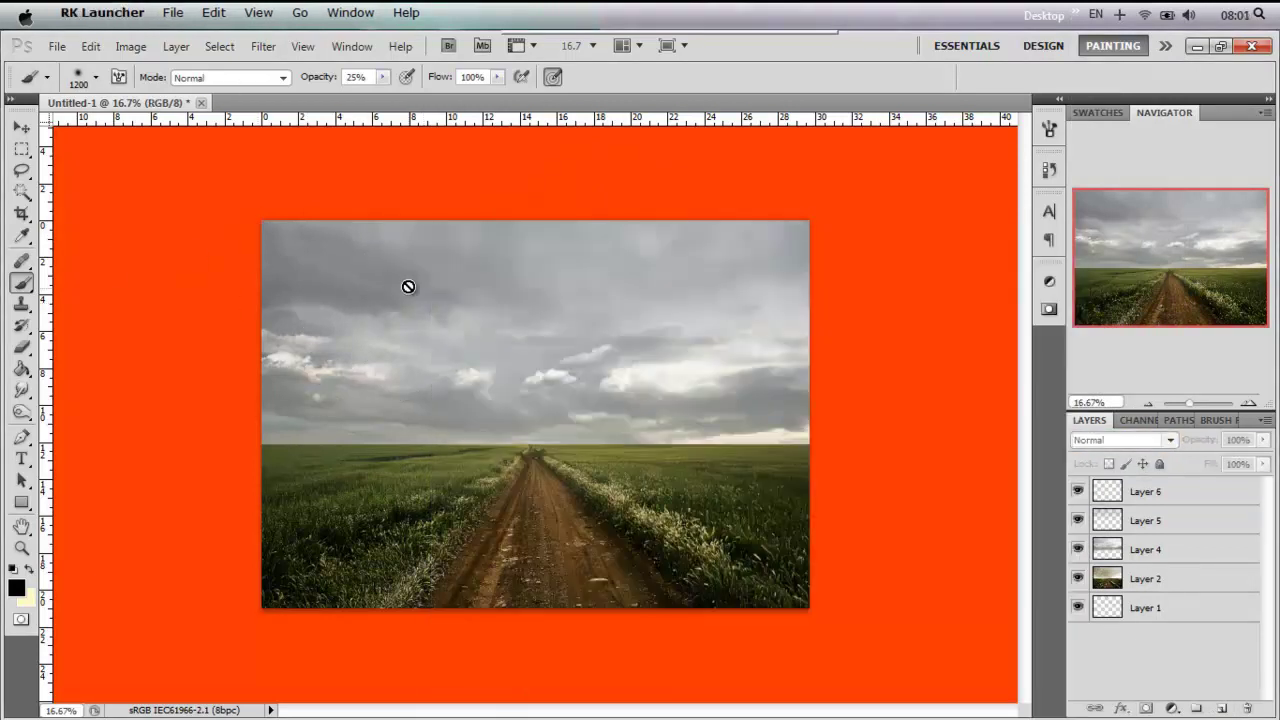
Step: Name the new layer Darken2 and paint darker edges over the sky and sides
{"action": "left_click", "coordinate": [1145, 491]}
{"action": "right_click", "coordinate": [1147, 520]}
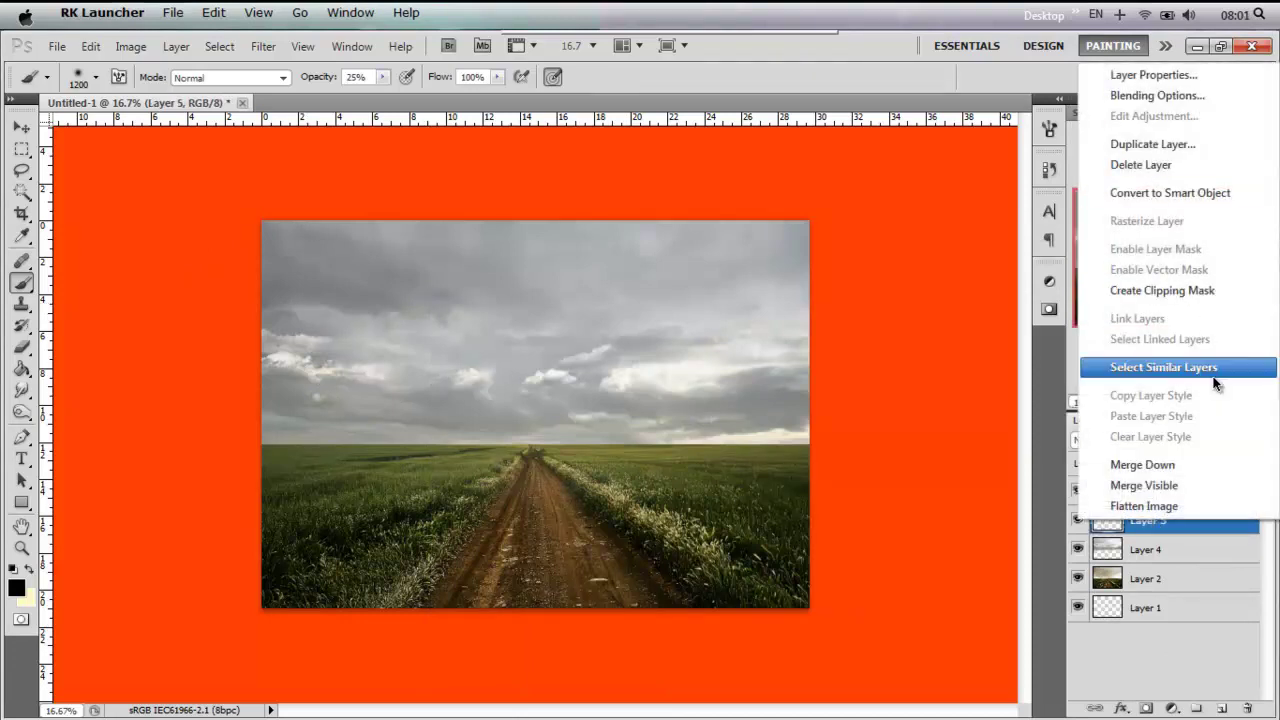
{"action": "double_click", "coordinate": [1155, 520]}
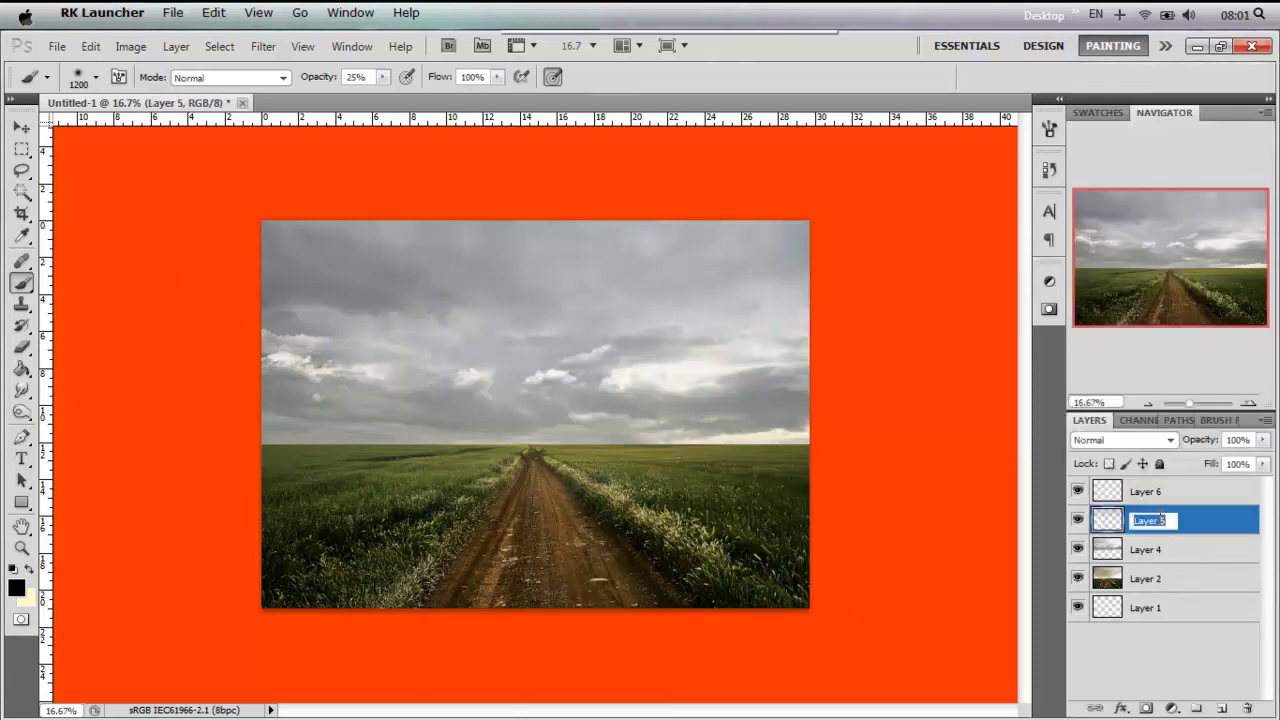
{"action": "type", "text": "Drken"}
{"action": "double_click", "coordinate": [1149, 491]}
{"action": "type", "text": "Darken2"}
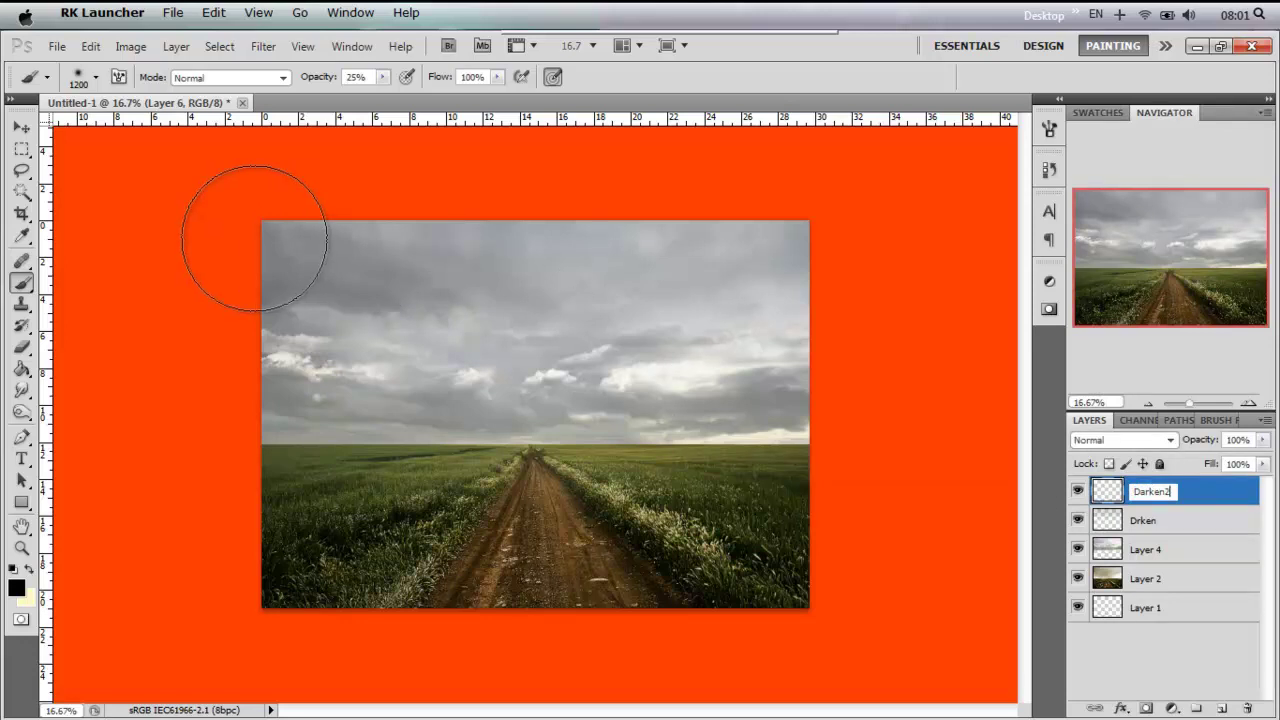
{"action": "key", "text": "Return"}
{"action": "left_click_drag", "start_coordinate": [632, 236], "coordinate": [412, 592]}
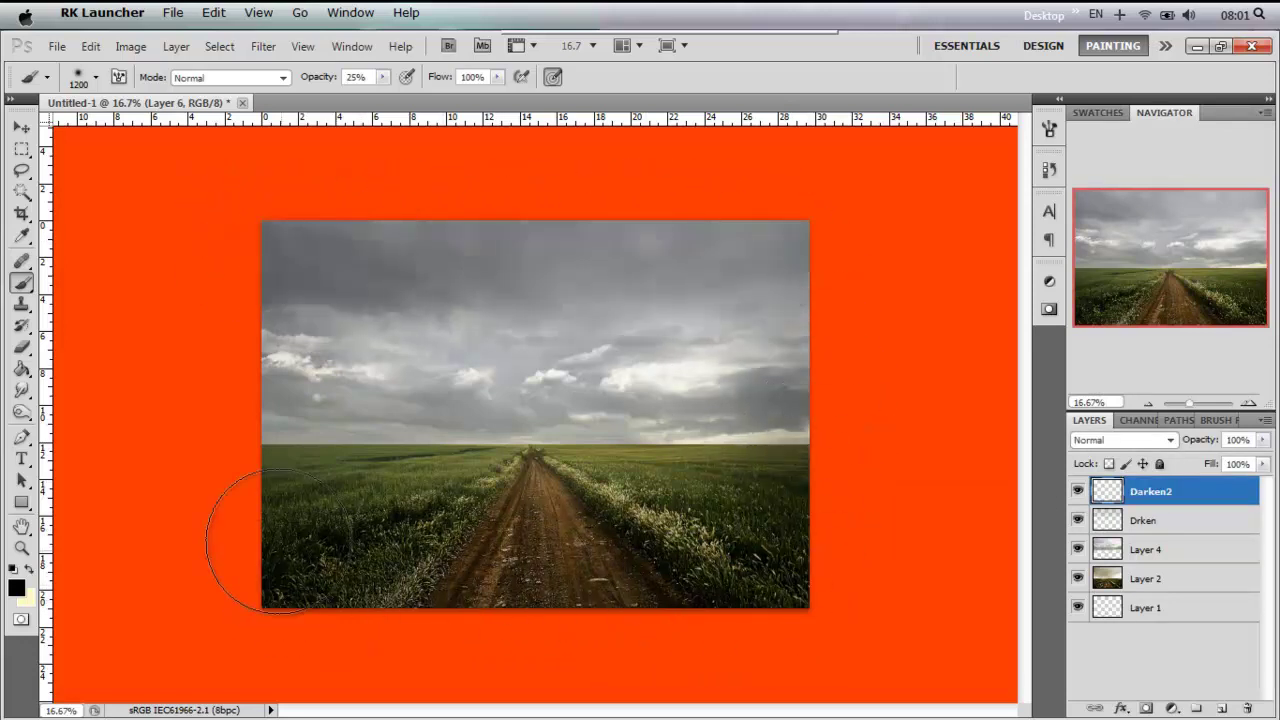
{"action": "left_click_drag", "start_coordinate": [412, 592], "coordinate": [283, 150]}
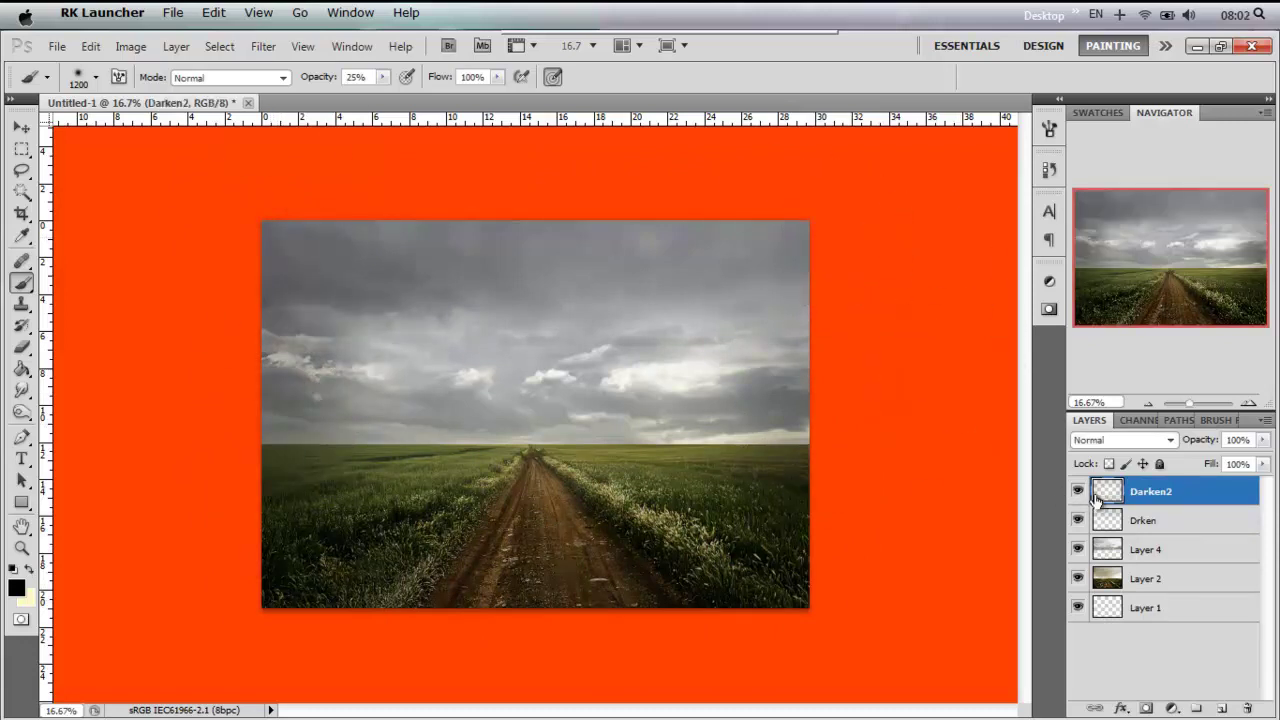
Step: Group the five landscape layers into Group 1
{"action": "left_click_drag", "start_coordinate": [1125, 517], "coordinate": [1140, 607]}
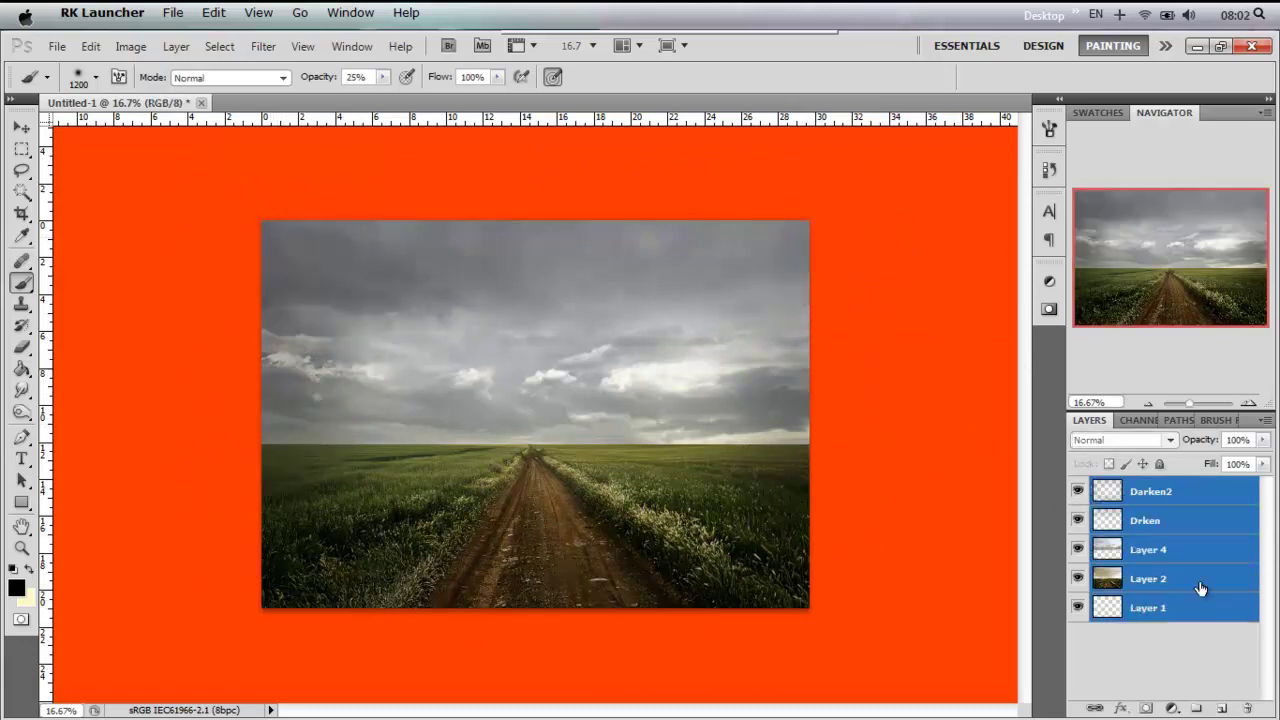
{"action": "left_click", "coordinate": [1199, 708]}
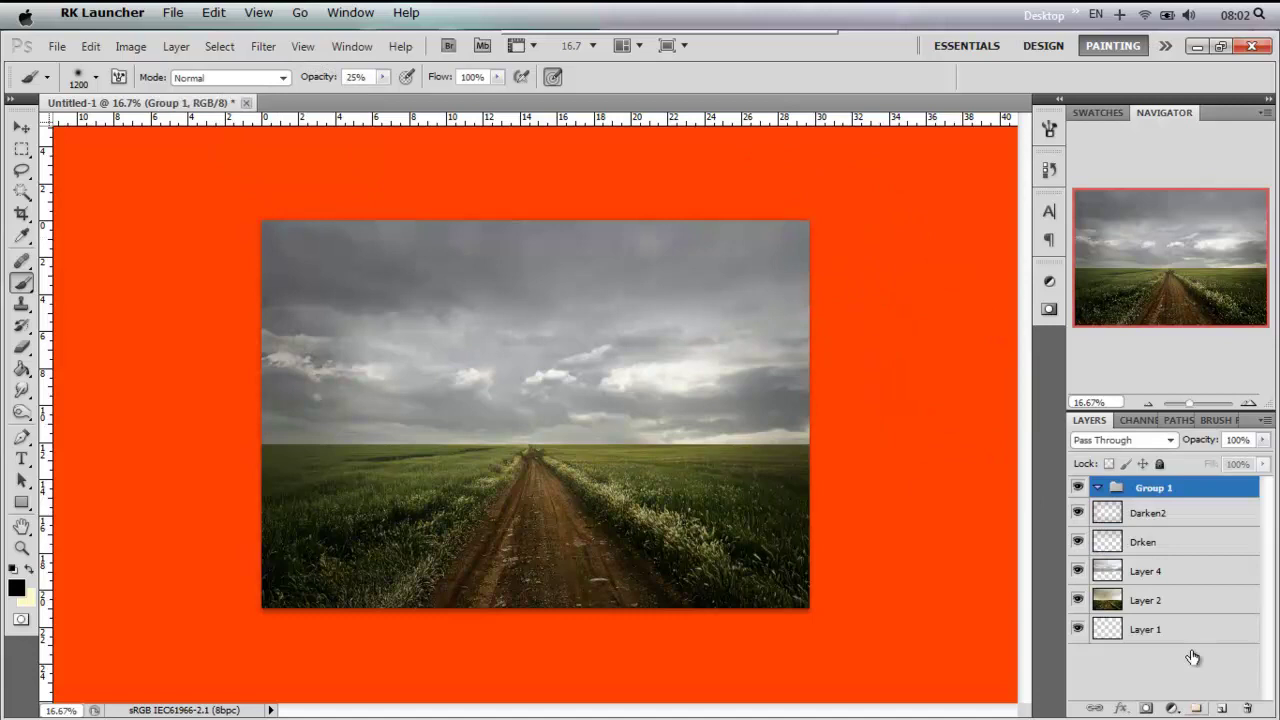
{"action": "left_click", "coordinate": [1133, 512]}
{"action": "left_click", "coordinate": [1140, 540], "text": "shift"}
{"action": "key", "text": "ctrl+z"}
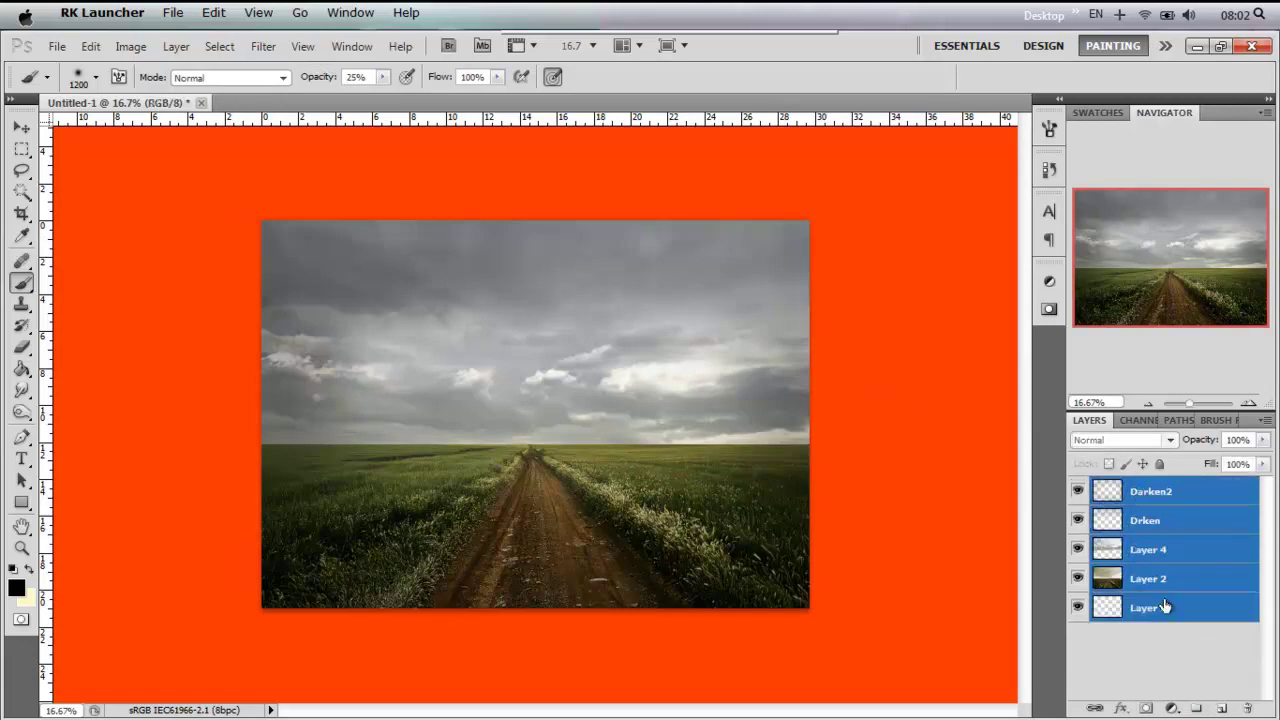
{"action": "key", "text": "ctrl+g"}
Step: Rename Group 1 to 'Back Ground'
{"action": "double_click", "coordinate": [1155, 488]}
{"action": "type", "text": "Back Ground"}
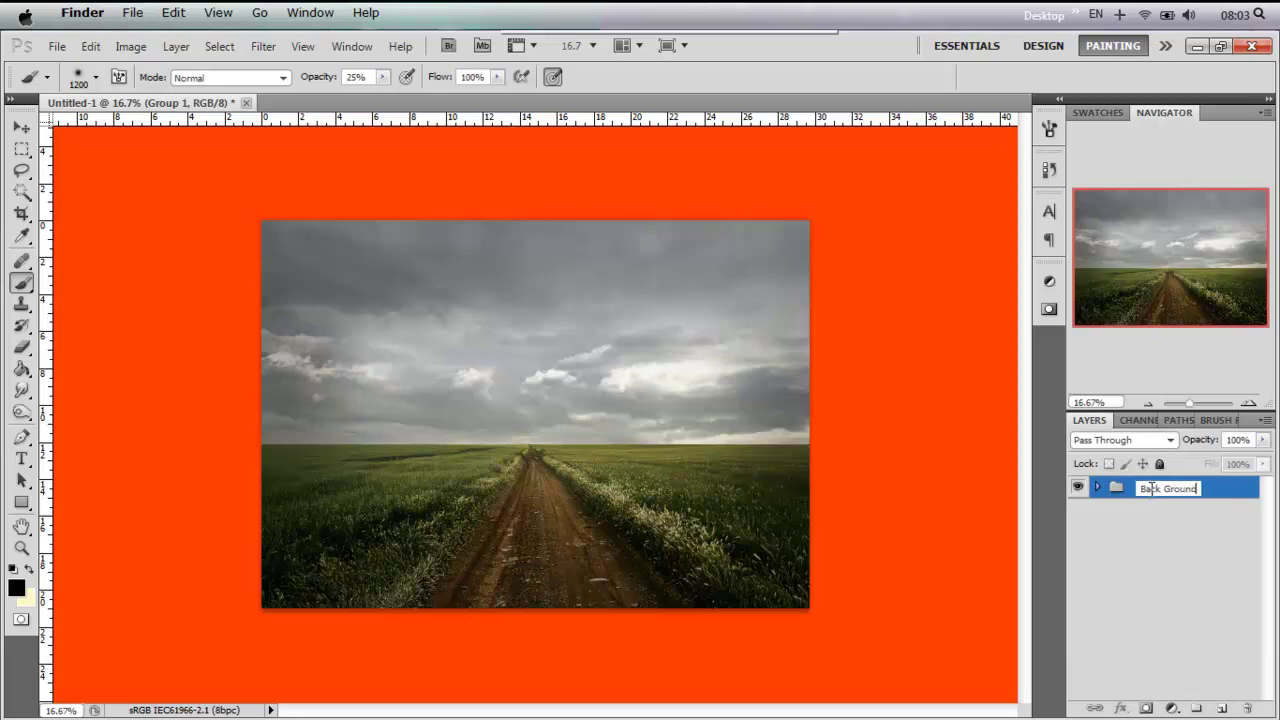
{"action": "key", "text": "Return"}
{"action": "left_click", "coordinate": [146, 302]}
{"action": "left_click", "coordinate": [651, 318]}
{"action": "left_click_drag", "start_coordinate": [22, 171], "coordinate": [80, 204]}
{"action": "key", "text": "ctrl+o"}
Step: Open the farmhouse photo, mirror it horizontally and scale it down to 24%
{"action": "double_click", "coordinate": [843, 243]}
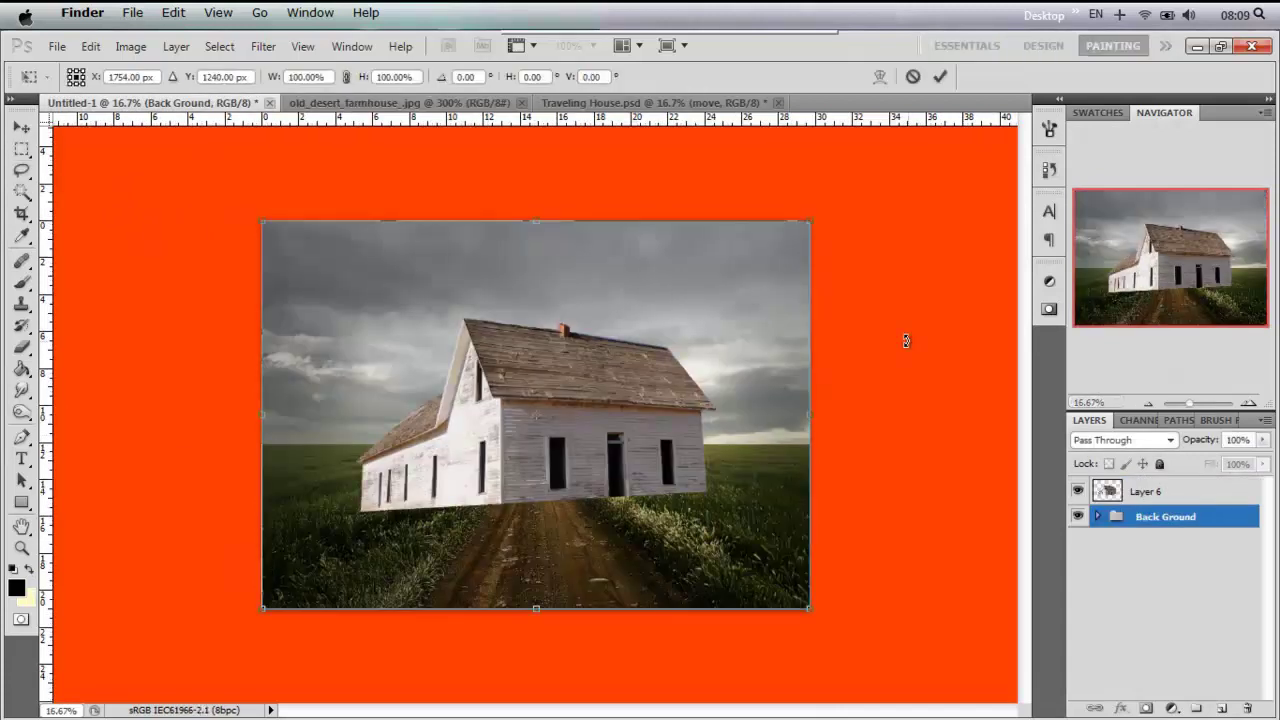
{"action": "right_click", "coordinate": [574, 412]}
{"action": "left_click", "coordinate": [640, 580]}
{"action": "right_click", "coordinate": [560, 435]}
{"action": "left_click", "coordinate": [617, 392]}
{"action": "mouse_move", "coordinate": [578, 432]}
{"action": "left_mouse_down"}
{"action": "mouse_move", "coordinate": [578, 310]}
{"action": "mouse_move", "coordinate": [796, 259]}
{"action": "mouse_move", "coordinate": [598, 362]}
{"action": "left_mouse_up"}
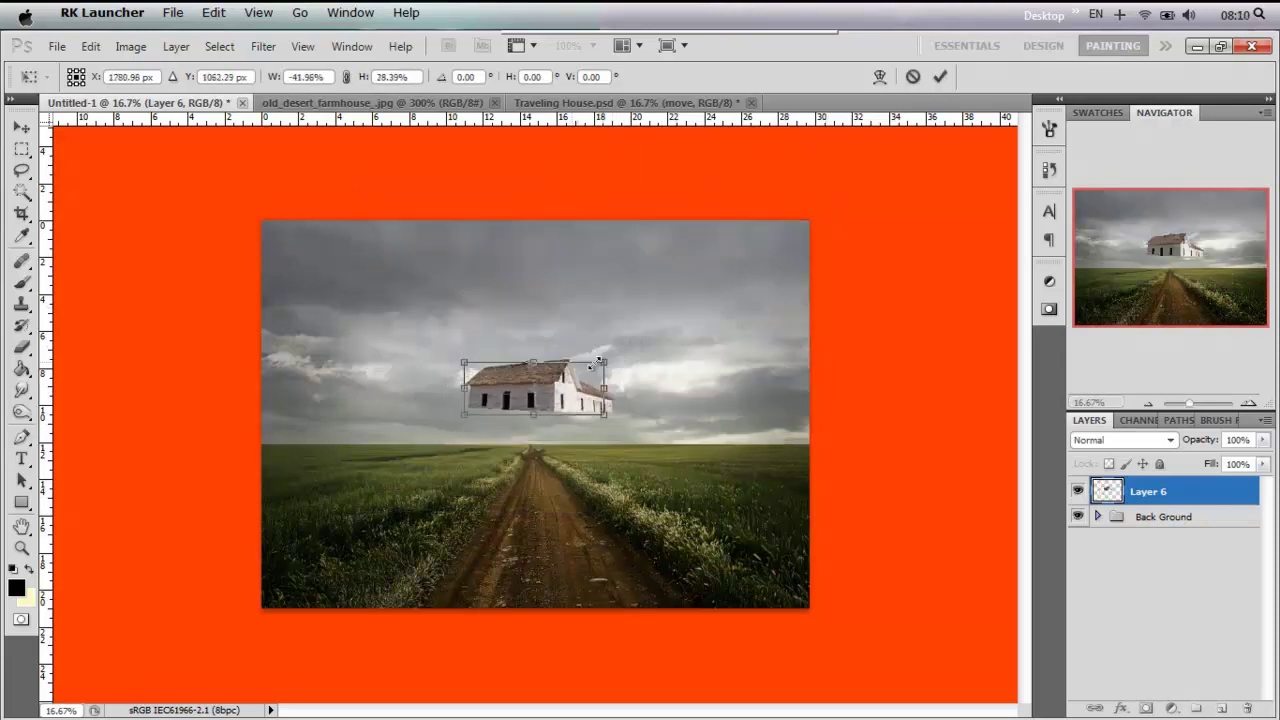
{"action": "key", "text": "ctrl+z"}
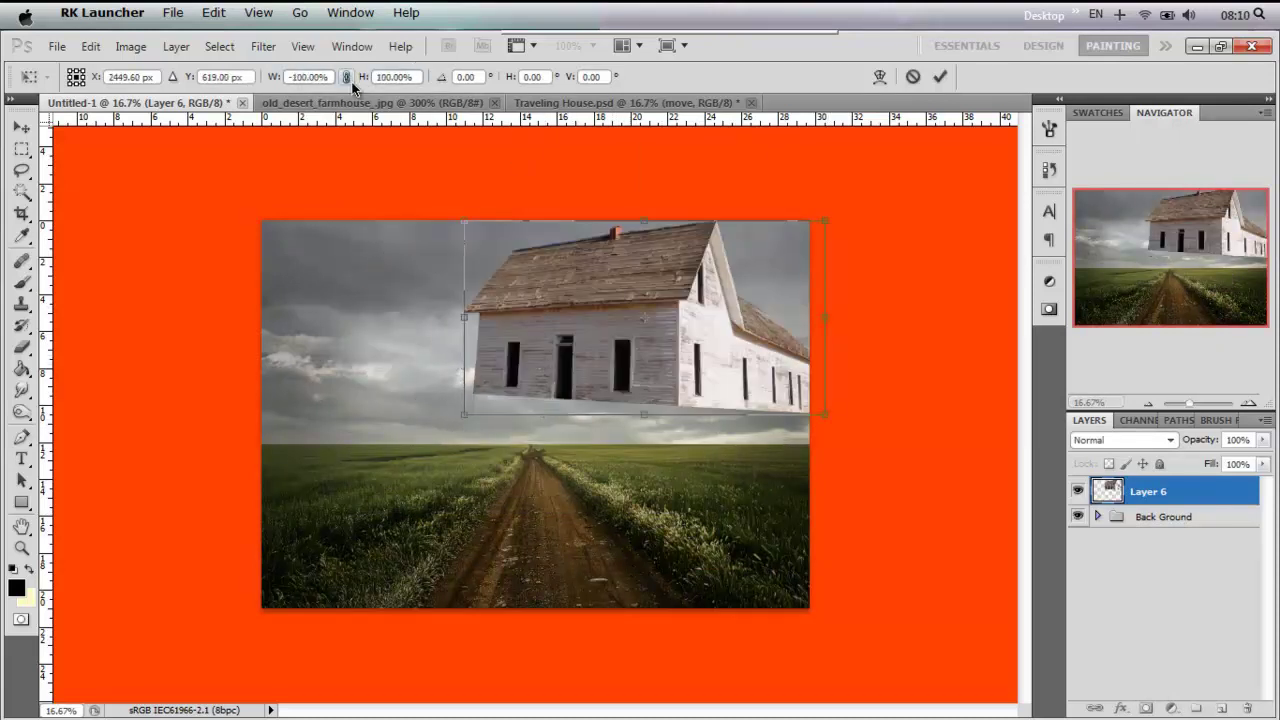
{"action": "left_click", "coordinate": [347, 78]}
{"action": "left_click_drag", "start_coordinate": [340, 85], "coordinate": [343, 78]}
{"action": "type", "text": "-24"}
Step: Flip and reposition the house above the road, tilting it about 11°
{"action": "right_click", "coordinate": [628, 310]}
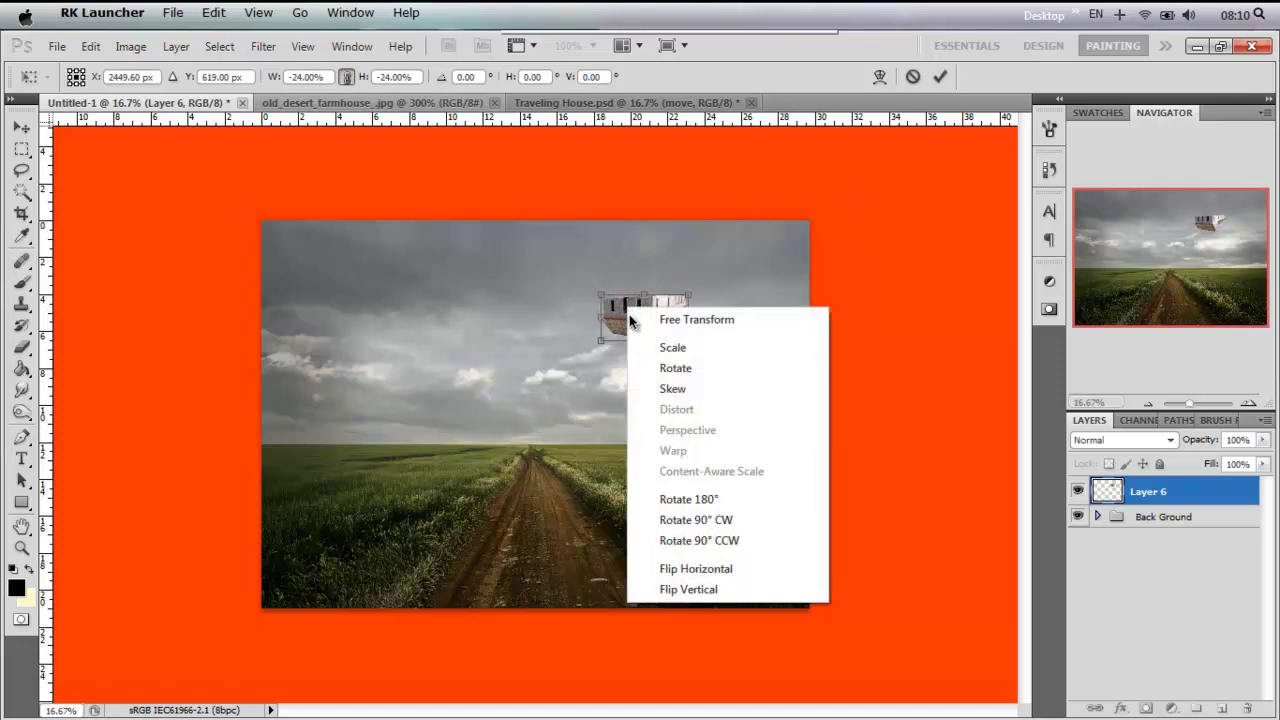
{"action": "left_click", "coordinate": [665, 588]}
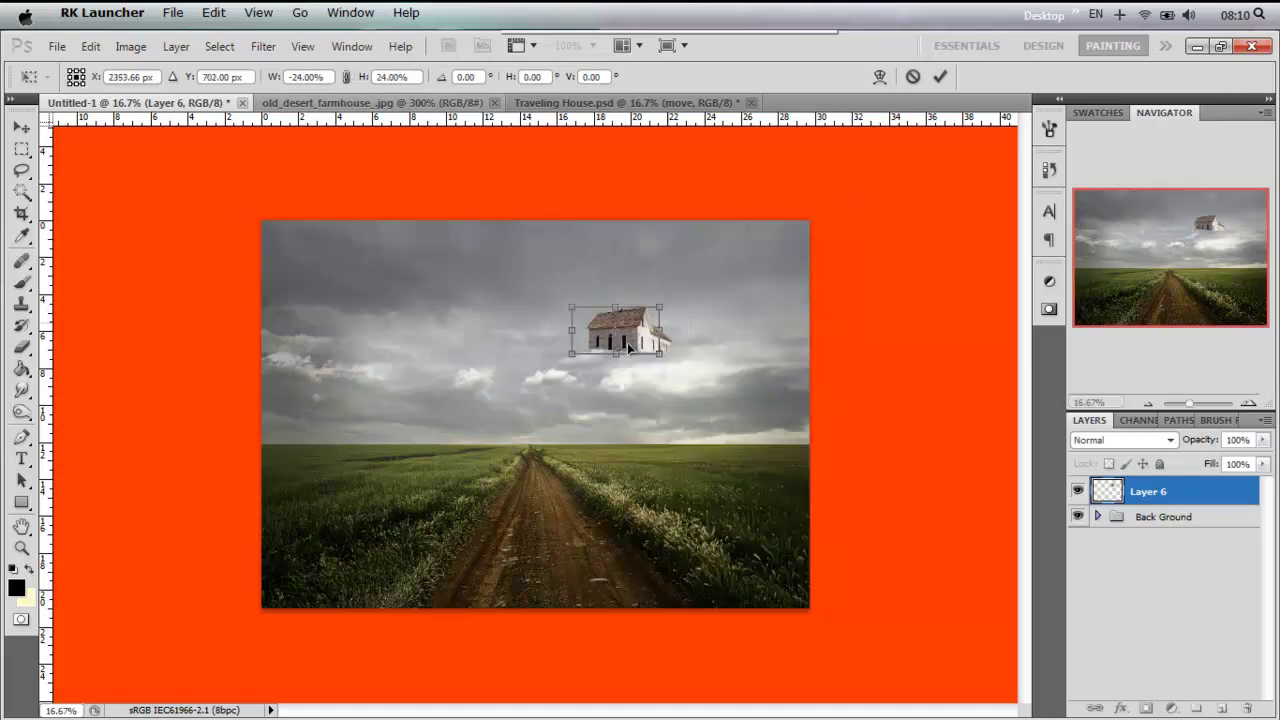
{"action": "left_click_drag", "start_coordinate": [667, 340], "coordinate": [559, 400]}
{"action": "right_click", "coordinate": [552, 386]}
{"action": "left_click", "coordinate": [650, 651]}
{"action": "right_click", "coordinate": [563, 392]}
{"action": "left_click", "coordinate": [660, 668]}
{"action": "left_click_drag", "start_coordinate": [590, 425], "coordinate": [478, 421]}
Step: Commit the house transform, zoom in and burn its lower walls with a 62 px brush
{"action": "key", "text": "Return"}
{"action": "key", "text": "m"}
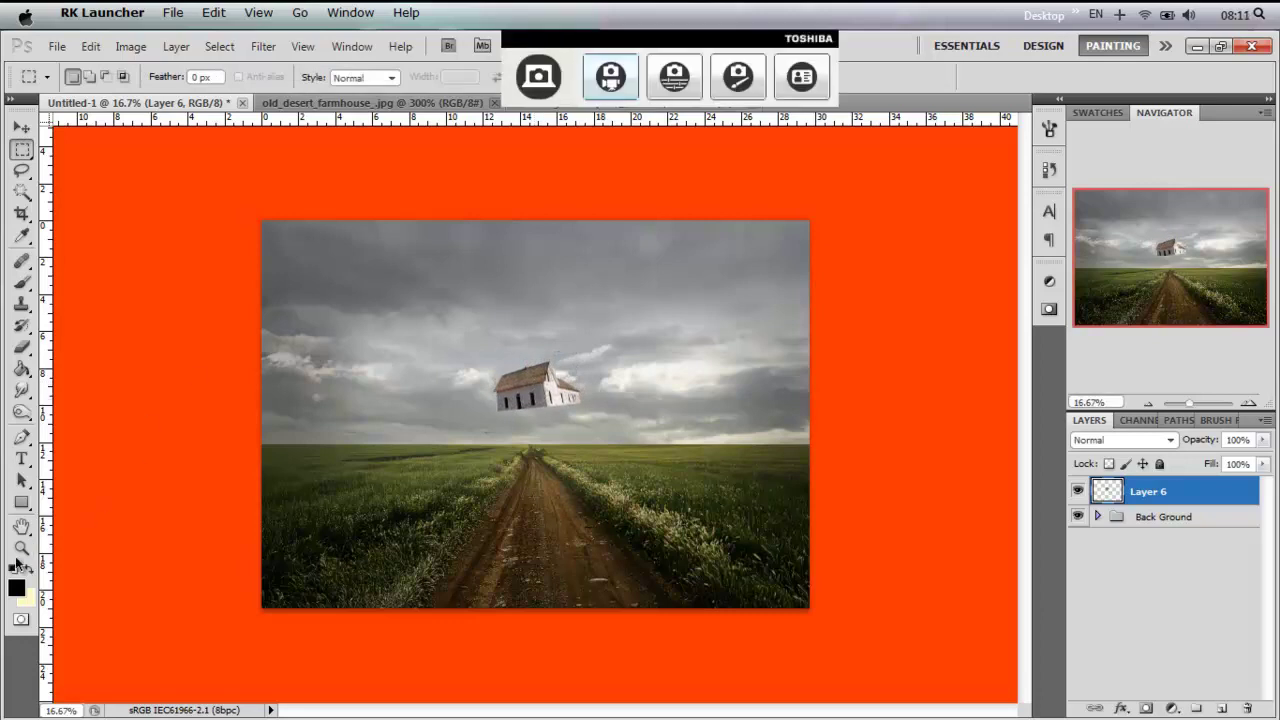
{"action": "left_click", "coordinate": [21, 548]}
{"action": "left_click_drag", "start_coordinate": [682, 505], "coordinate": [682, 505]}
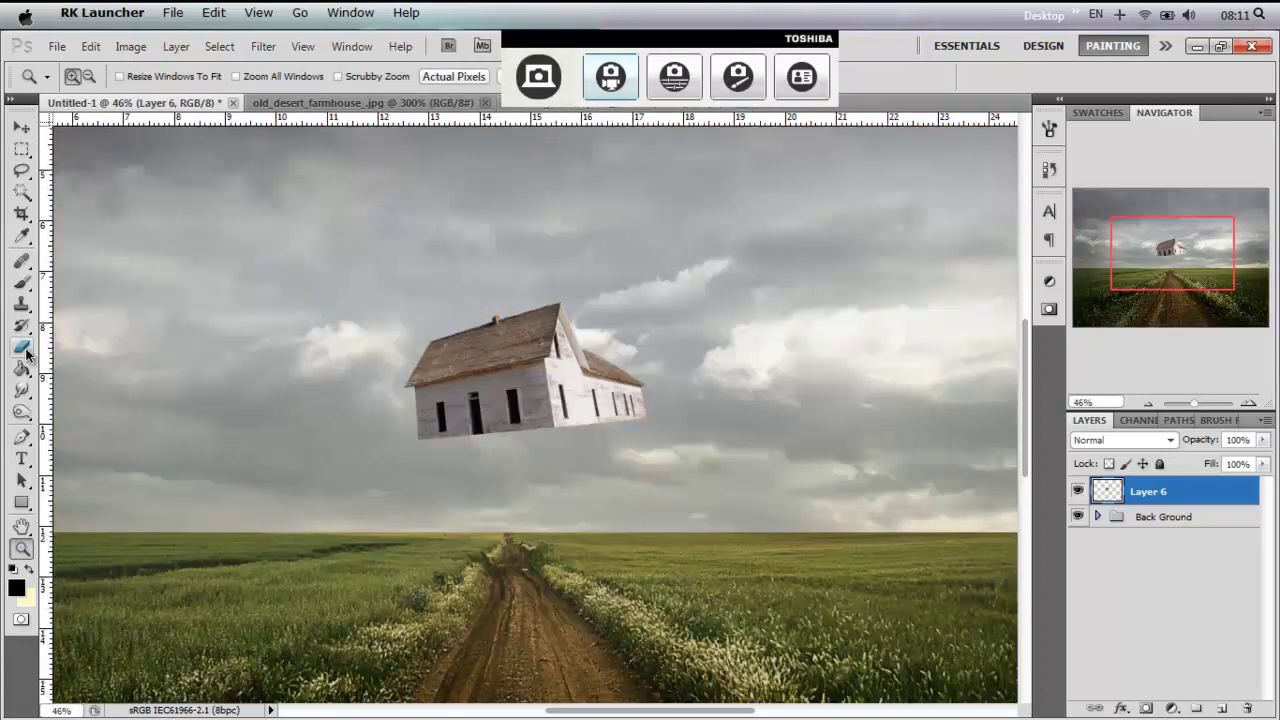
{"action": "right_click", "coordinate": [21, 411]}
{"action": "left_click", "coordinate": [80, 430]}
{"action": "right_click", "coordinate": [463, 394]}
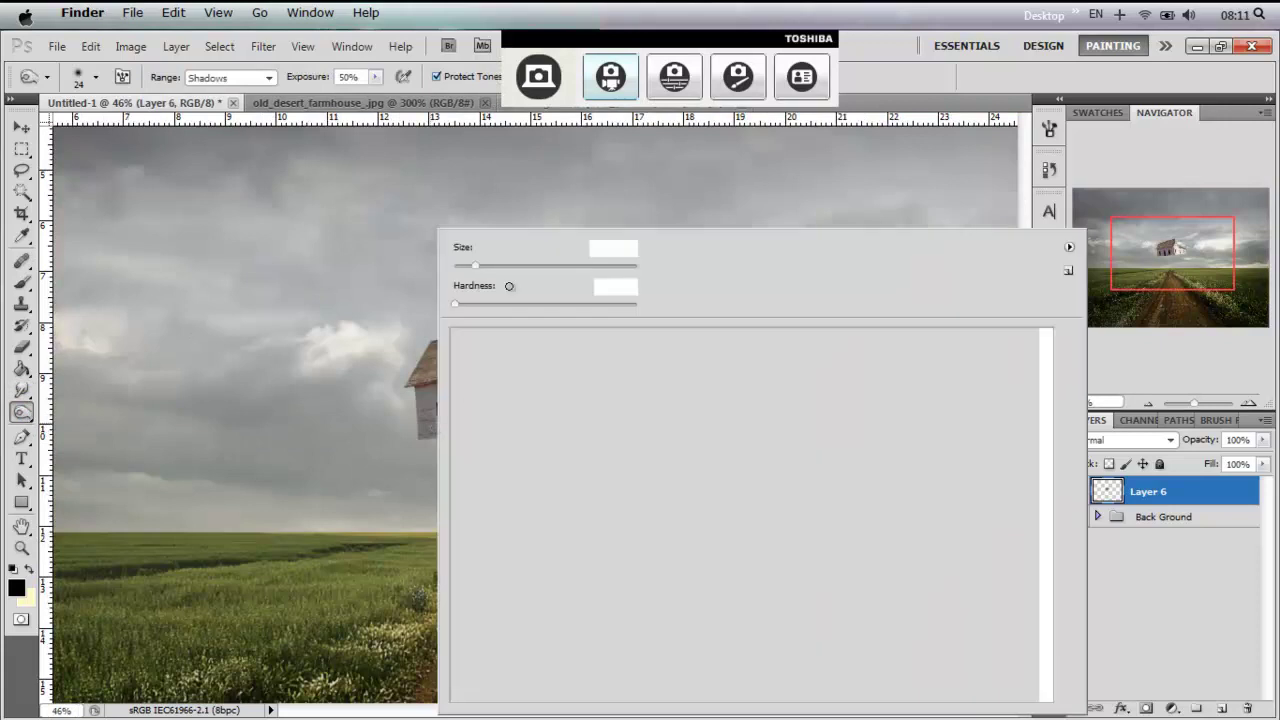
{"action": "left_click_drag", "start_coordinate": [515, 270], "coordinate": [510, 266]}
{"action": "key", "text": "Return"}
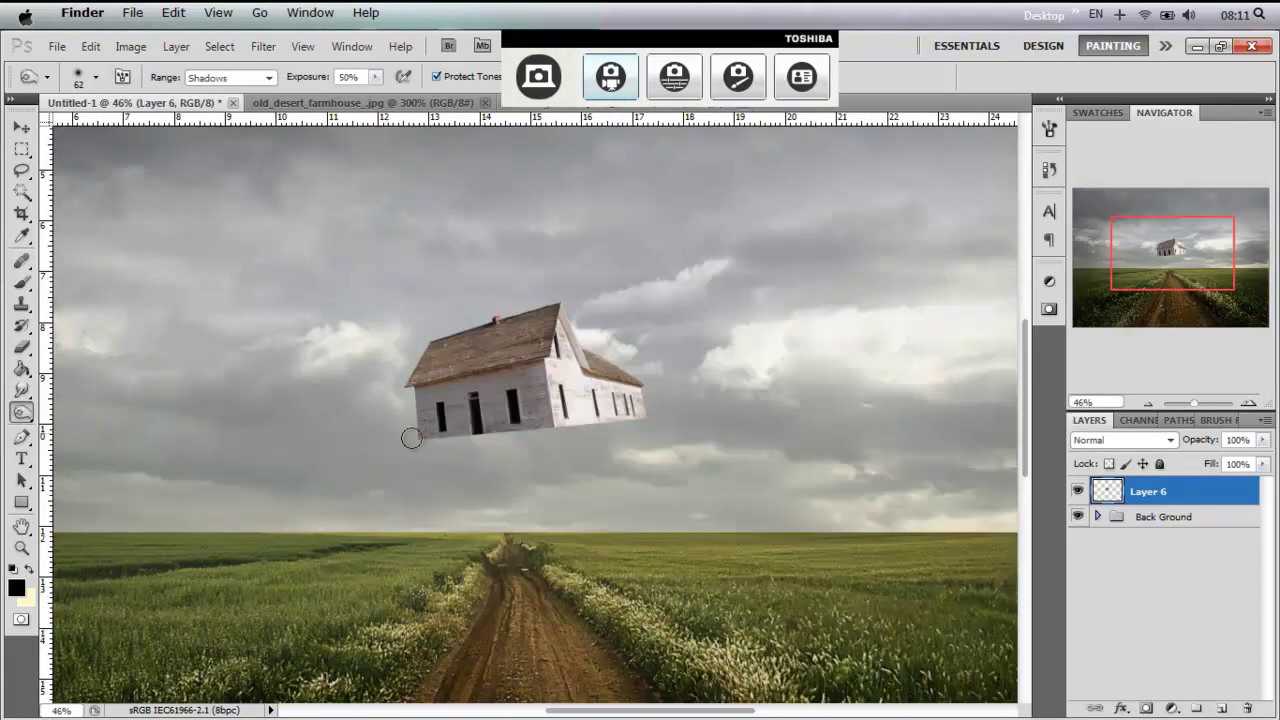
{"action": "mouse_move", "coordinate": [466, 397]}
{"action": "left_mouse_down"}
{"action": "mouse_move", "coordinate": [430, 422]}
{"action": "mouse_move", "coordinate": [595, 451]}
{"action": "left_mouse_up"}
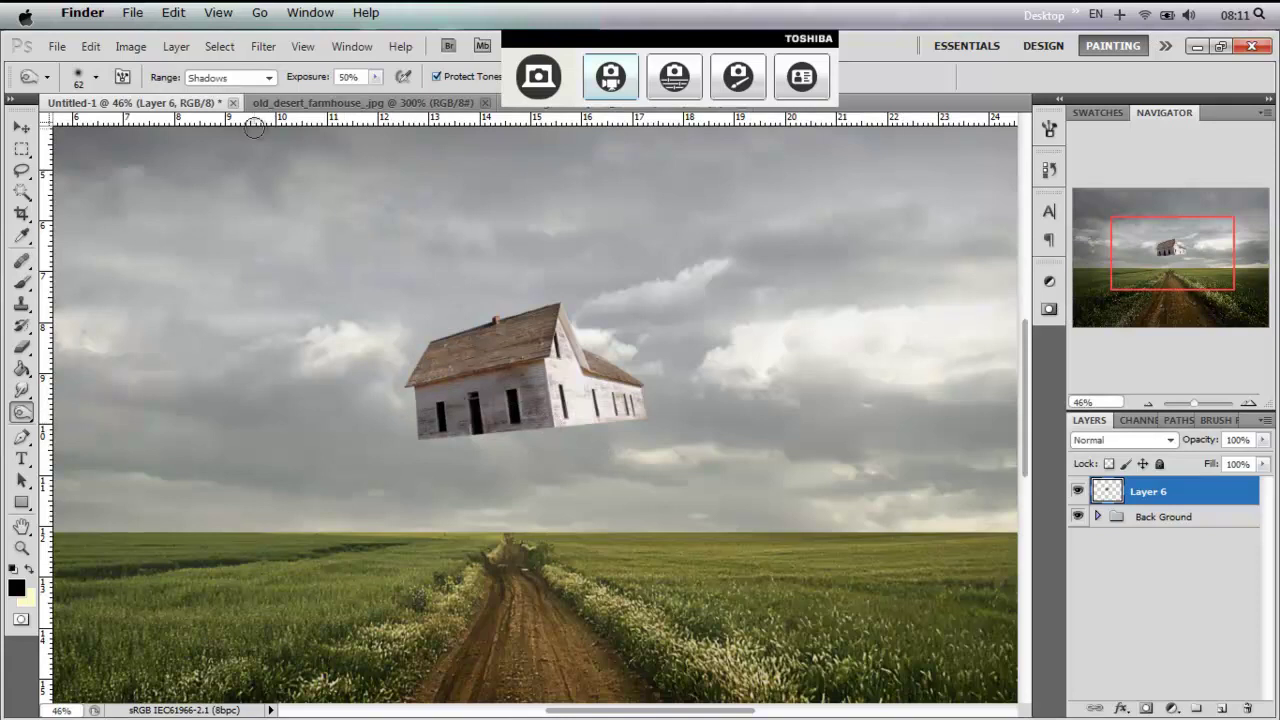
Step: Shrink the burn brush, cut its exposure to about 29%, and fit the image on screen
{"action": "right_click", "coordinate": [512, 367]}
{"action": "left_click", "coordinate": [527, 263]}
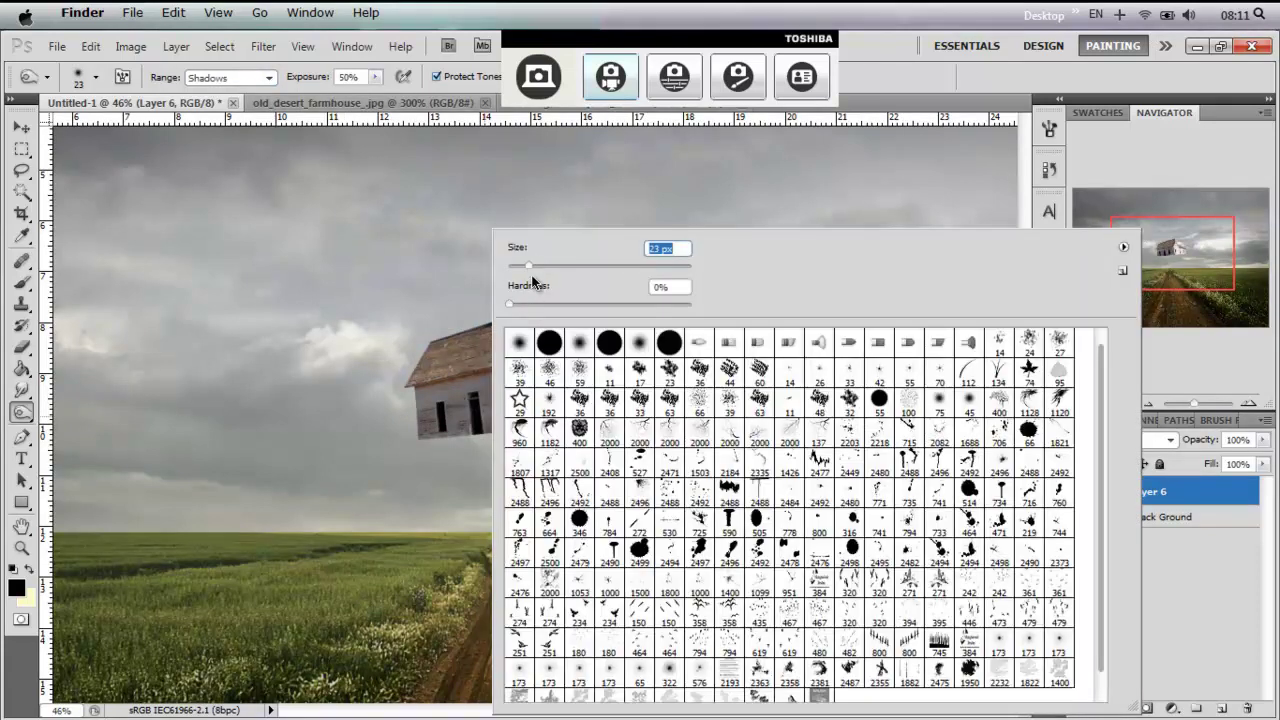
{"action": "key", "text": "Return"}
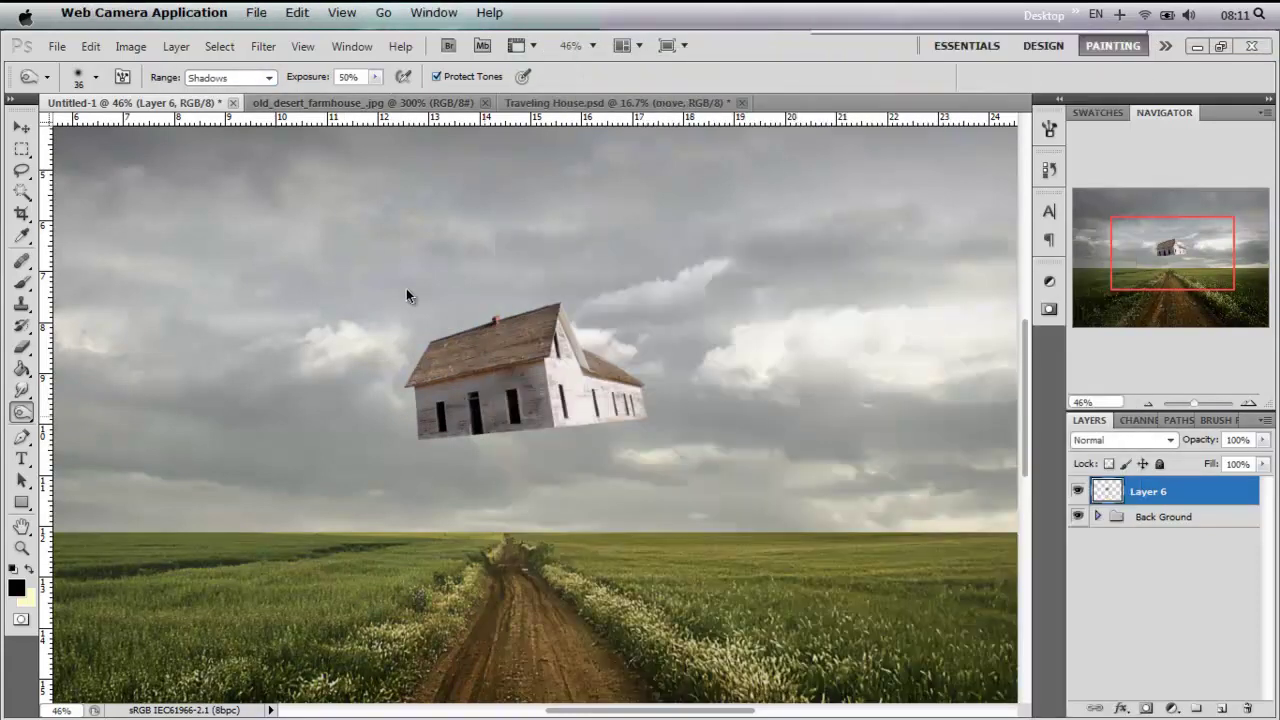
{"action": "left_click_drag", "start_coordinate": [289, 82], "coordinate": [285, 82]}
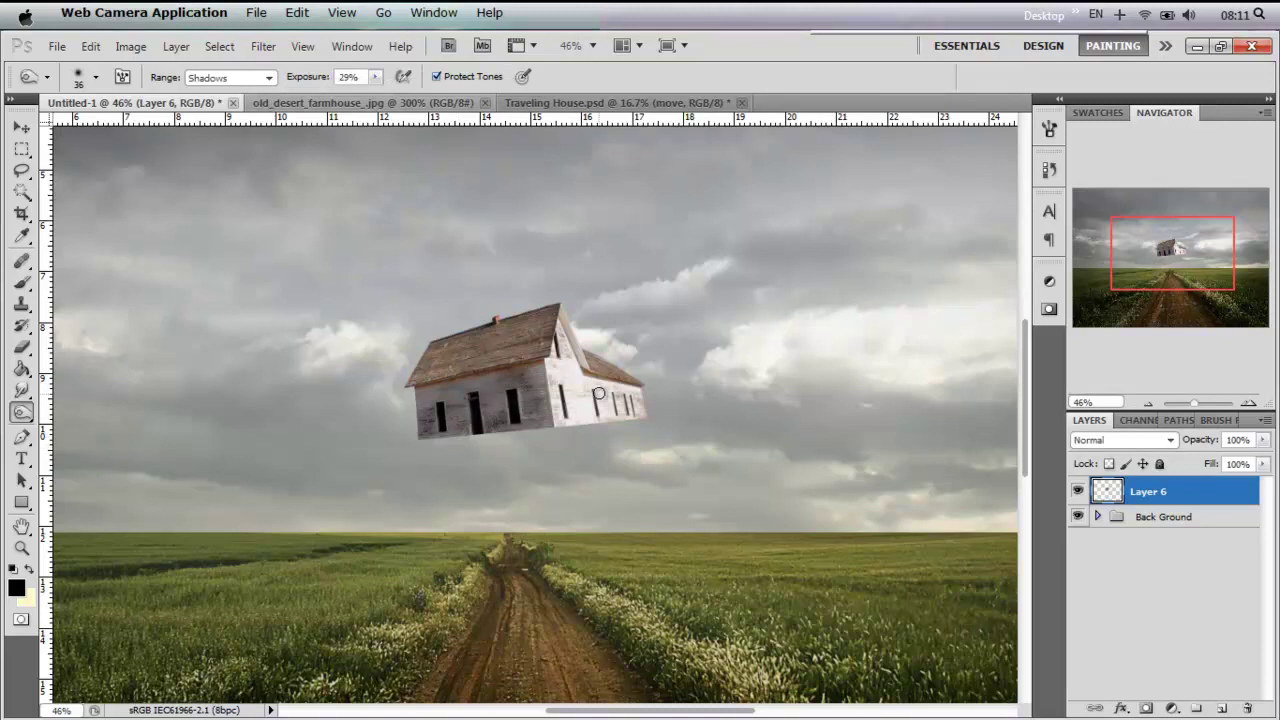
{"action": "key", "text": "z"}
{"action": "key", "text": "ctrl+1"}
{"action": "right_click", "coordinate": [380, 556]}
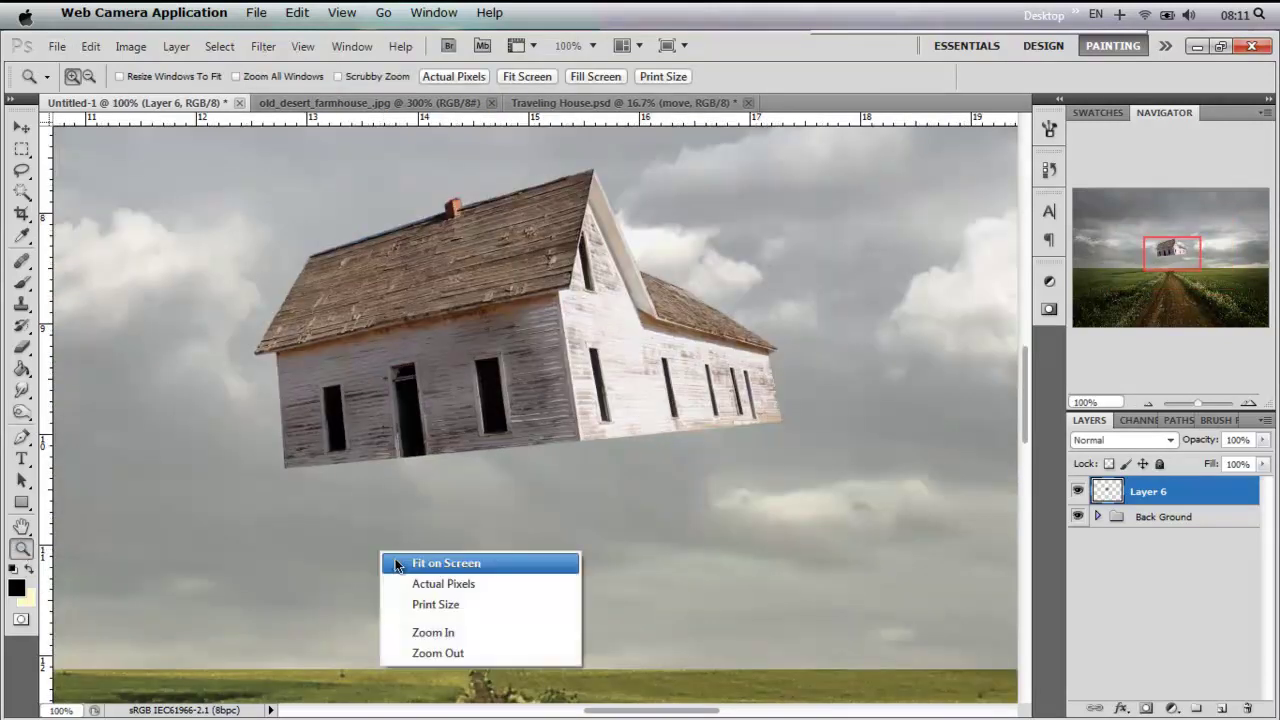
{"action": "left_click", "coordinate": [430, 563]}
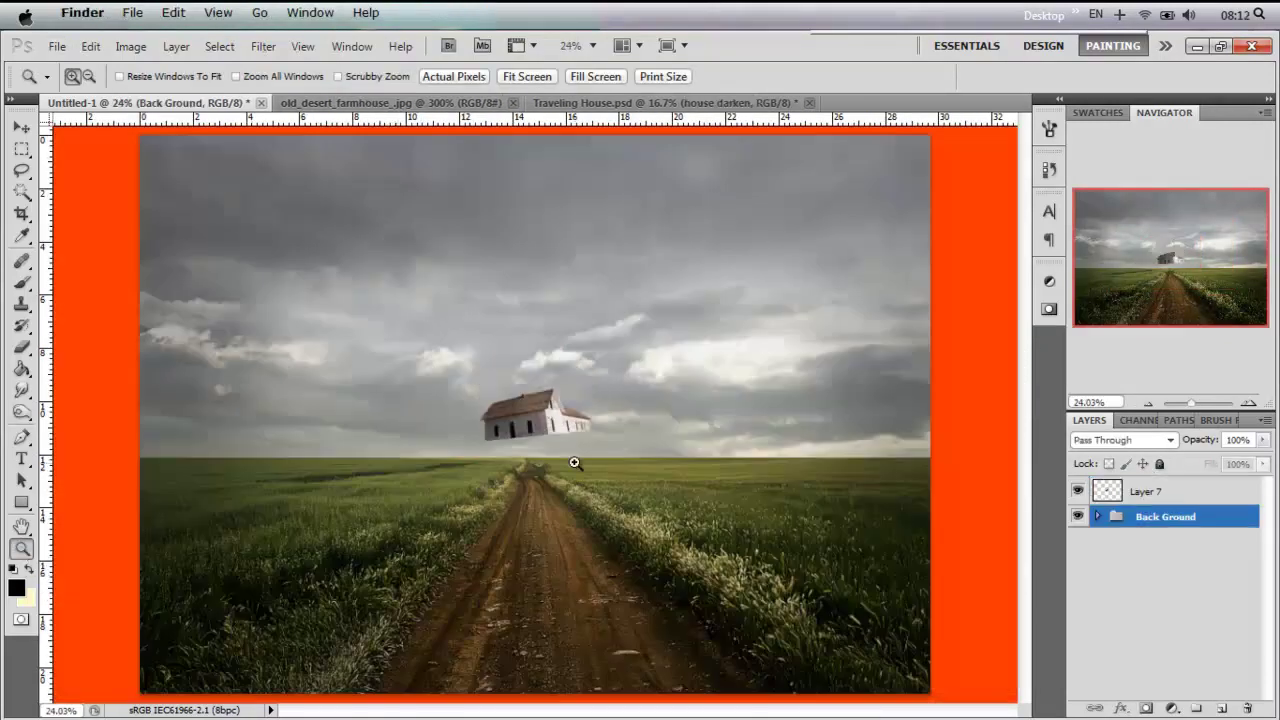
Step: Open Little_Island_.jpg and zoom in on the sea rock
{"action": "key", "text": "ctrl+o"}
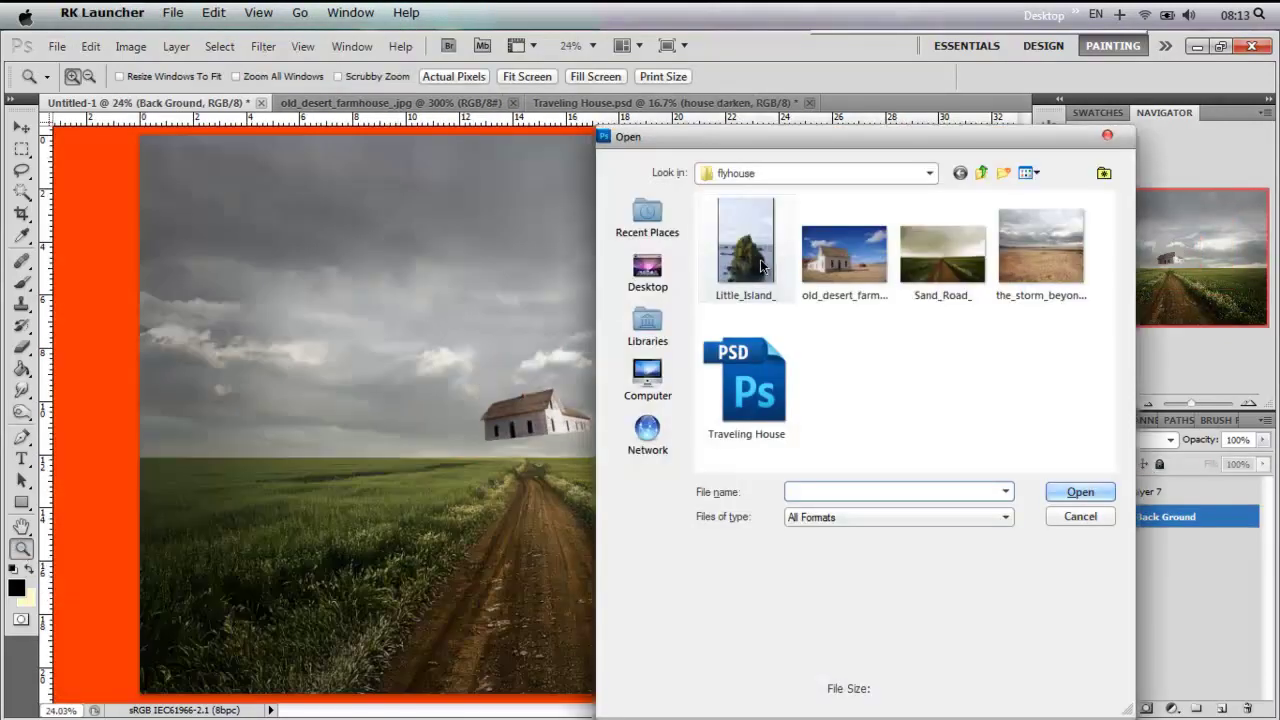
{"action": "double_click", "coordinate": [763, 268]}
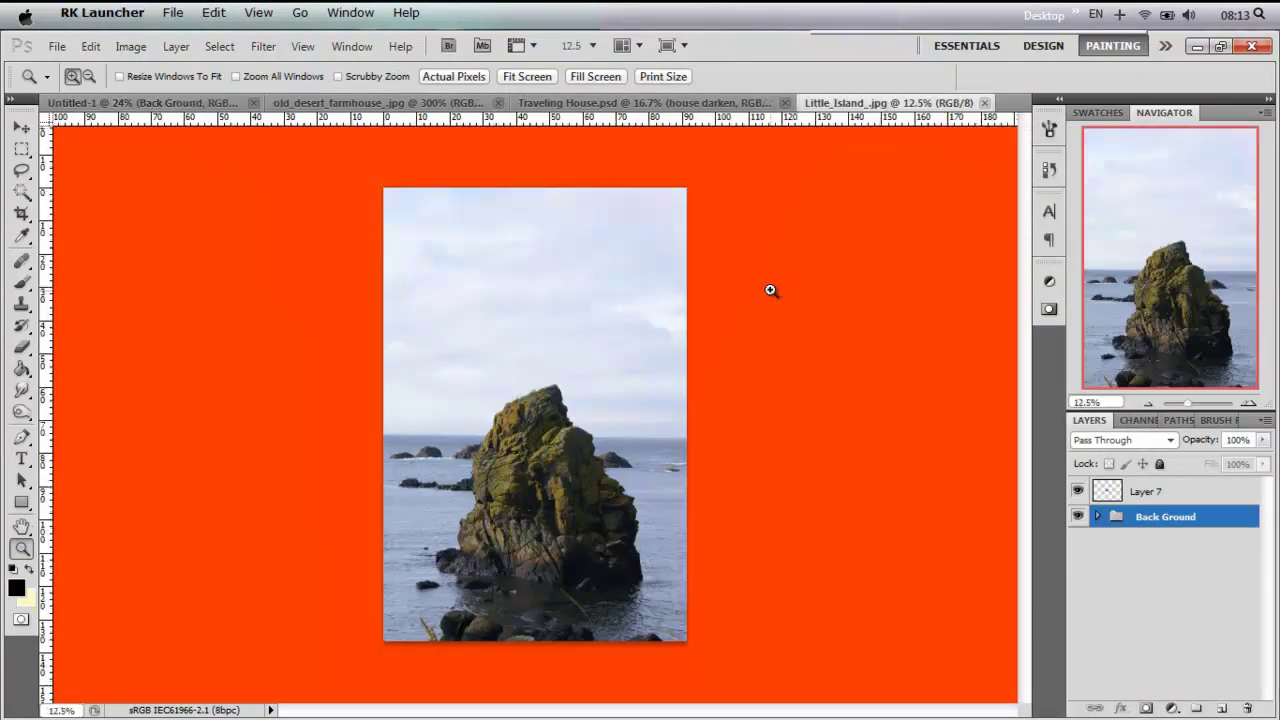
{"action": "left_click", "coordinate": [518, 414]}
{"action": "left_click", "coordinate": [518, 414]}
{"action": "left_click", "coordinate": [518, 414]}
Step: Select the rock top with the Magnetic Lasso Tool and return to Untitled-1
{"action": "left_click", "coordinate": [22, 171]}
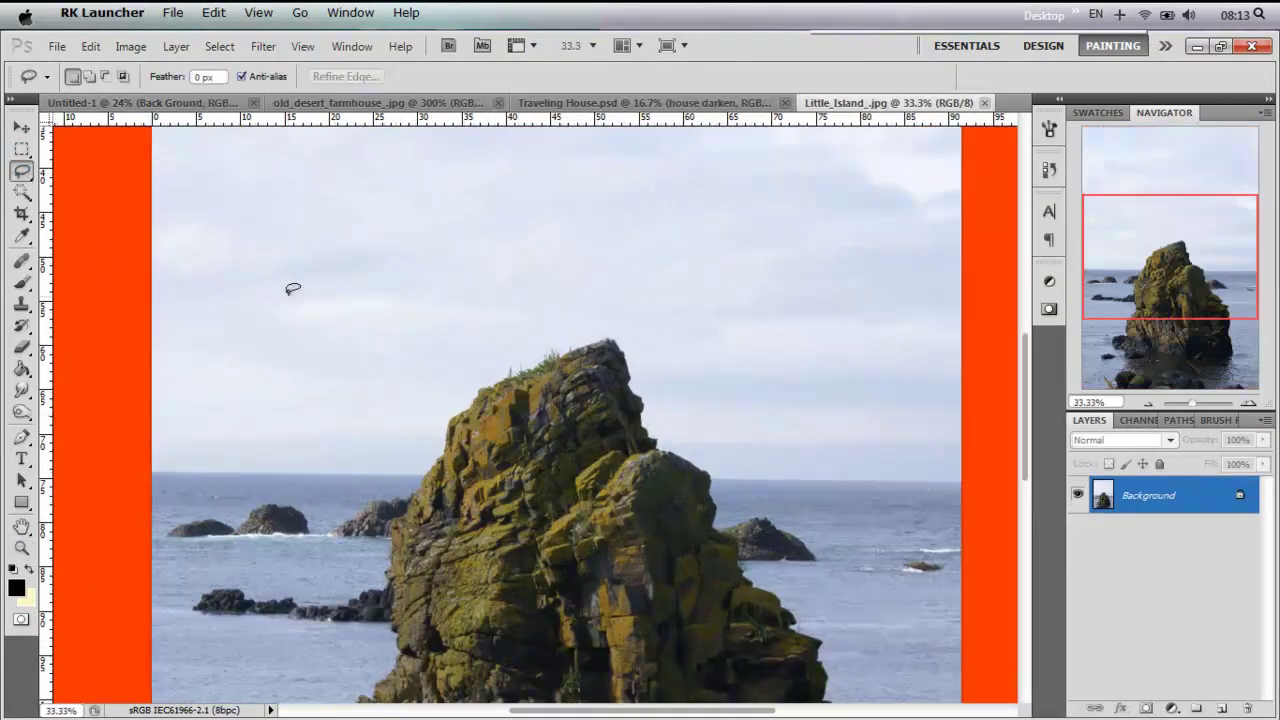
{"action": "right_click", "coordinate": [22, 171]}
{"action": "left_click", "coordinate": [90, 209]}
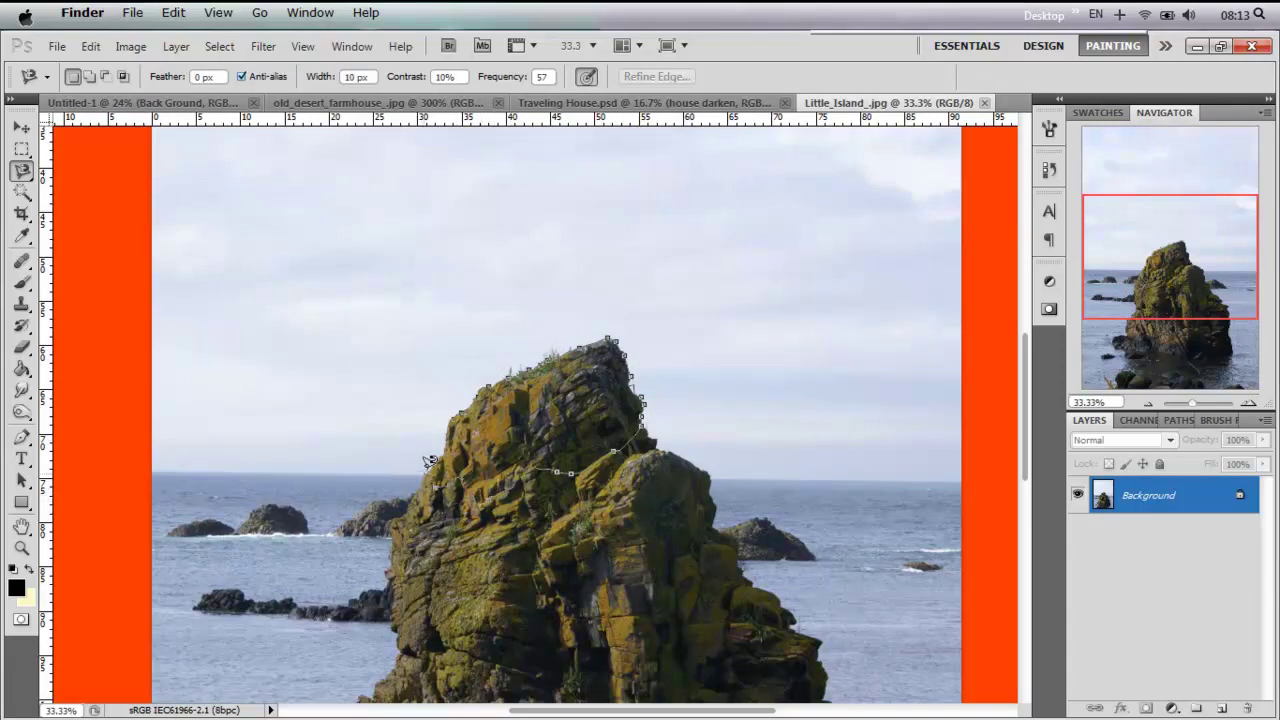
{"action": "double_click", "coordinate": [468, 397]}
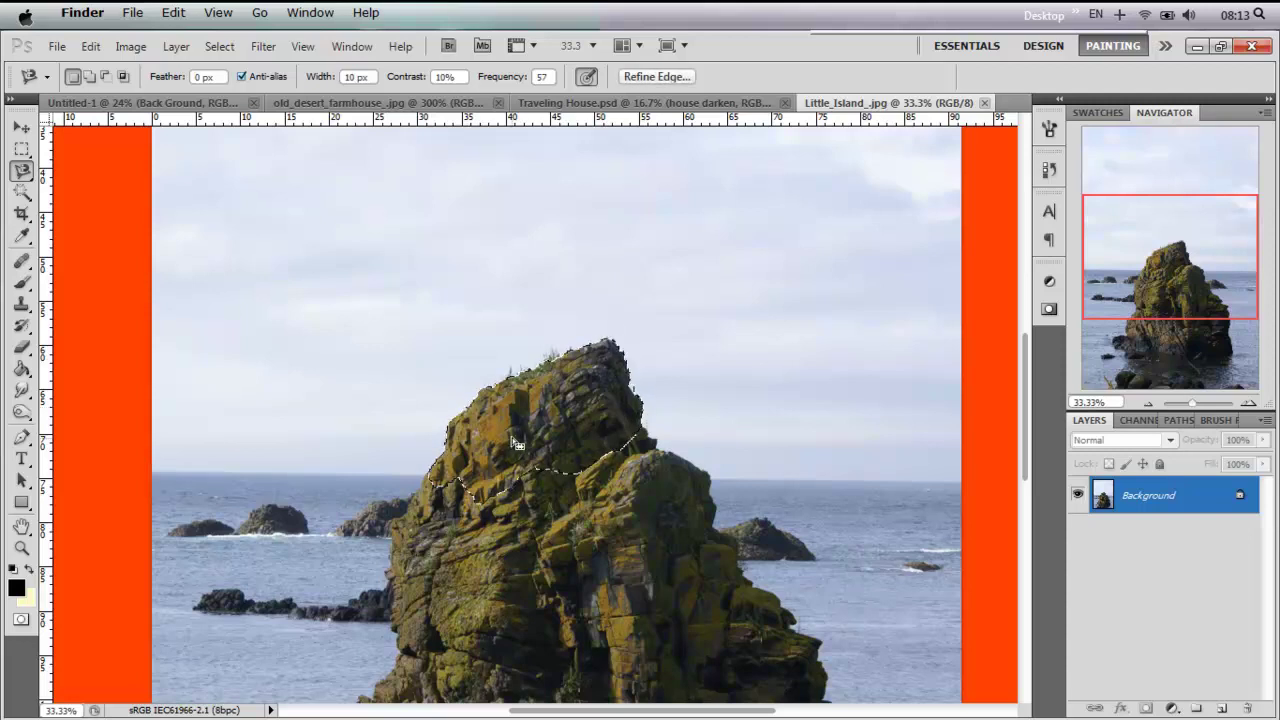
{"action": "left_click", "coordinate": [207, 104]}
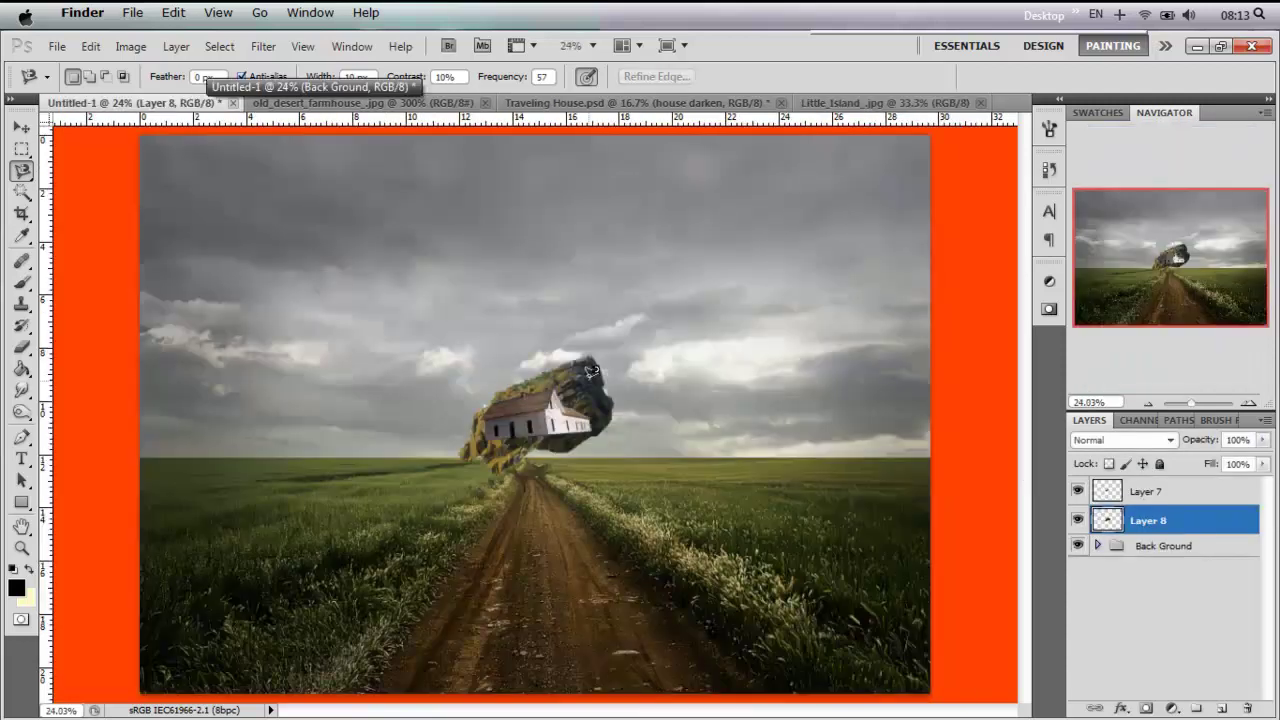
Step: Free Transform the rock layer, flipping it horizontally and rotating it upside down
{"action": "right_click", "coordinate": [589, 383]}
{"action": "left_click", "coordinate": [700, 548]}
{"action": "right_click", "coordinate": [570, 366]}
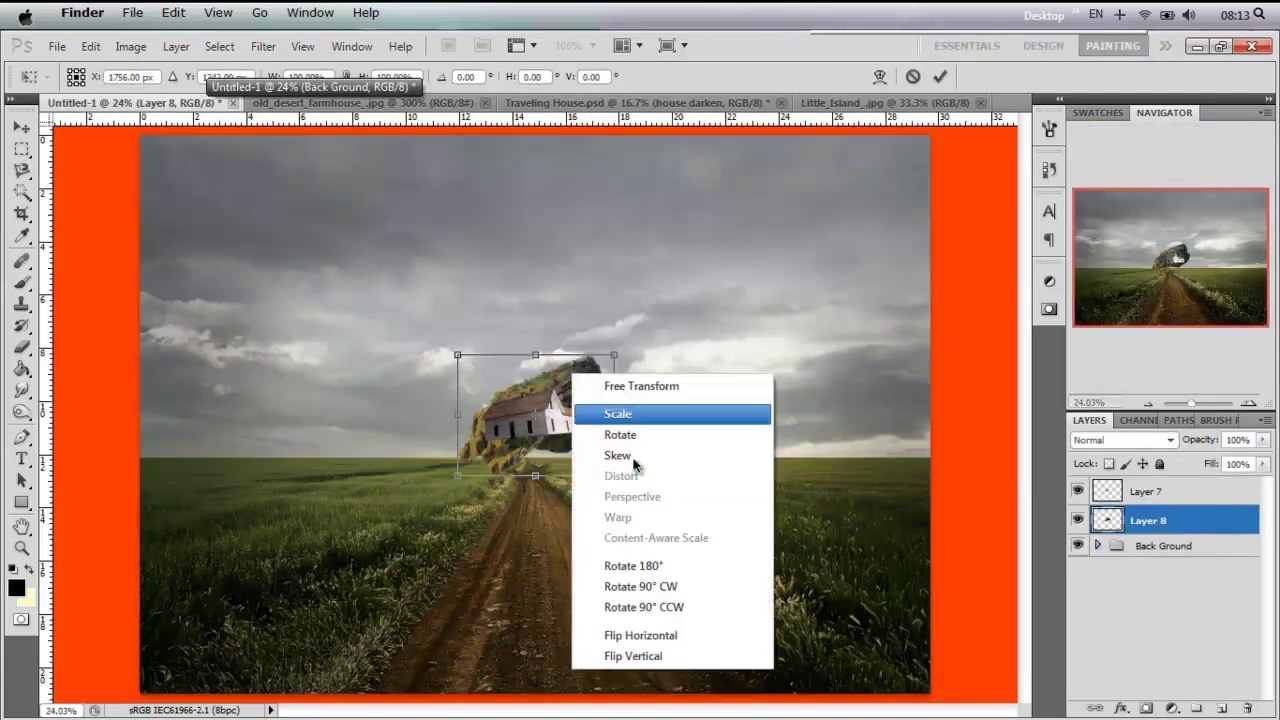
{"action": "left_click", "coordinate": [680, 635]}
{"action": "right_click", "coordinate": [568, 423]}
{"action": "left_click", "coordinate": [600, 543]}
{"action": "mouse_move", "coordinate": [475, 345]}
{"action": "left_mouse_down"}
{"action": "mouse_move", "coordinate": [455, 362]}
{"action": "mouse_move", "coordinate": [488, 434]}
{"action": "left_mouse_up"}
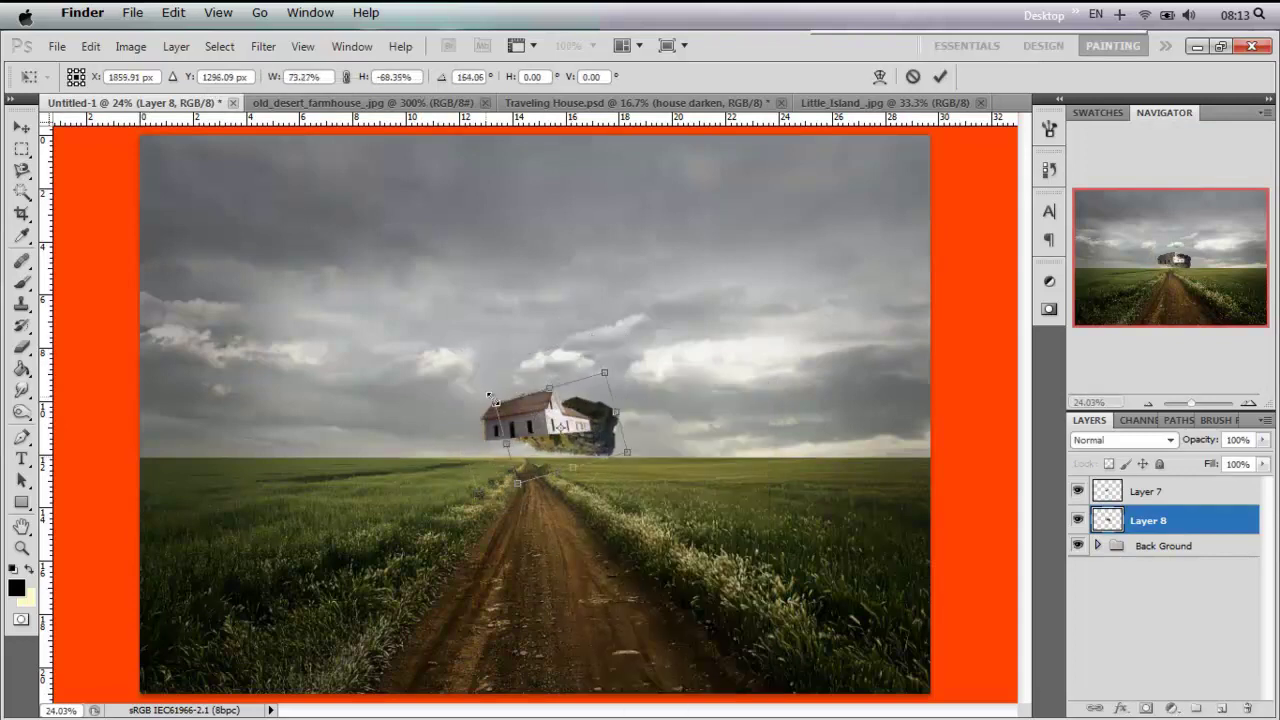
Step: Scale, position and widen the rock beneath the house, then apply the transform
{"action": "left_click_drag", "start_coordinate": [608, 413], "coordinate": [600, 430]}
{"action": "left_click_drag", "start_coordinate": [470, 445], "coordinate": [480, 444]}
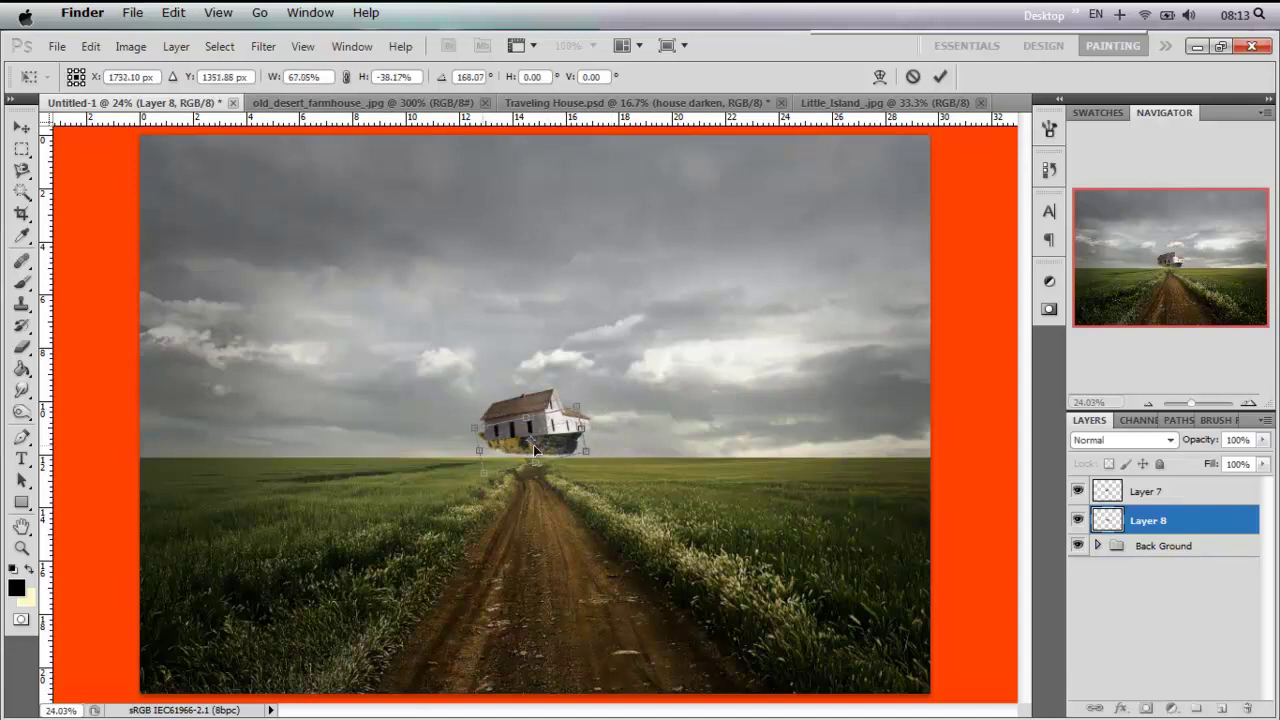
{"action": "left_click_drag", "start_coordinate": [586, 427], "coordinate": [597, 427]}
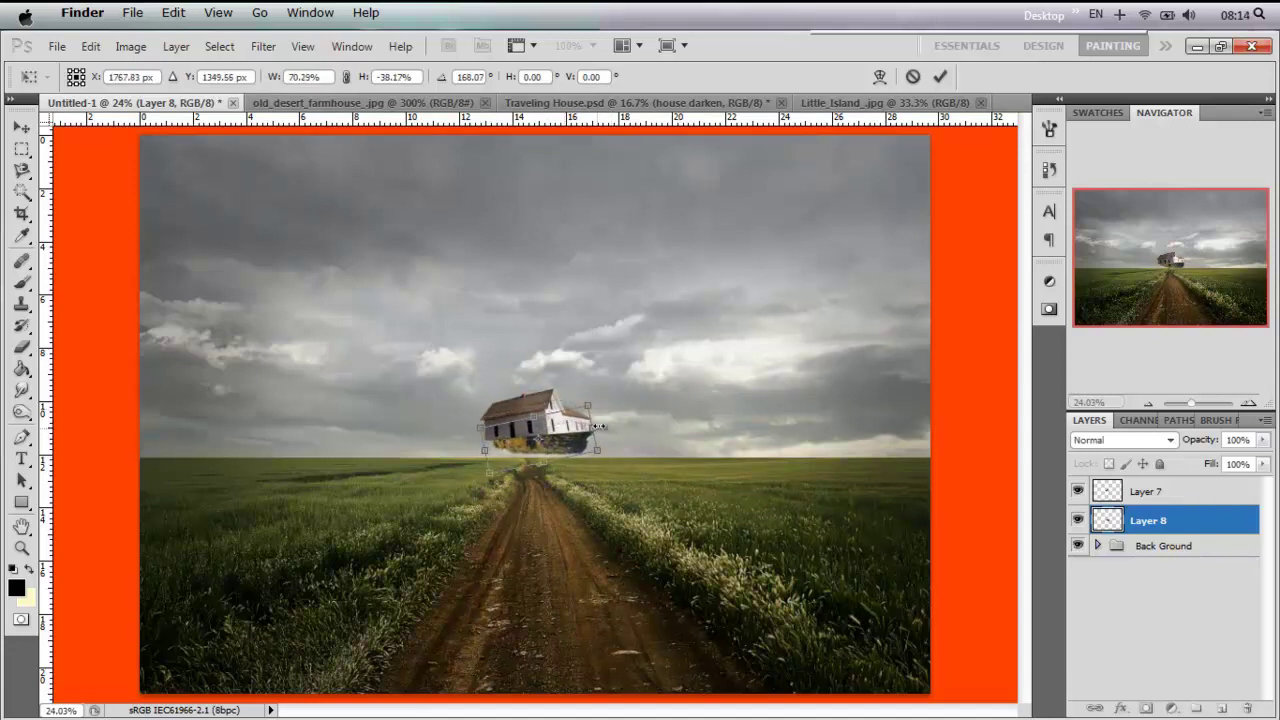
{"action": "mouse_move", "coordinate": [484, 449]}
{"action": "left_mouse_down"}
{"action": "mouse_move", "coordinate": [496, 446]}
{"action": "mouse_move", "coordinate": [478, 429]}
{"action": "left_mouse_up"}
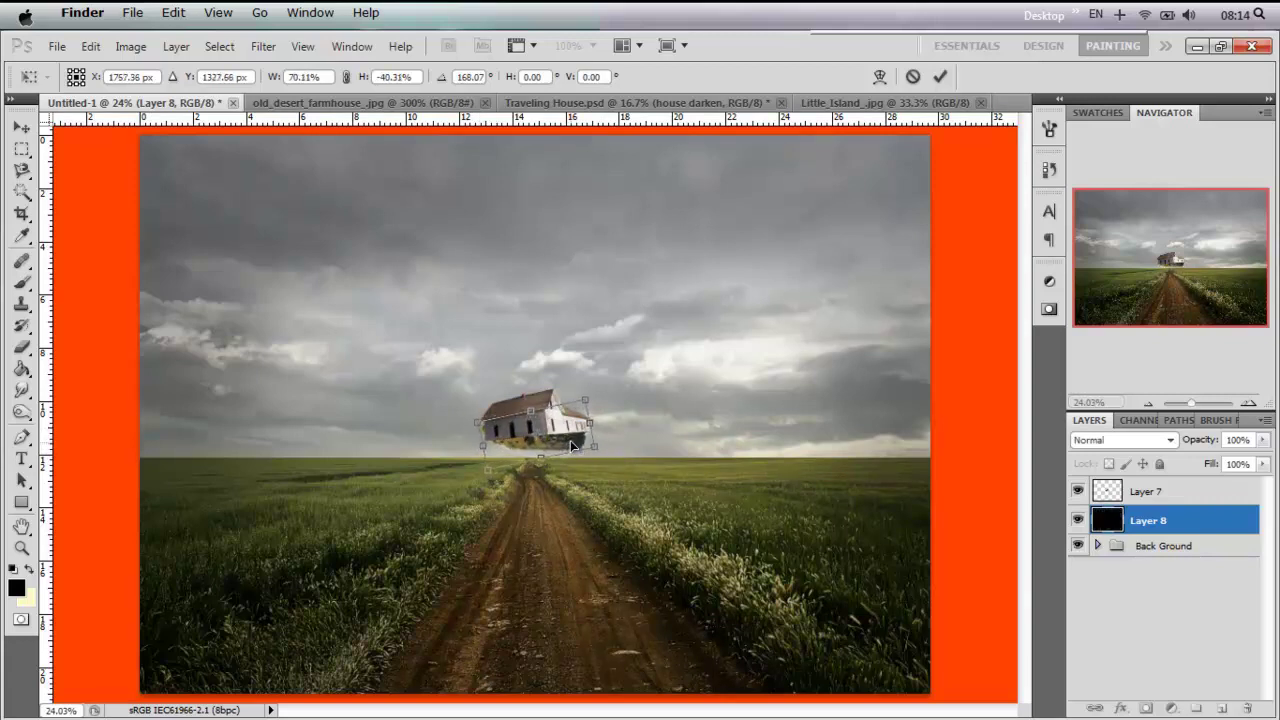
{"action": "left_click_drag", "start_coordinate": [489, 450], "coordinate": [480, 450]}
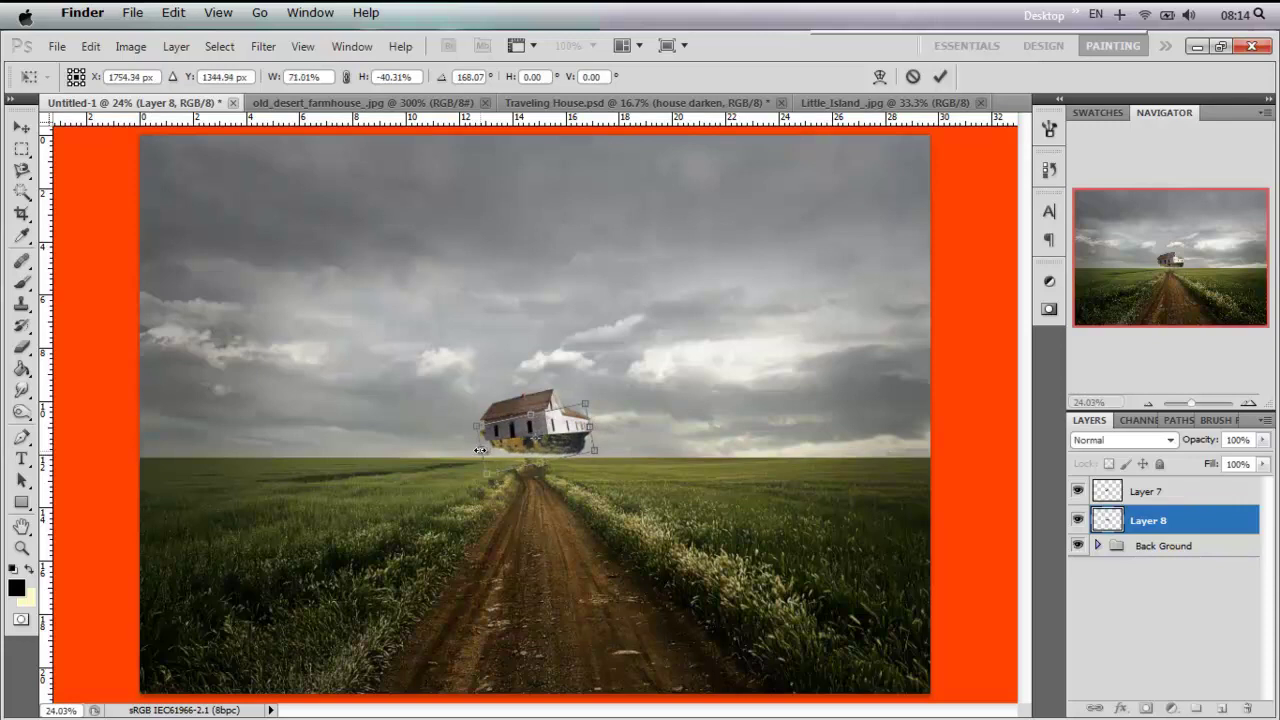
{"action": "key", "text": "Return"}
{"action": "left_click", "coordinate": [22, 548]}
Step: Zoom in on the house and rock and set the Eraser brush size
{"action": "left_click_drag", "start_coordinate": [613, 520], "coordinate": [613, 520]}
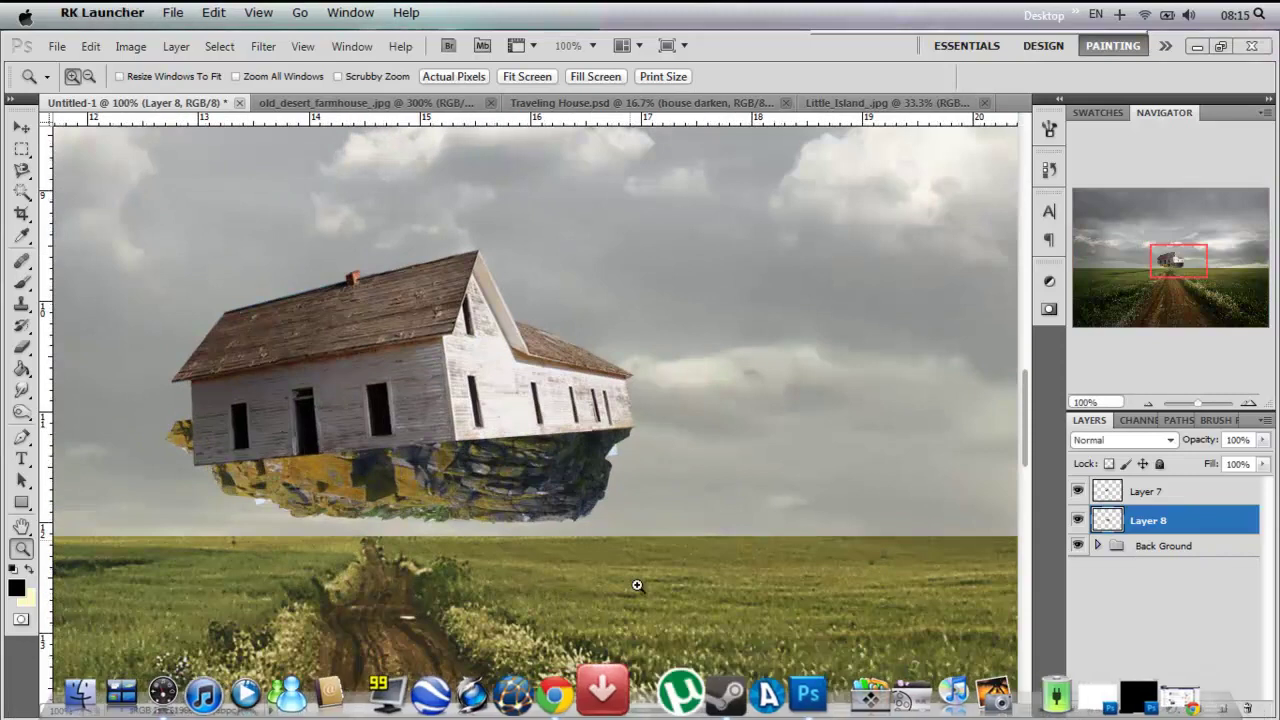
{"action": "left_click_drag", "start_coordinate": [670, 703], "coordinate": [640, 708]}
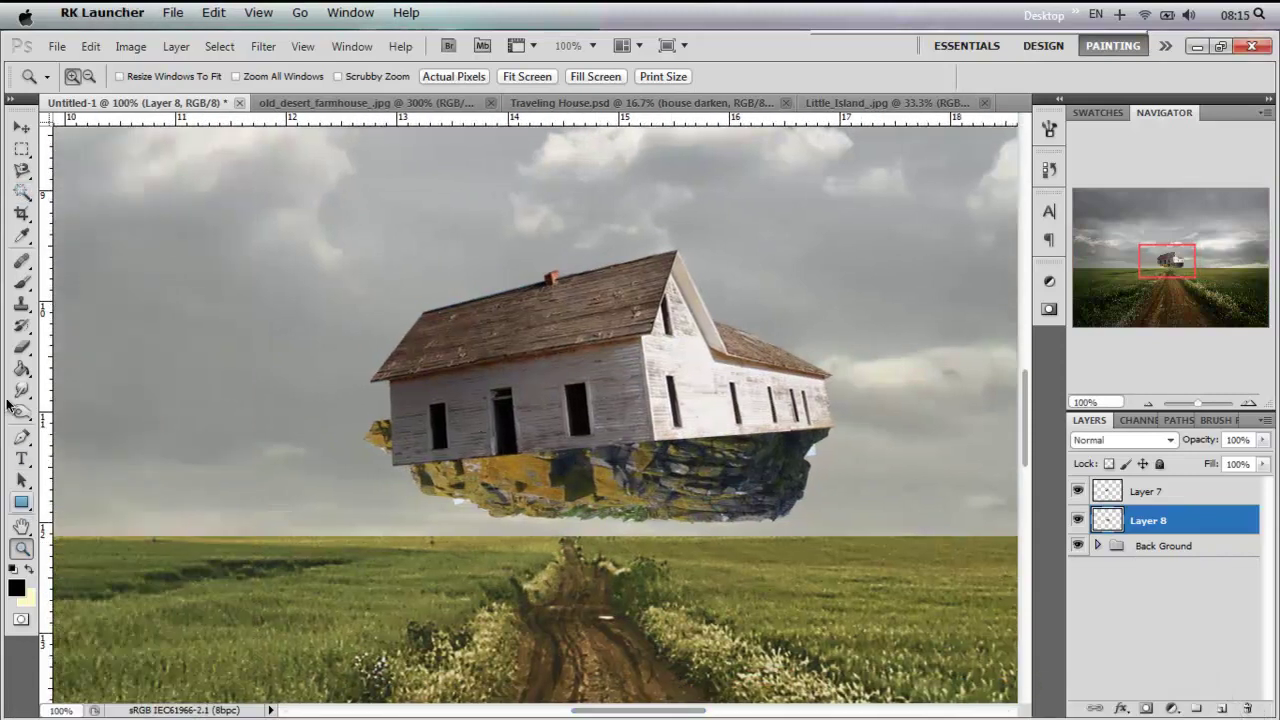
{"action": "key", "text": "e"}
{"action": "right_click", "coordinate": [401, 500]}
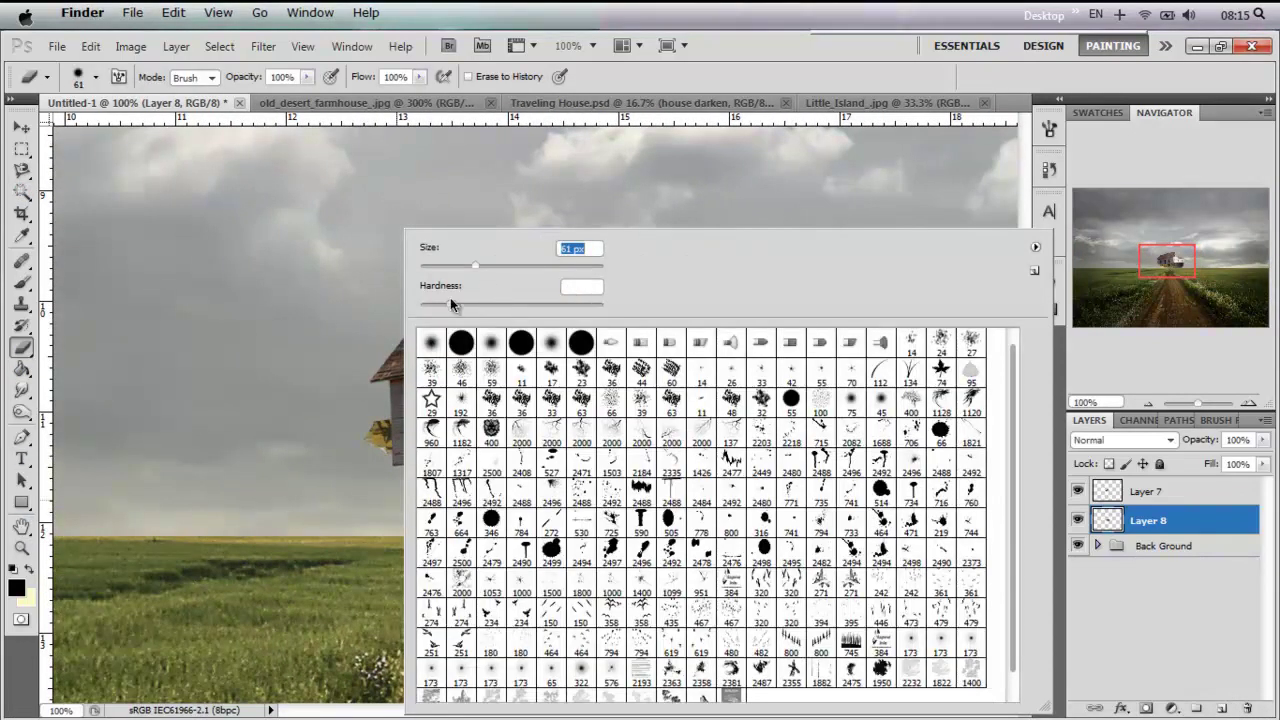
{"action": "key", "text": "Return"}
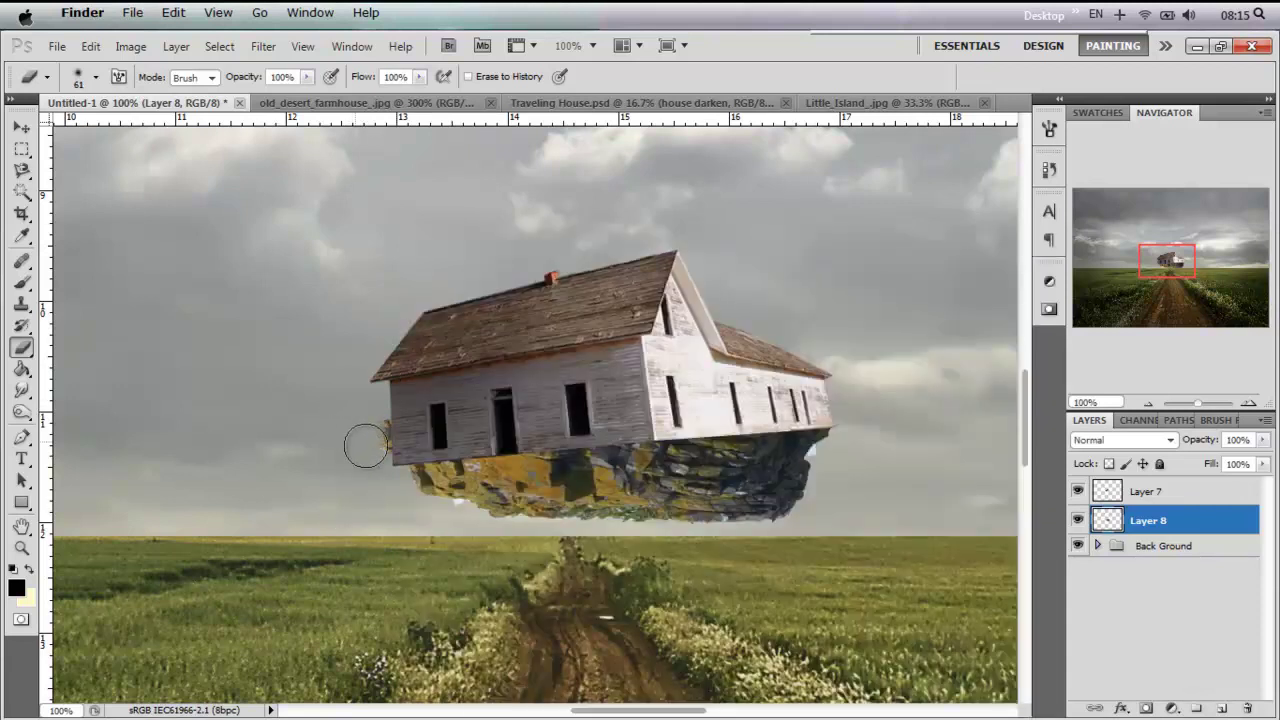
Step: Erase the rock's lower-right edge with an 87% hardness brush and nudge the rock left
{"action": "right_click", "coordinate": [457, 523]}
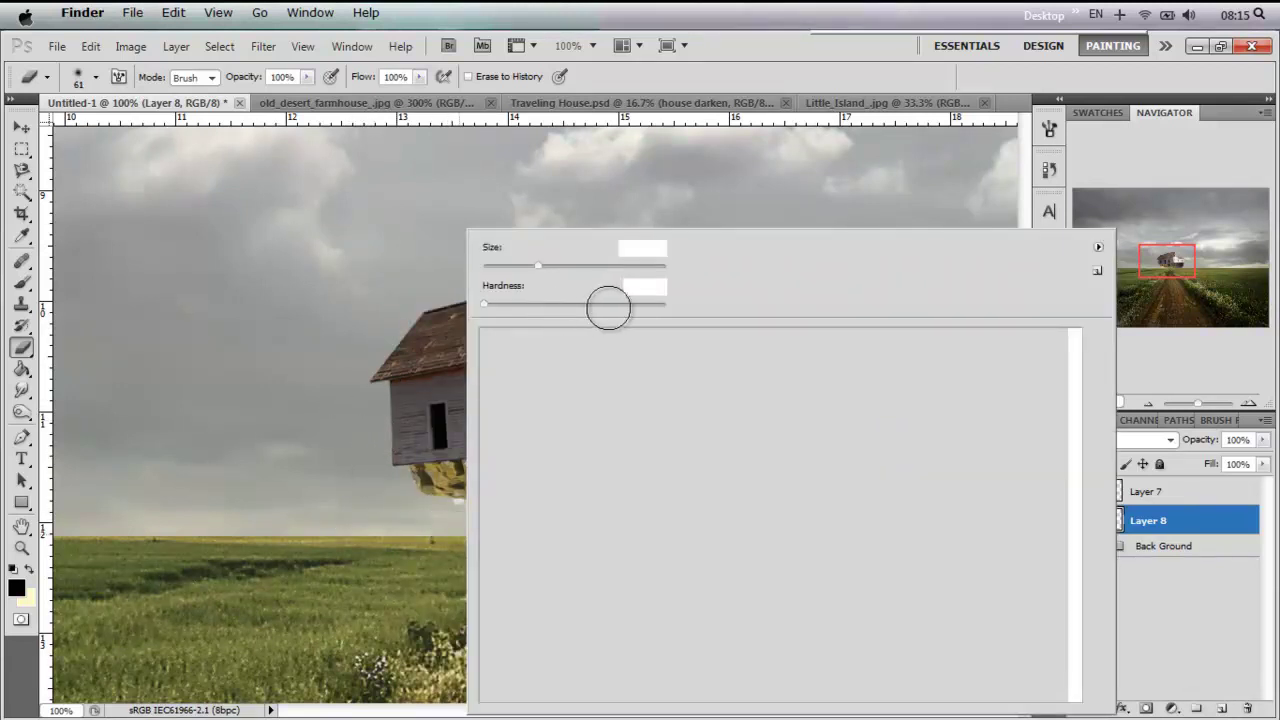
{"action": "left_click_drag", "start_coordinate": [594, 304], "coordinate": [678, 310]}
{"action": "key", "text": "Return"}
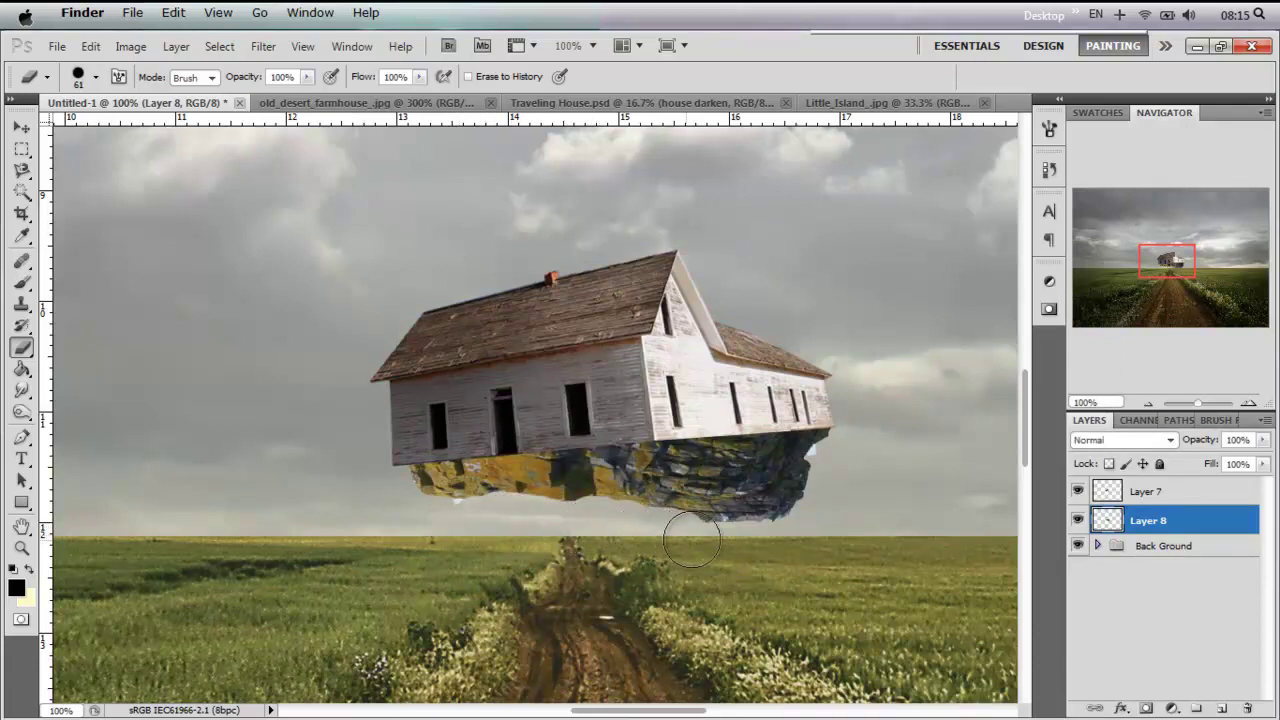
{"action": "mouse_move", "coordinate": [818, 490]}
{"action": "left_mouse_down"}
{"action": "mouse_move", "coordinate": [697, 528]}
{"action": "mouse_move", "coordinate": [808, 491]}
{"action": "mouse_move", "coordinate": [746, 517]}
{"action": "mouse_move", "coordinate": [663, 508]}
{"action": "mouse_move", "coordinate": [754, 503]}
{"action": "mouse_move", "coordinate": [654, 510]}
{"action": "left_mouse_up"}
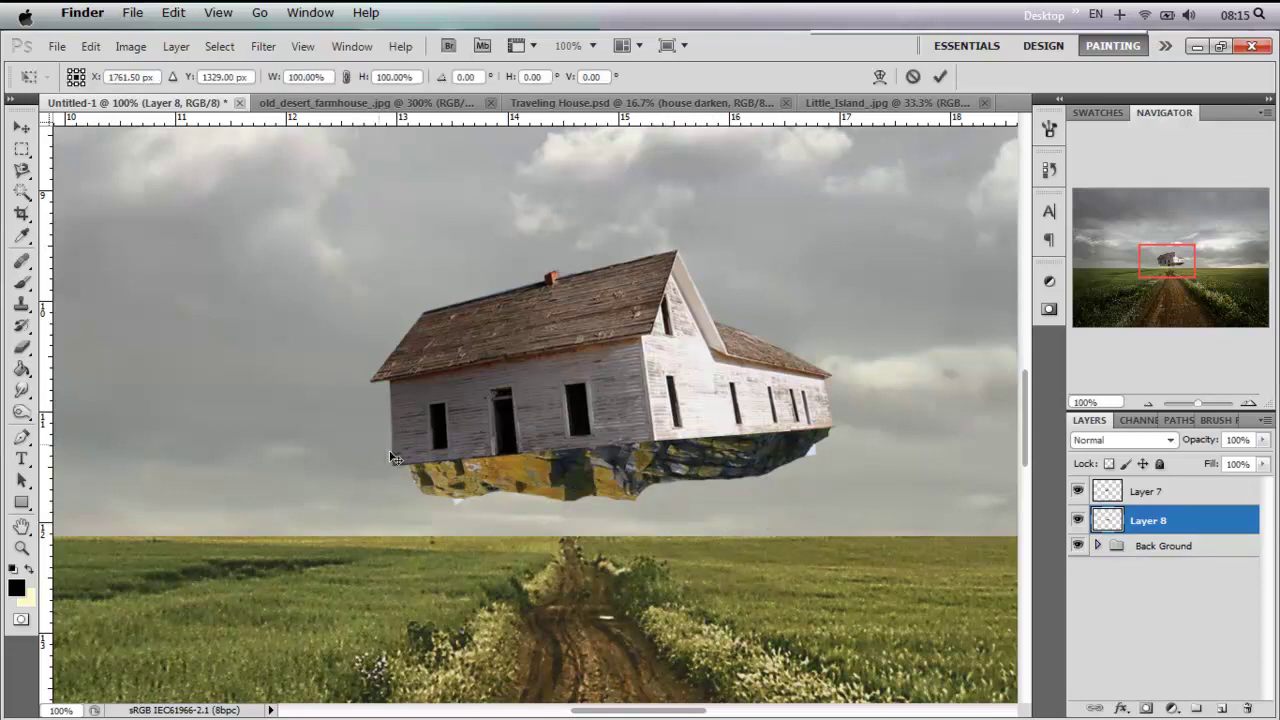
{"action": "left_click_drag", "start_coordinate": [383, 450], "coordinate": [368, 452]}
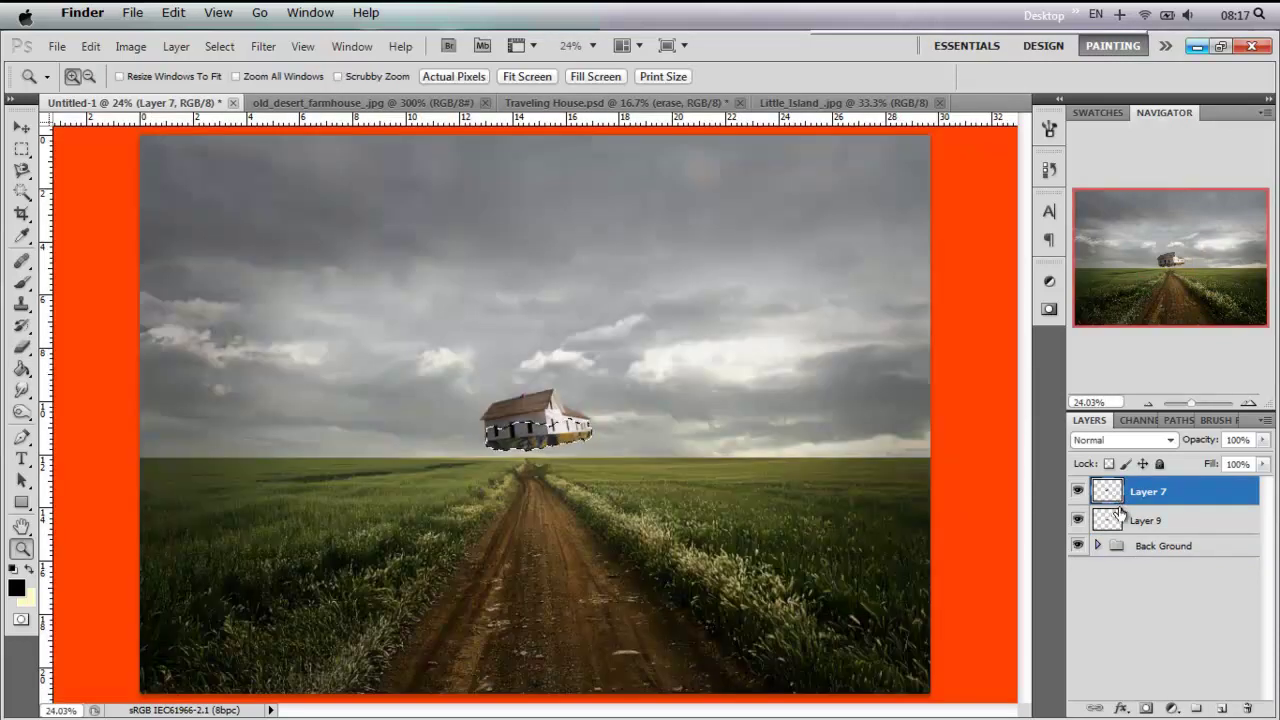
Step: Raise the house and rock layers (Layers 7 and 9) together slightly
{"action": "left_click", "coordinate": [1118, 512]}
{"action": "left_click", "coordinate": [1148, 491], "text": "shift"}
{"action": "left_click_drag", "start_coordinate": [528, 442], "coordinate": [526, 415]}
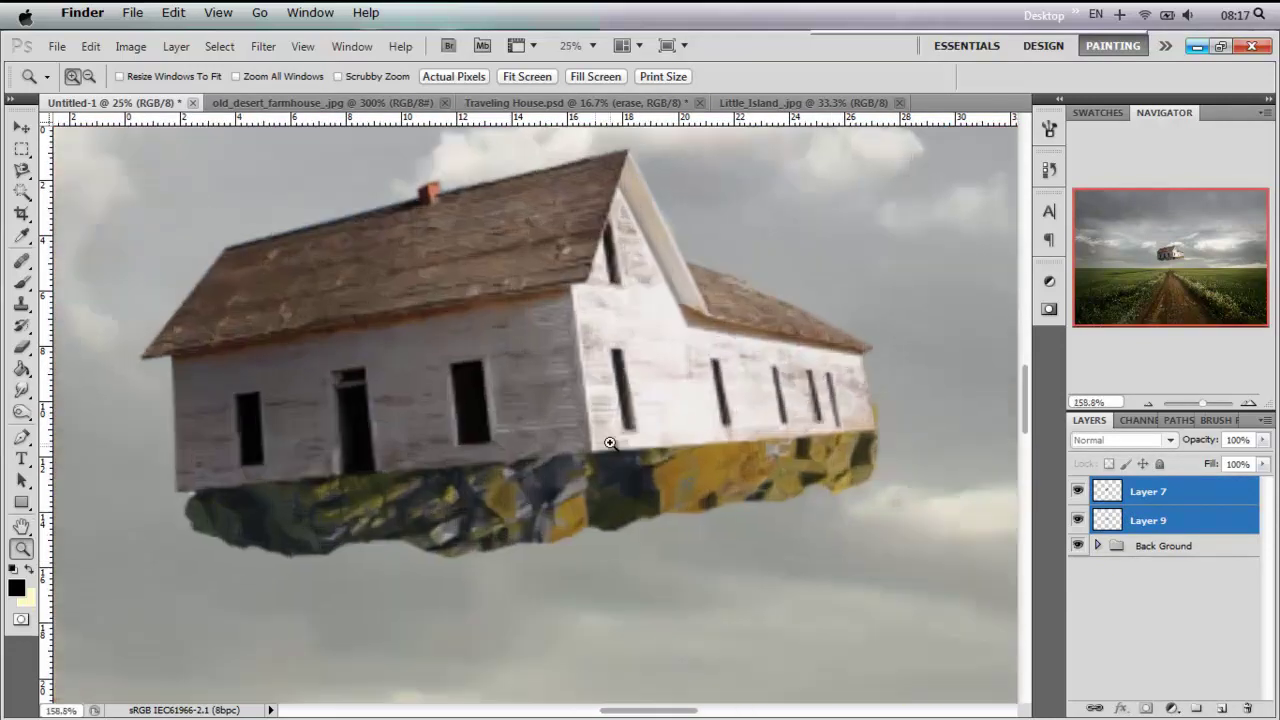
{"action": "left_click_drag", "start_coordinate": [509, 415], "coordinate": [614, 446]}
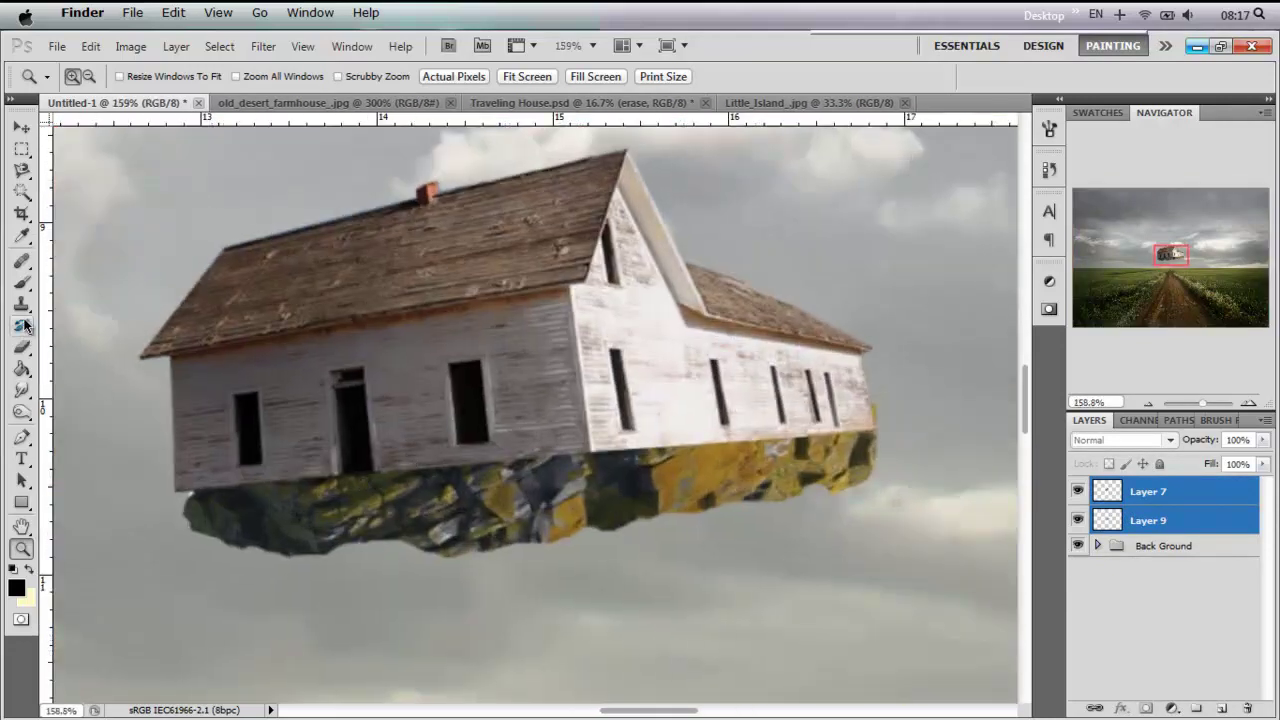
Step: Darken the rock's underside with the Burn tool set to Midtones
{"action": "key", "text": "b"}
{"action": "left_click", "coordinate": [22, 406]}
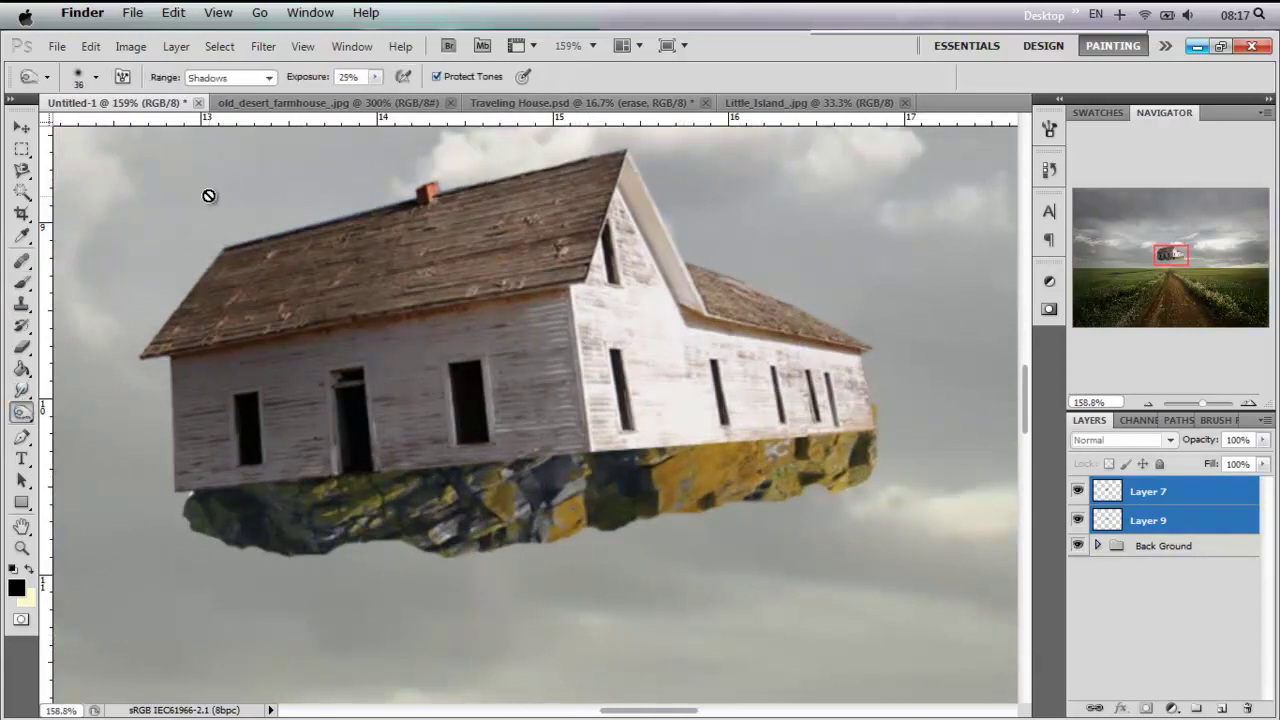
{"action": "left_click", "coordinate": [268, 77]}
{"action": "left_click", "coordinate": [222, 104]}
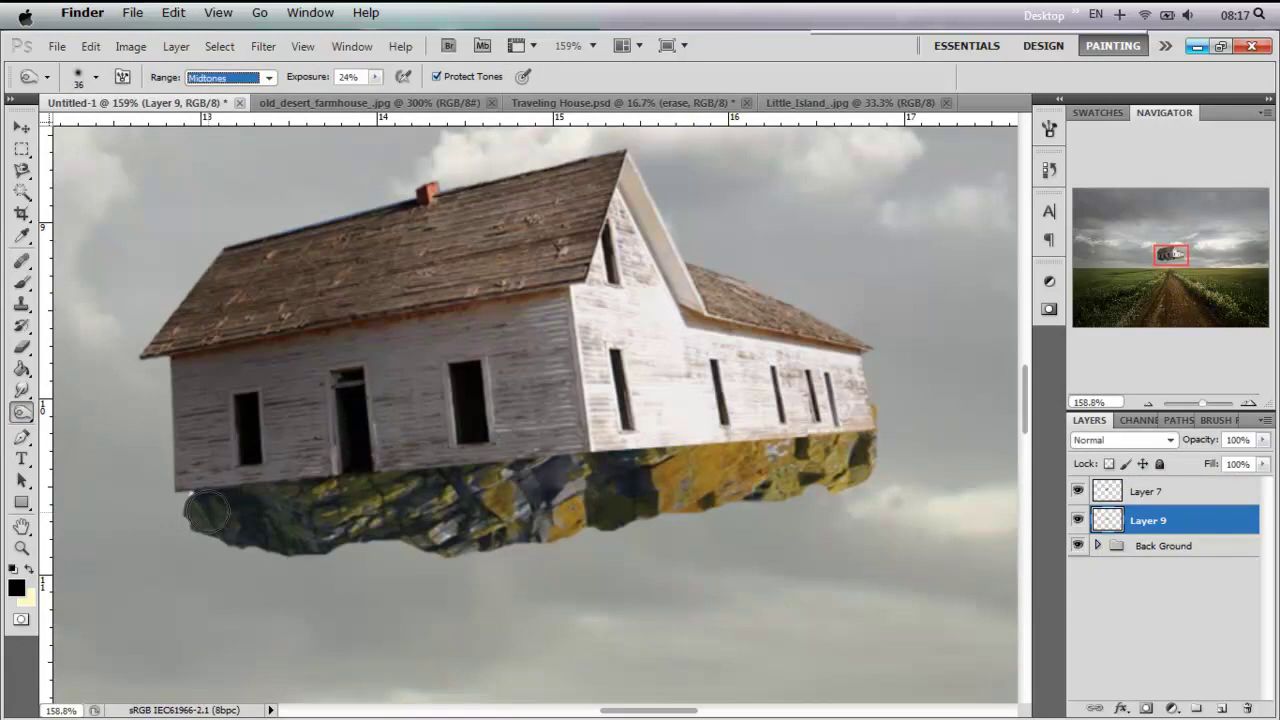
{"action": "right_click", "coordinate": [204, 512]}
{"action": "left_click", "coordinate": [186, 514]}
{"action": "mouse_move", "coordinate": [212, 522]}
{"action": "left_mouse_down"}
{"action": "mouse_move", "coordinate": [872, 450]}
{"action": "mouse_move", "coordinate": [358, 480]}
{"action": "left_mouse_up"}
{"action": "left_click_drag", "start_coordinate": [871, 447], "coordinate": [505, 510]}
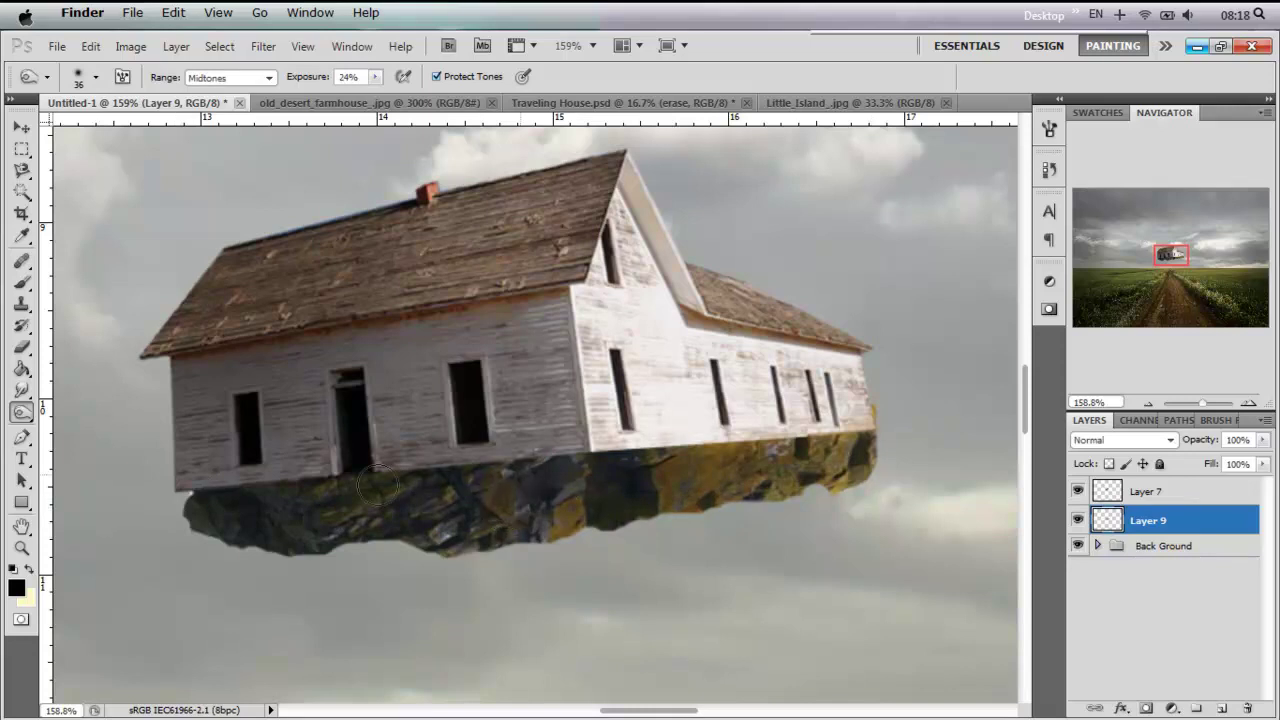
{"action": "left_click_drag", "start_coordinate": [940, 442], "coordinate": [226, 498]}
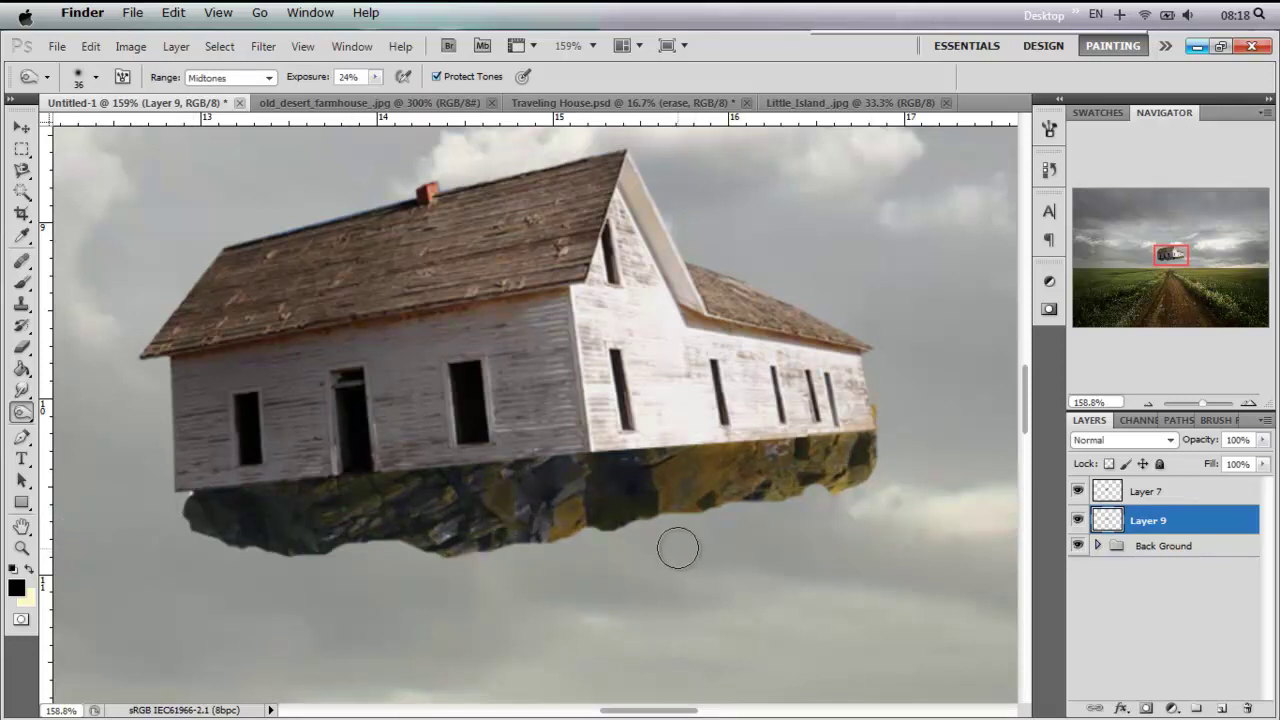
Step: Nudge the rock a few pixels right and down, then fit the image on screen
{"action": "key", "text": "ctrl+t"}
{"action": "key", "text": "Left"}
{"action": "key", "text": "Left"}
{"action": "key", "text": "Left"}
{"action": "key", "text": "Left"}
{"action": "key", "text": "Left"}
{"action": "key", "text": "Right"}
{"action": "key", "text": "Down"}
{"action": "key", "text": "Down"}
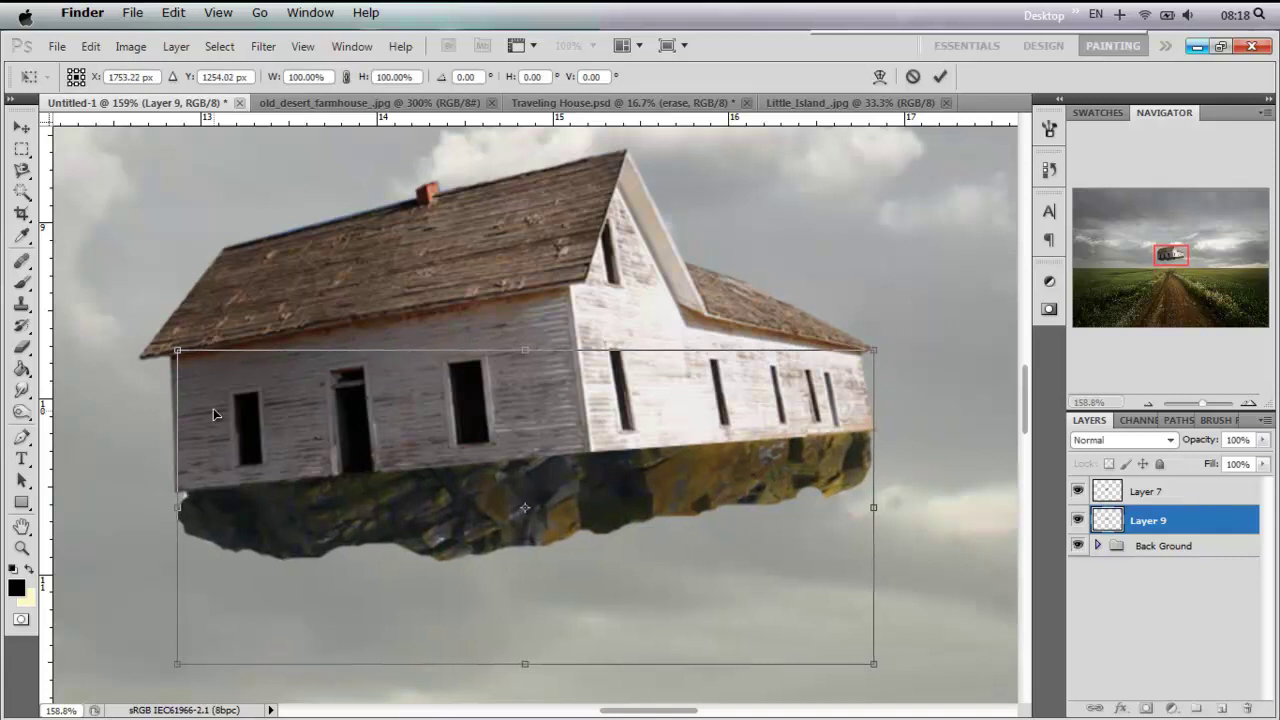
{"action": "key", "text": "Return"}
{"action": "key", "text": "z"}
{"action": "key", "text": "ctrl+minus"}
{"action": "right_click", "coordinate": [290, 507]}
{"action": "left_click", "coordinate": [290, 507]}
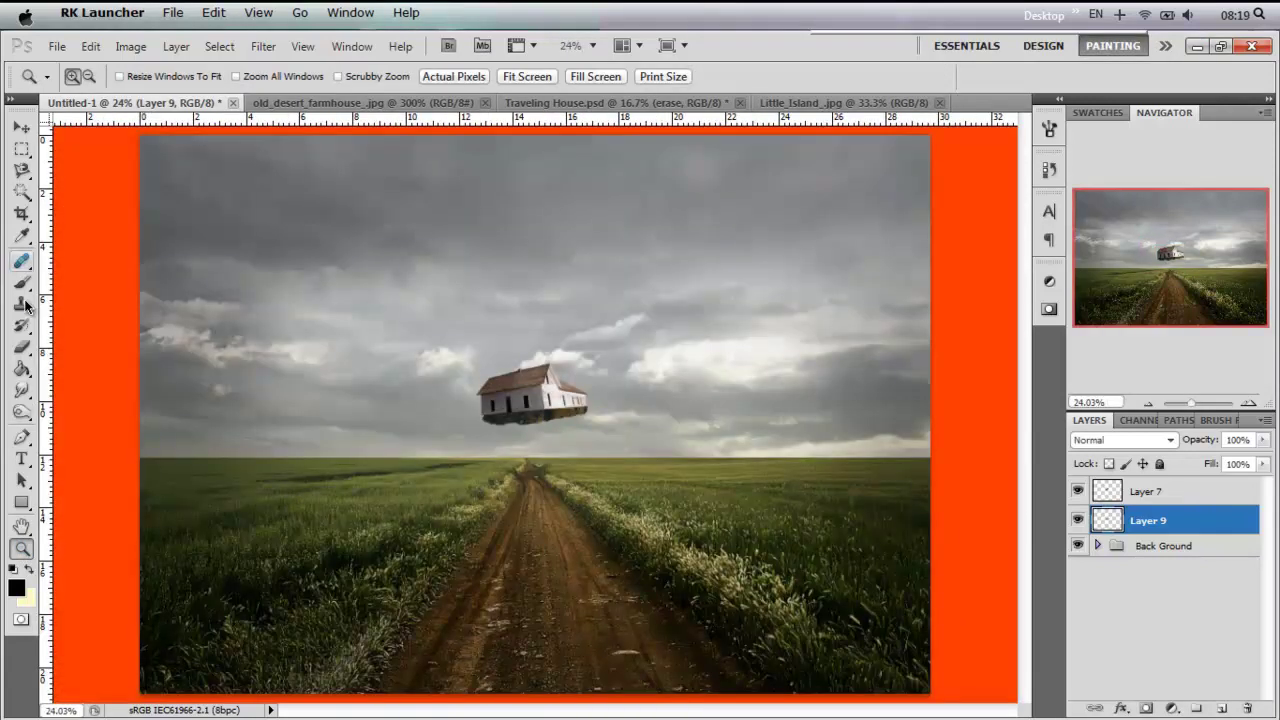
Step: Load the Winter_SnowFlake brush set into the Brush Preset picker
{"action": "key", "text": "b"}
{"action": "right_click", "coordinate": [467, 388]}
{"action": "left_click", "coordinate": [1106, 246]}
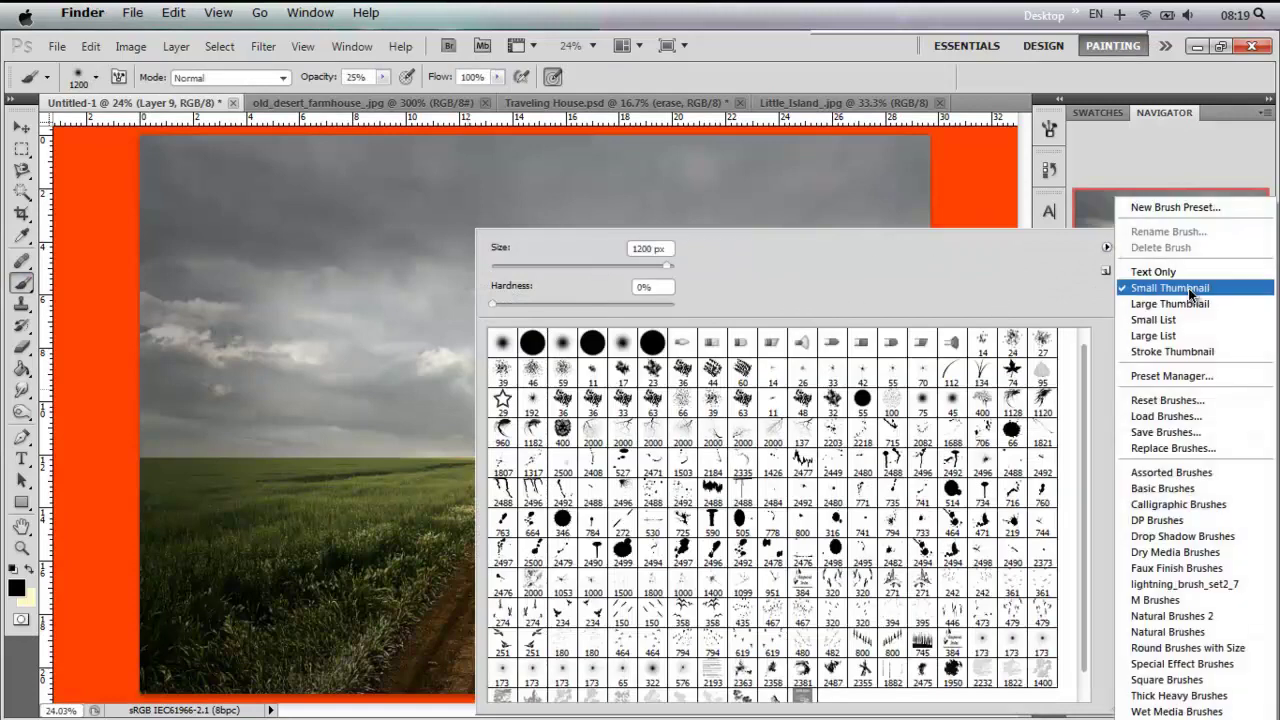
{"action": "left_click", "coordinate": [1220, 415]}
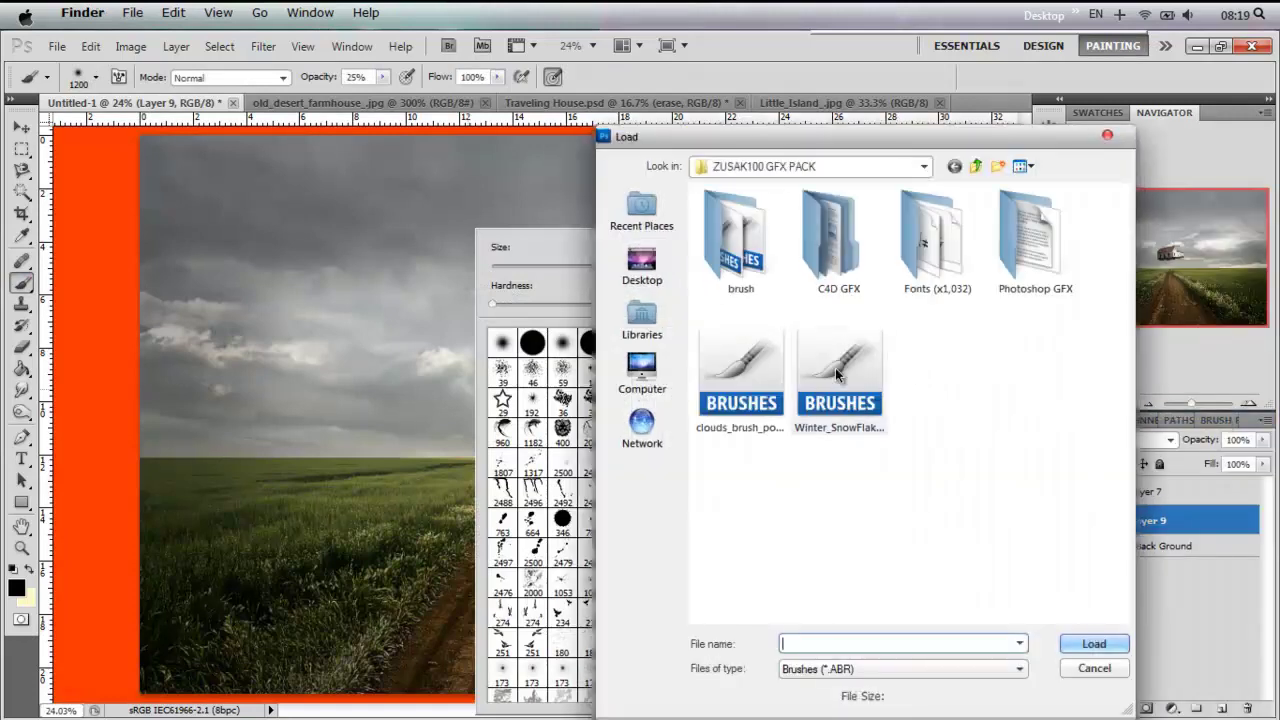
{"action": "left_click", "coordinate": [835, 368]}
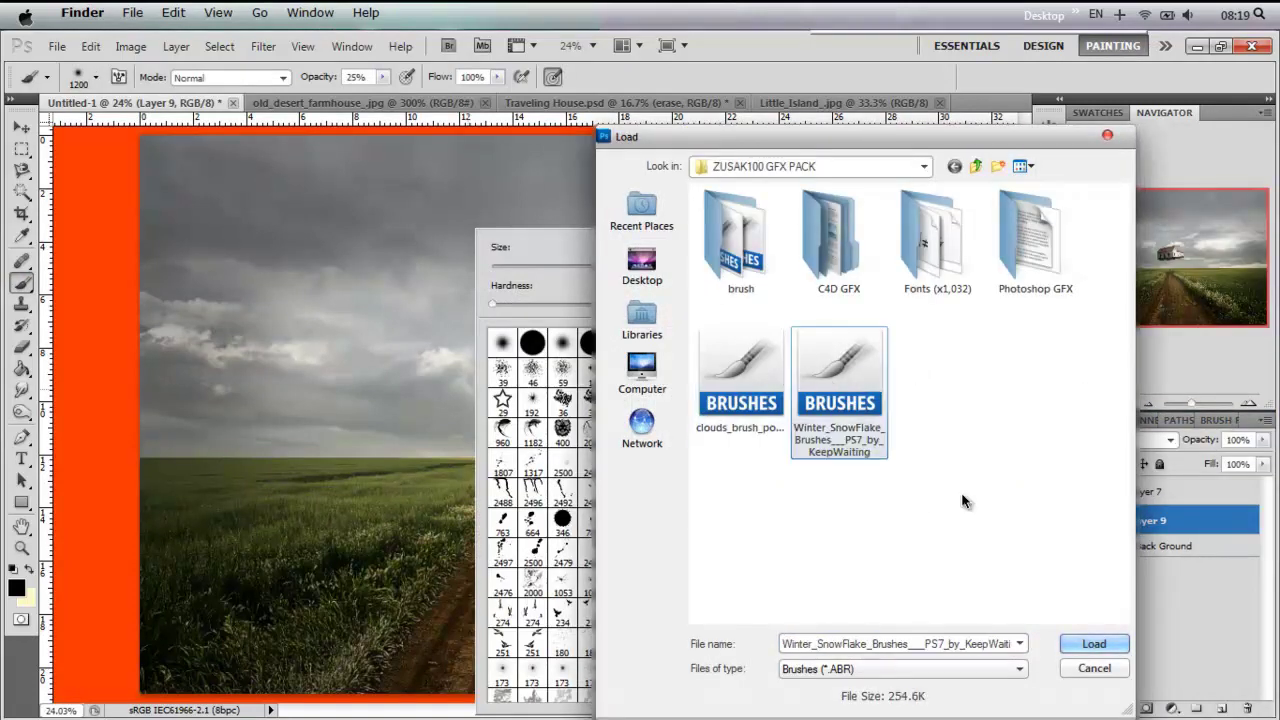
{"action": "left_click", "coordinate": [1087, 643]}
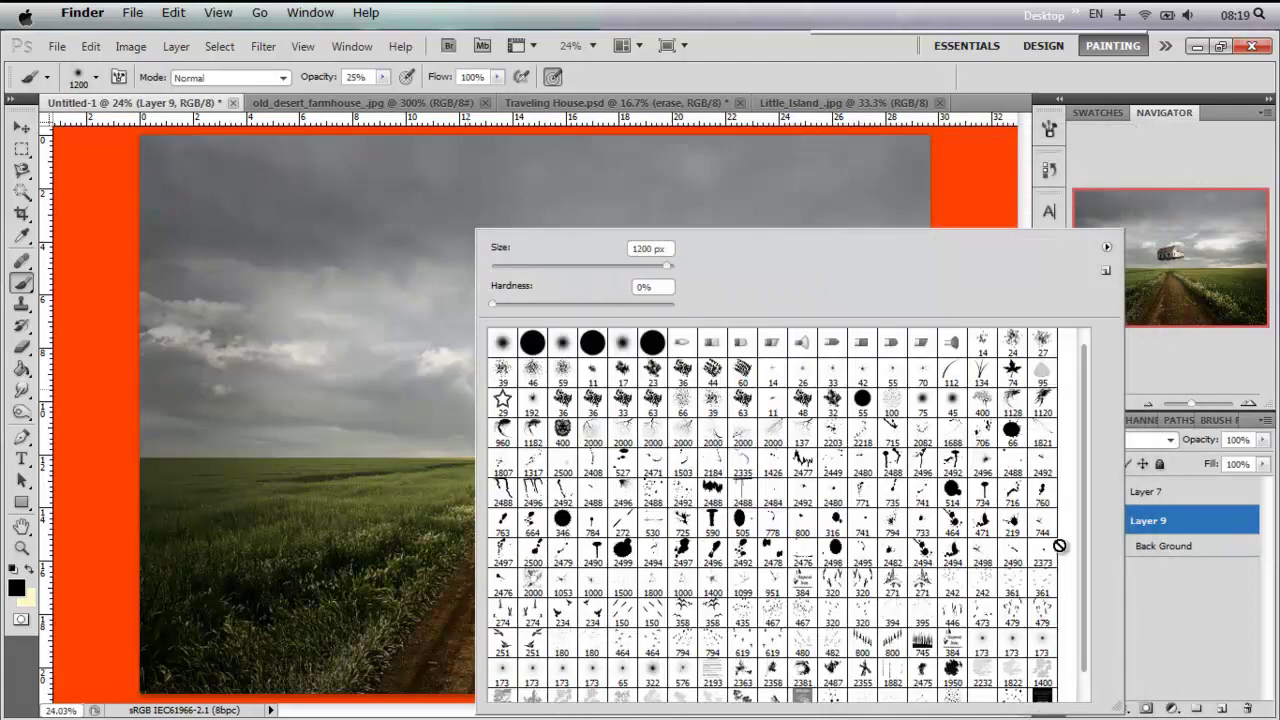
{"action": "scroll", "coordinate": [1085, 563], "scroll_direction": "down", "scroll_amount": 1}
Step: Select the 476 snowflake scatter brush from the loaded presets
{"action": "left_click", "coordinate": [1012, 684]}
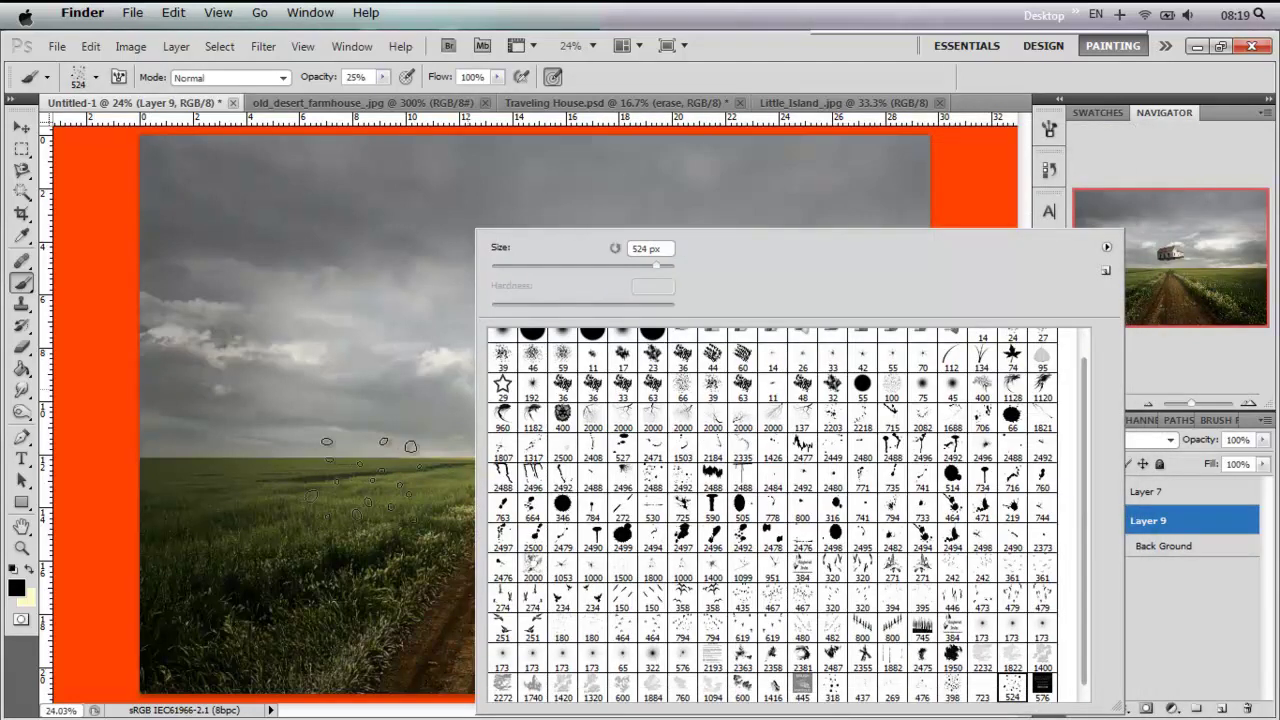
{"action": "key", "text": "period"}
{"action": "key", "text": "period"}
{"action": "key", "text": "period"}
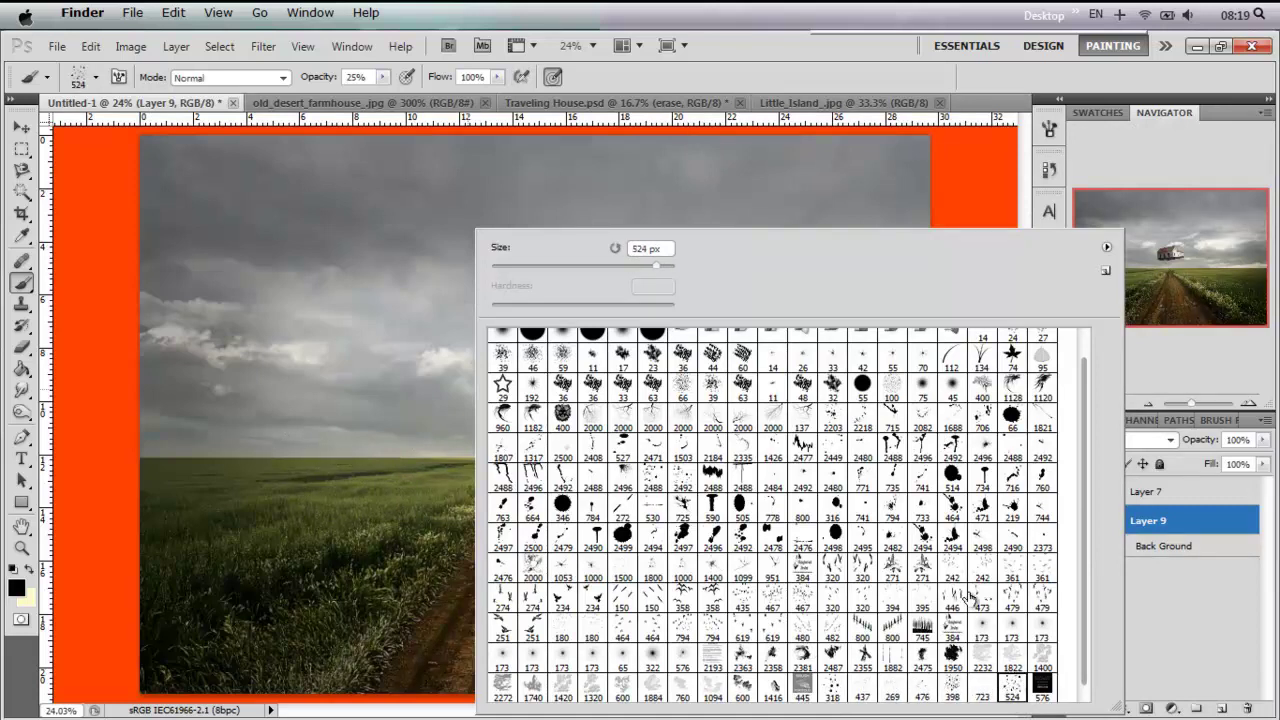
{"action": "left_click", "coordinate": [855, 688]}
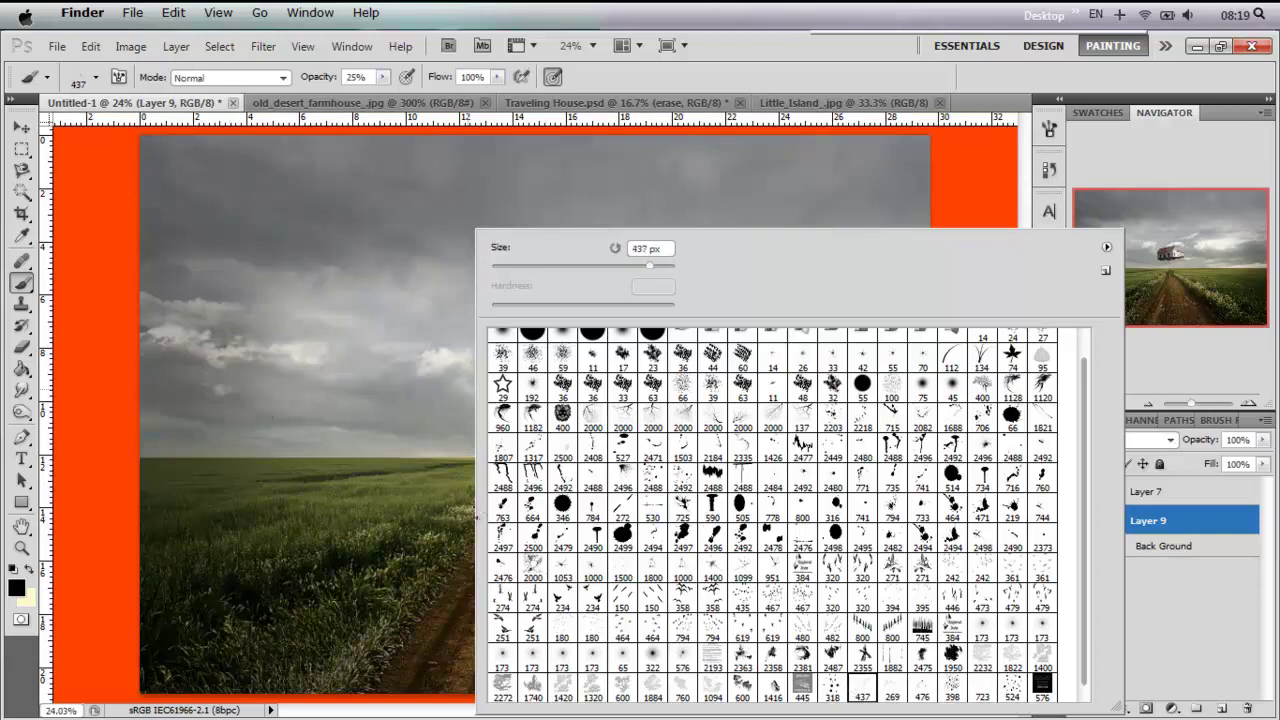
{"action": "key", "text": "period"}
{"action": "left_click", "coordinate": [918, 690]}
{"action": "left_click", "coordinate": [1203, 680]}
{"action": "left_click", "coordinate": [21, 545]}
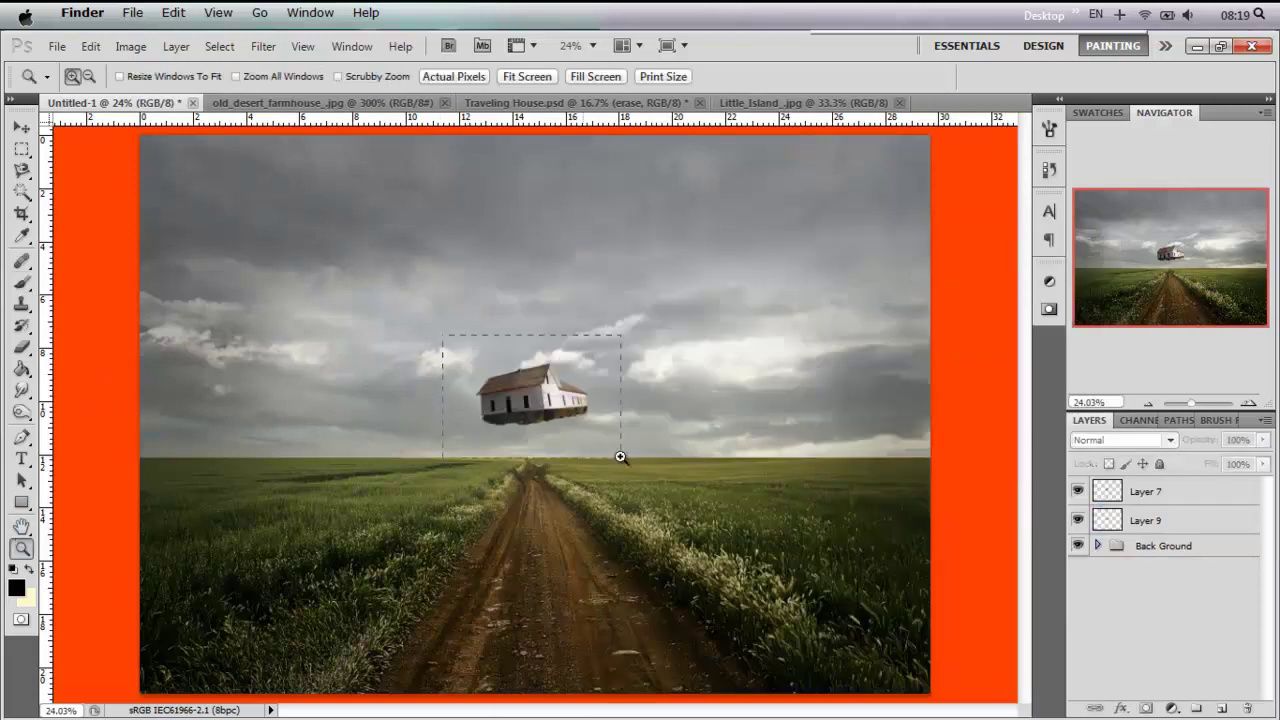
Step: Target Layer 9 with the Brush tool at size 33
{"action": "left_click_drag", "start_coordinate": [585, 455], "coordinate": [586, 456]}
{"action": "left_click", "coordinate": [1148, 520]}
{"action": "left_click", "coordinate": [21, 283]}
{"action": "right_click", "coordinate": [534, 228]}
{"action": "type", "text": "33"}
{"action": "key", "text": "Return"}
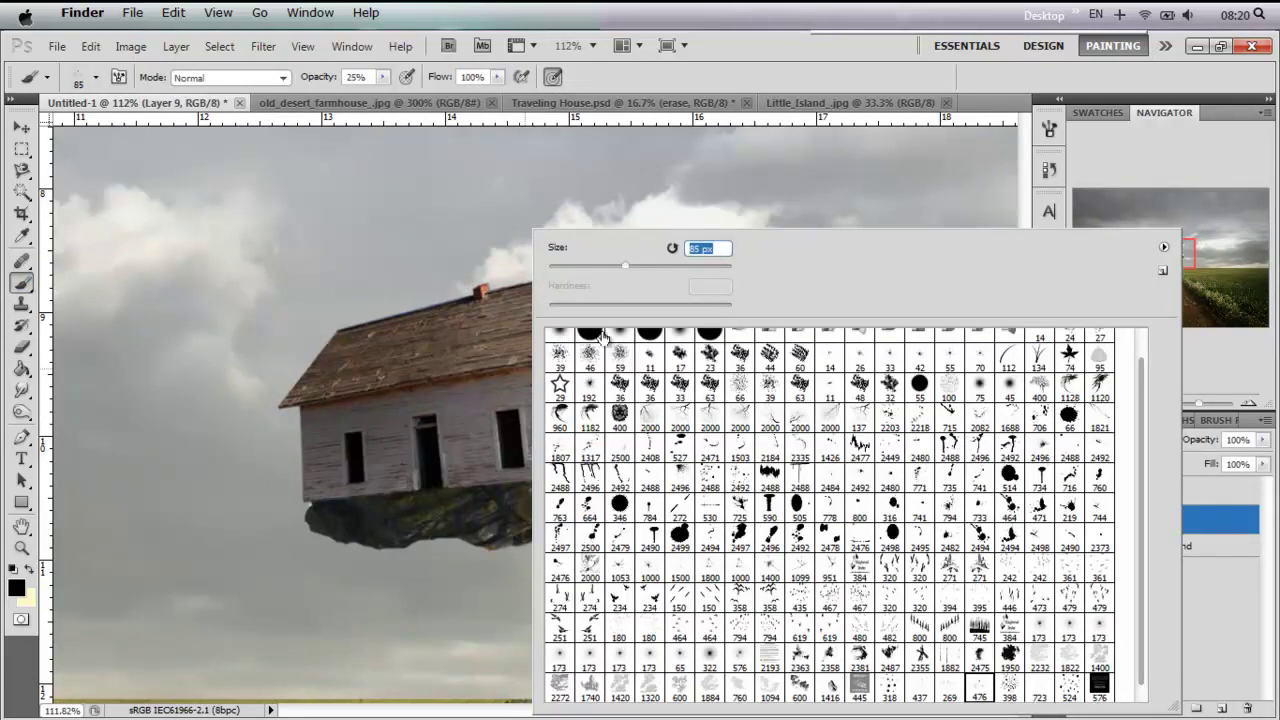
{"action": "key", "text": "Return"}
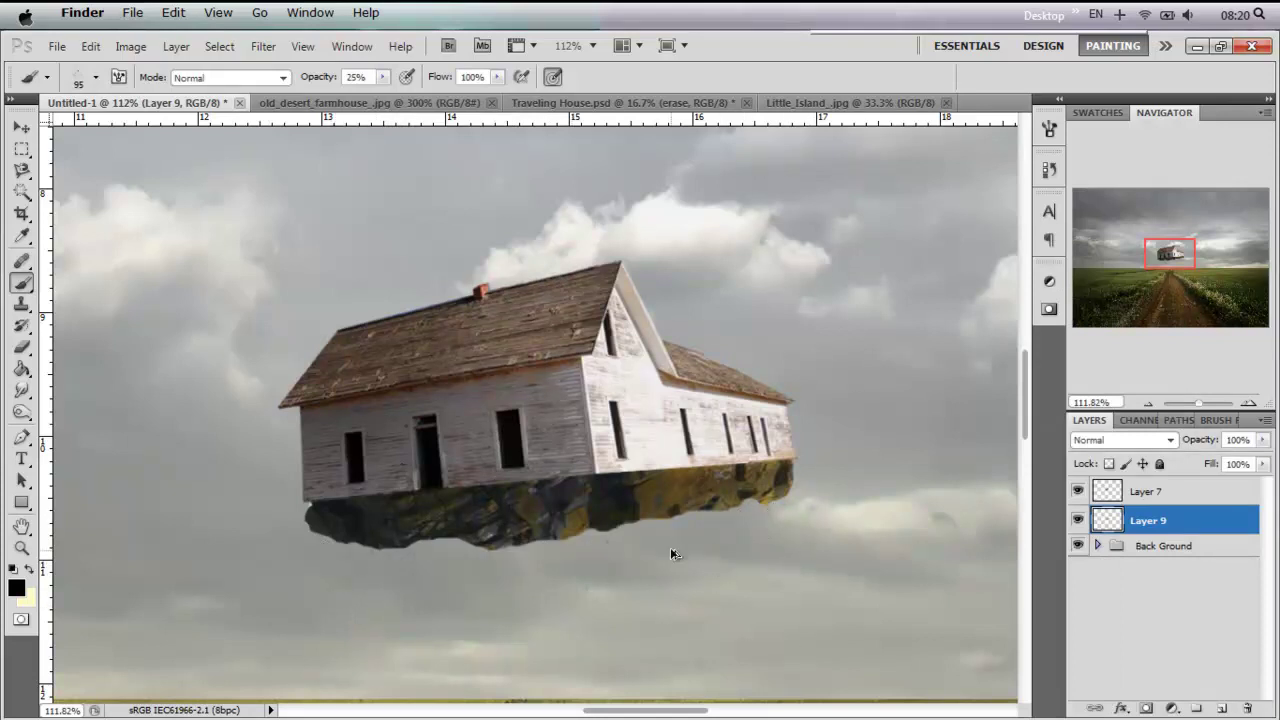
Step: Paint dark debris specks below the rock and at its right edge
{"action": "left_click_drag", "start_coordinate": [318, 77], "coordinate": [453, 88]}
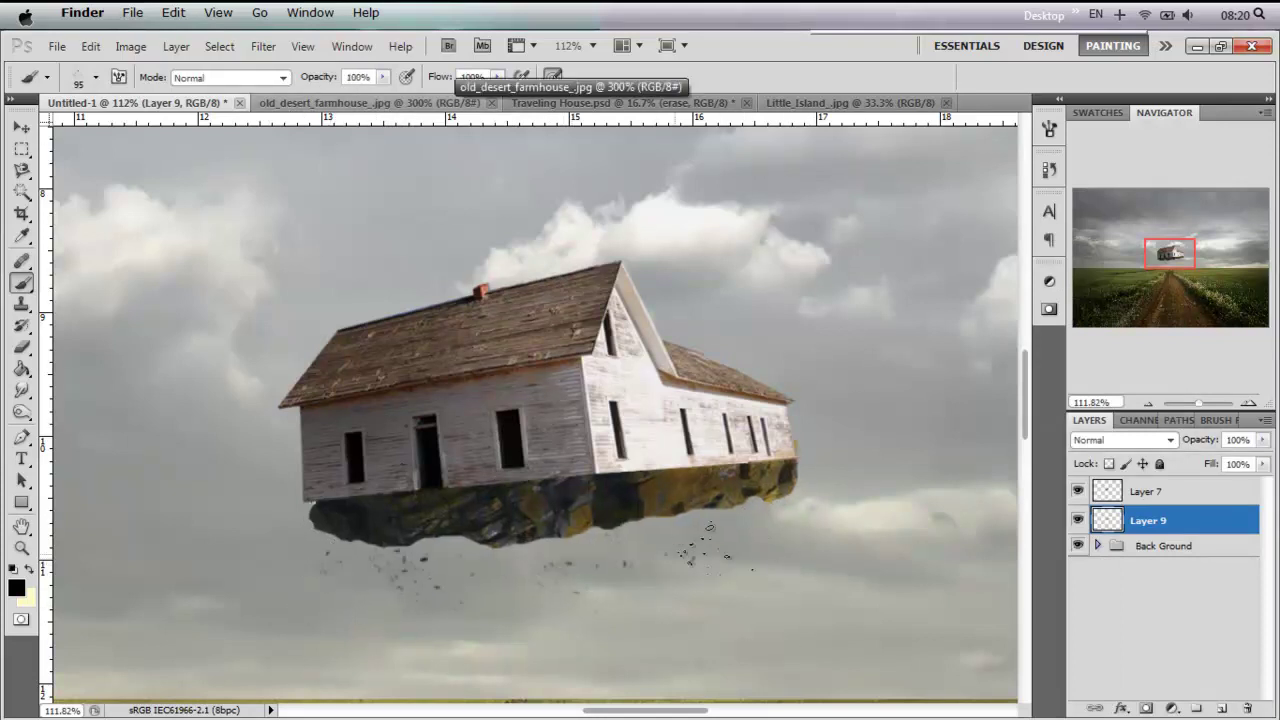
{"action": "key", "text": "ctrl+z"}
{"action": "left_click_drag", "start_coordinate": [634, 526], "coordinate": [591, 566]}
{"action": "scroll", "coordinate": [437, 552], "scroll_direction": "down", "scroll_amount": 1}
{"action": "left_click", "coordinate": [790, 482]}
Step: Zoom between actual pixels and full view to check the falling debris
{"action": "key", "text": "z"}
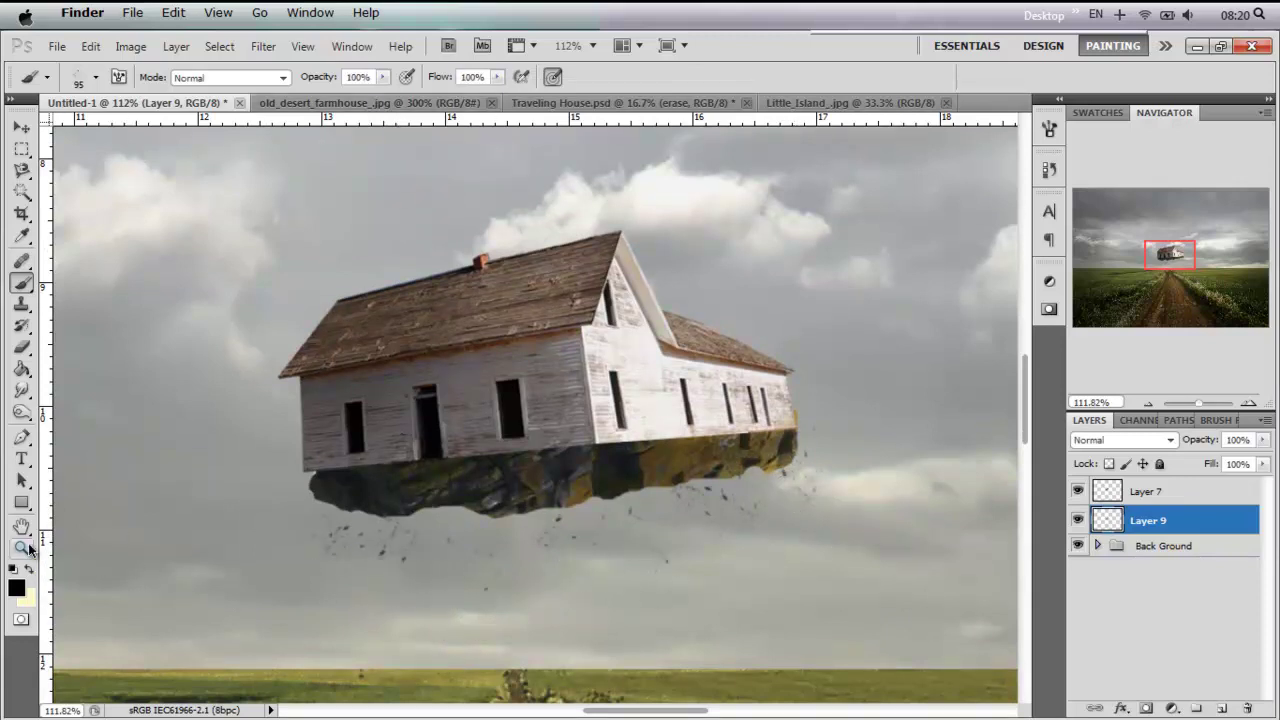
{"action": "right_click", "coordinate": [430, 545]}
{"action": "left_click", "coordinate": [470, 558]}
{"action": "left_click", "coordinate": [538, 435]}
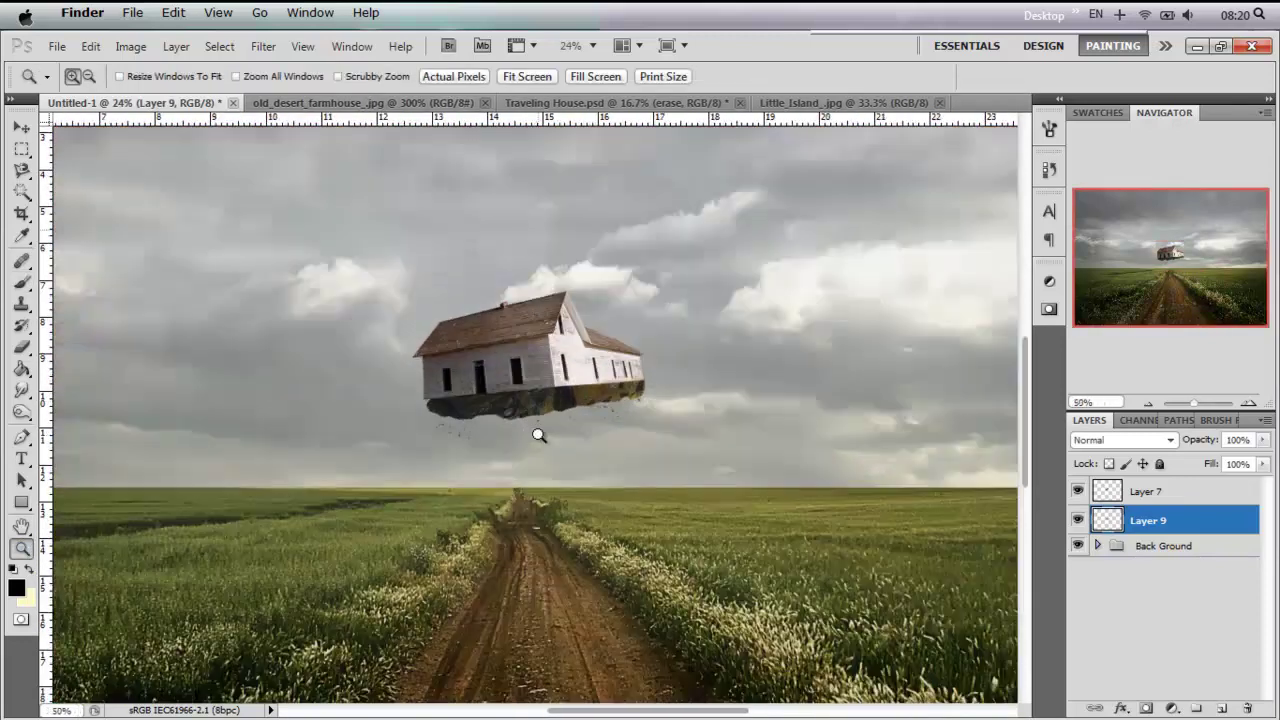
{"action": "key", "text": "b"}
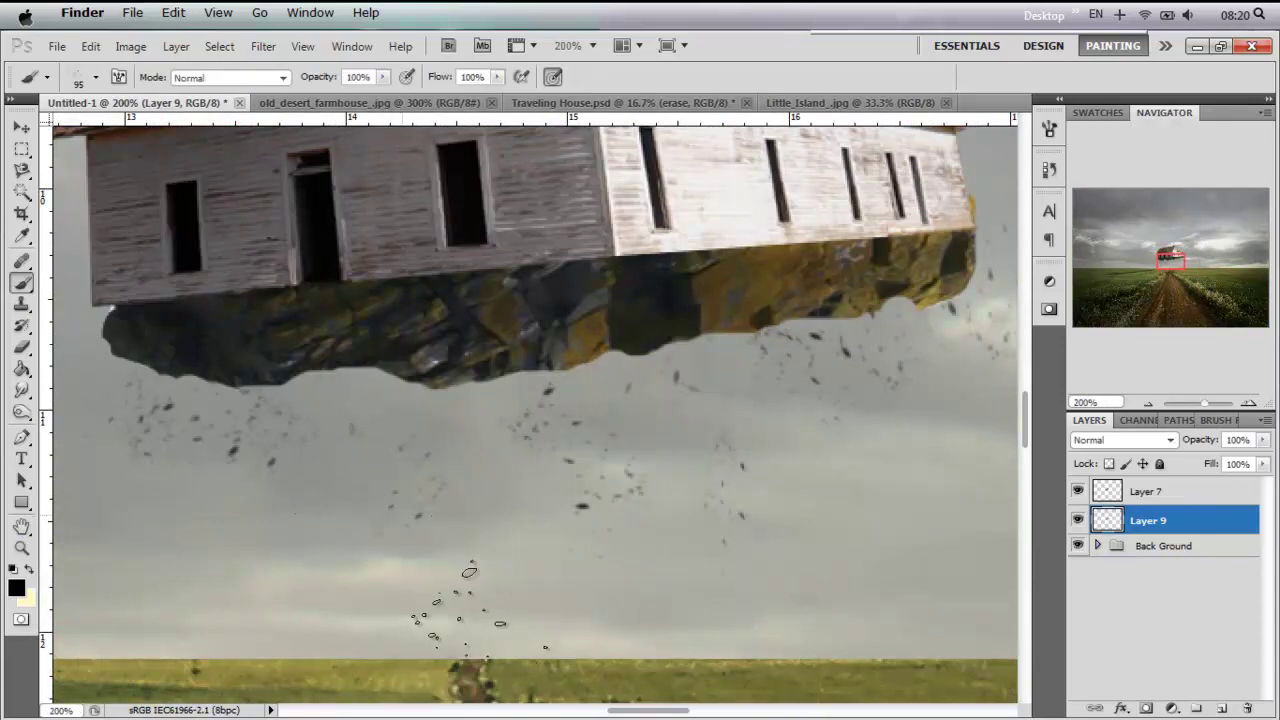
{"action": "double_click", "coordinate": [22, 547]}
{"action": "right_click", "coordinate": [366, 562]}
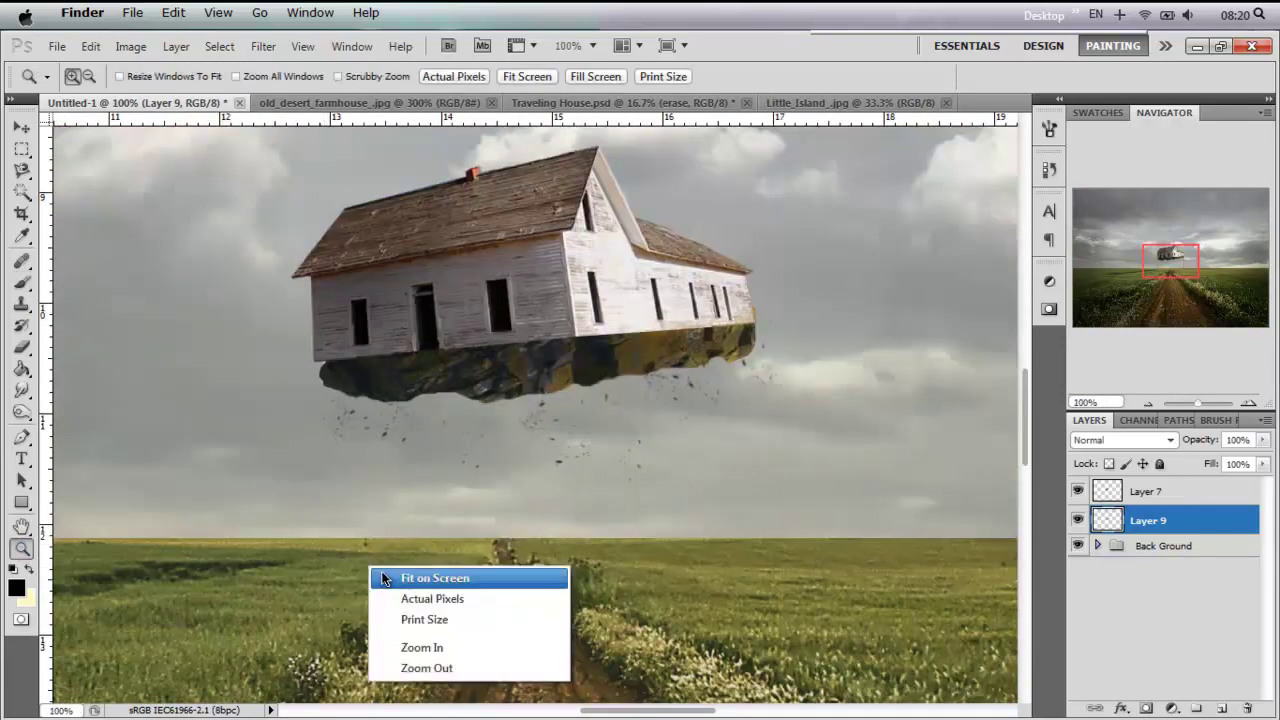
{"action": "left_click", "coordinate": [380, 571]}
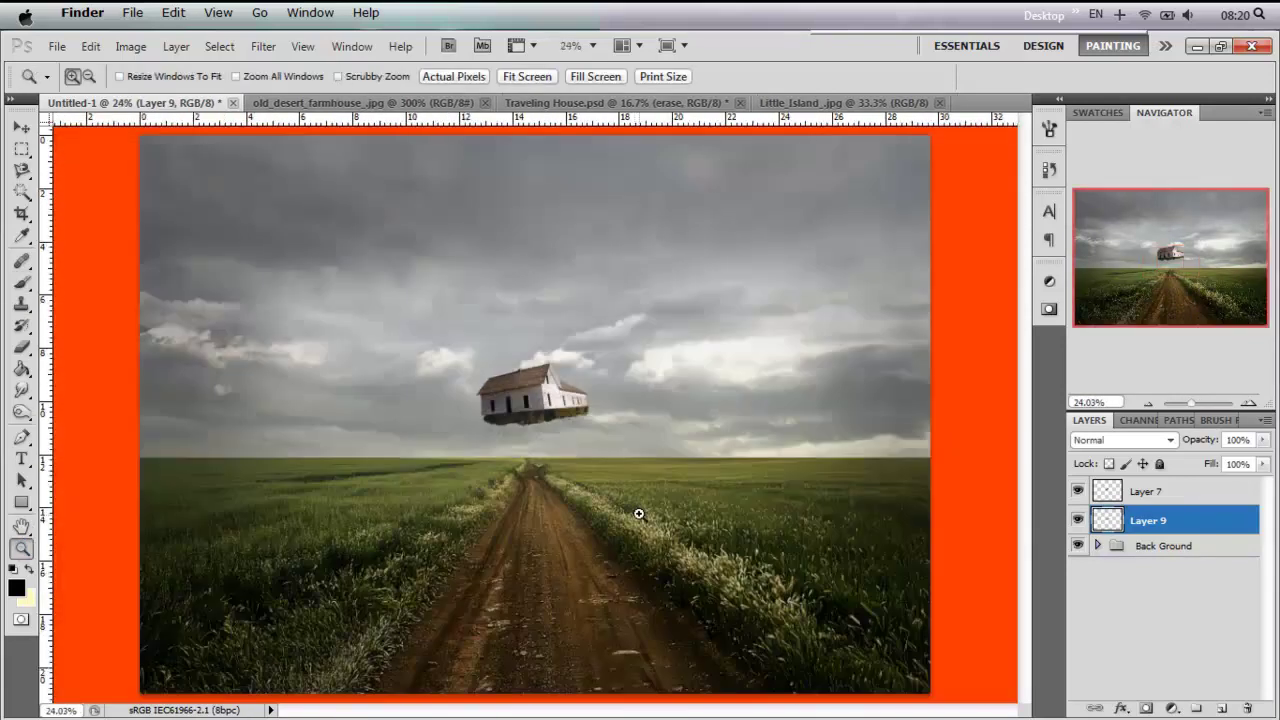
{"action": "key", "text": "ctrl+n"}
Step: Create a new 3508 × 2480 px document and close the old desert farmhouse image
{"action": "left_click", "coordinate": [548, 296]}
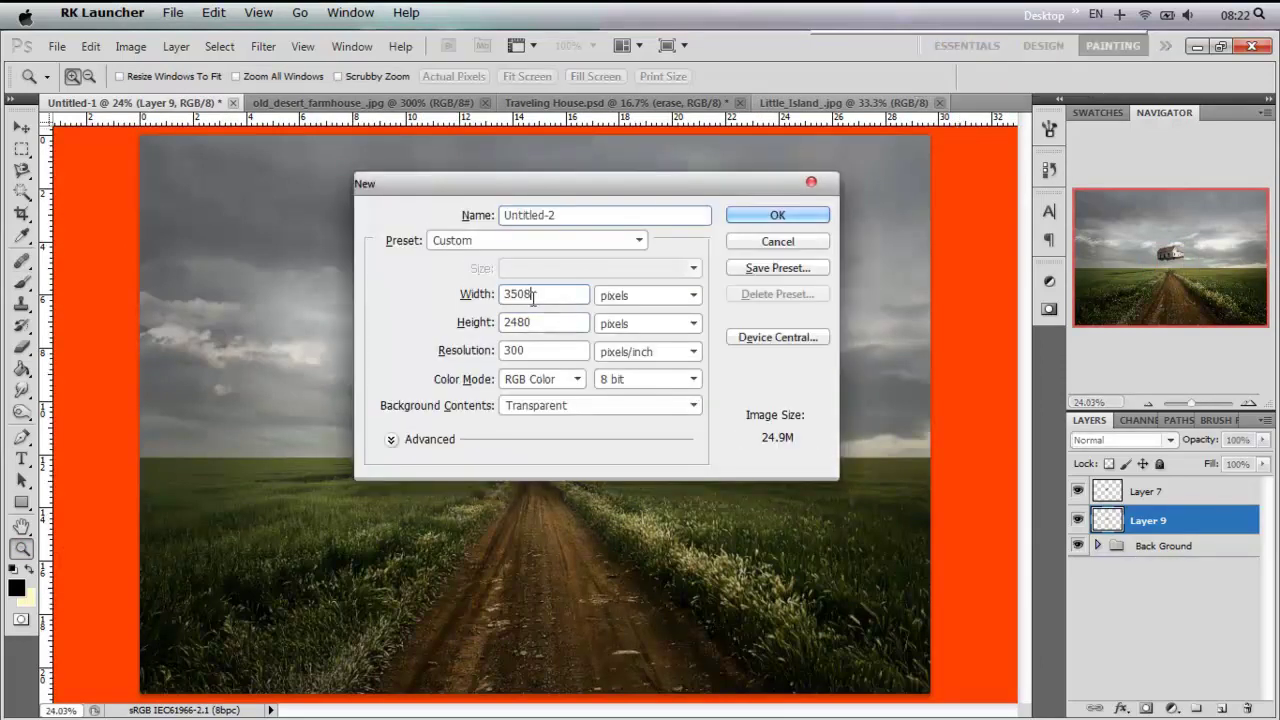
{"action": "left_click", "coordinate": [770, 215]}
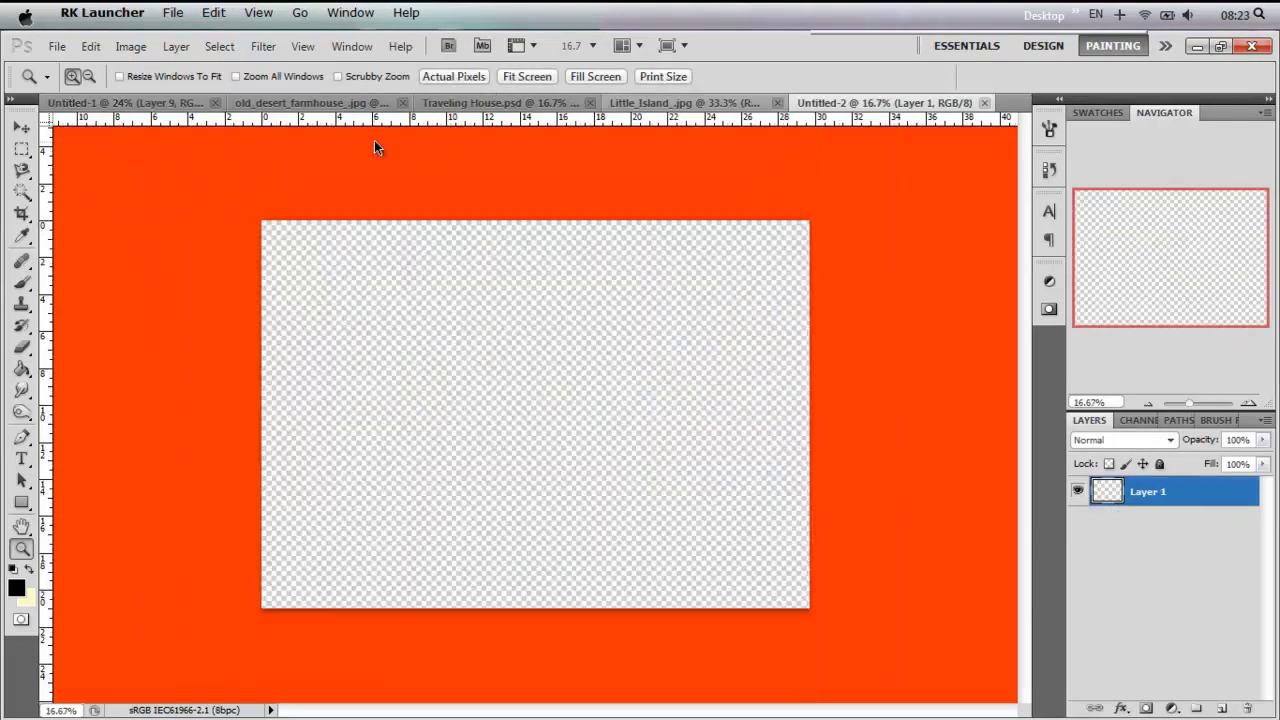
{"action": "left_click", "coordinate": [404, 105]}
{"action": "left_click", "coordinate": [455, 103]}
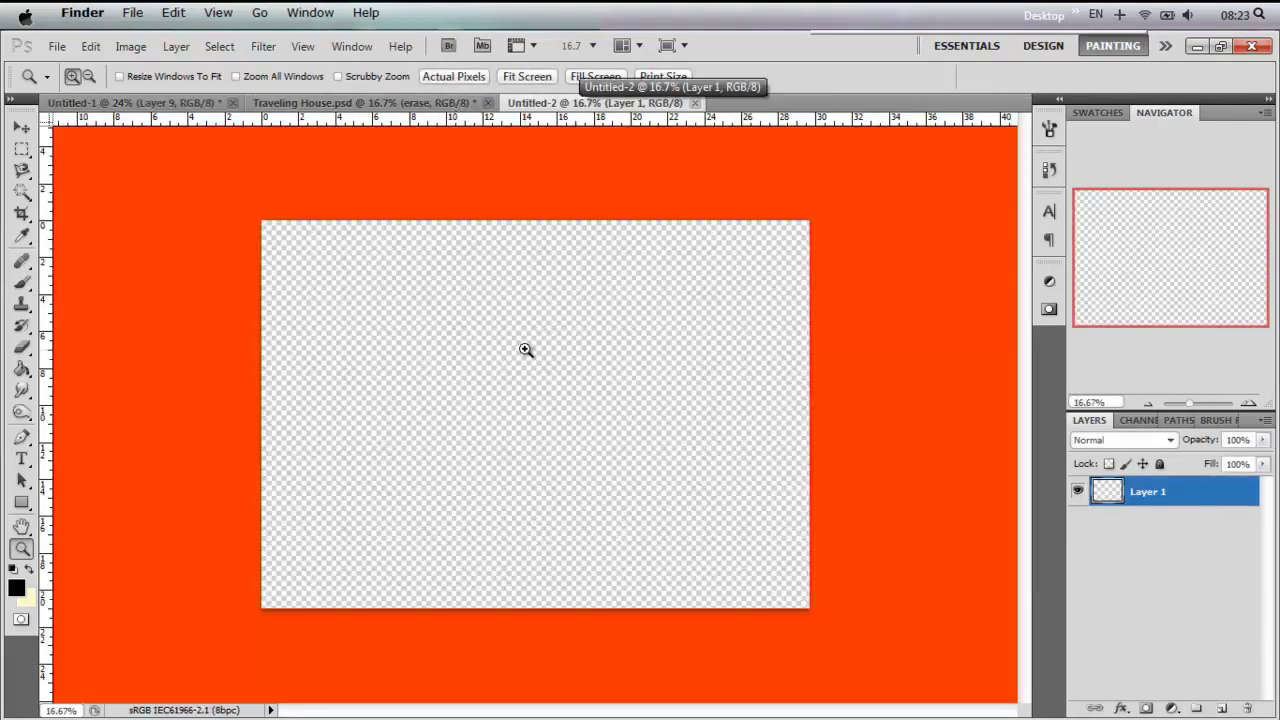
Step: Fill the new canvas with white using the Paint Bucket
{"action": "left_click", "coordinate": [30, 568]}
{"action": "left_click", "coordinate": [22, 369]}
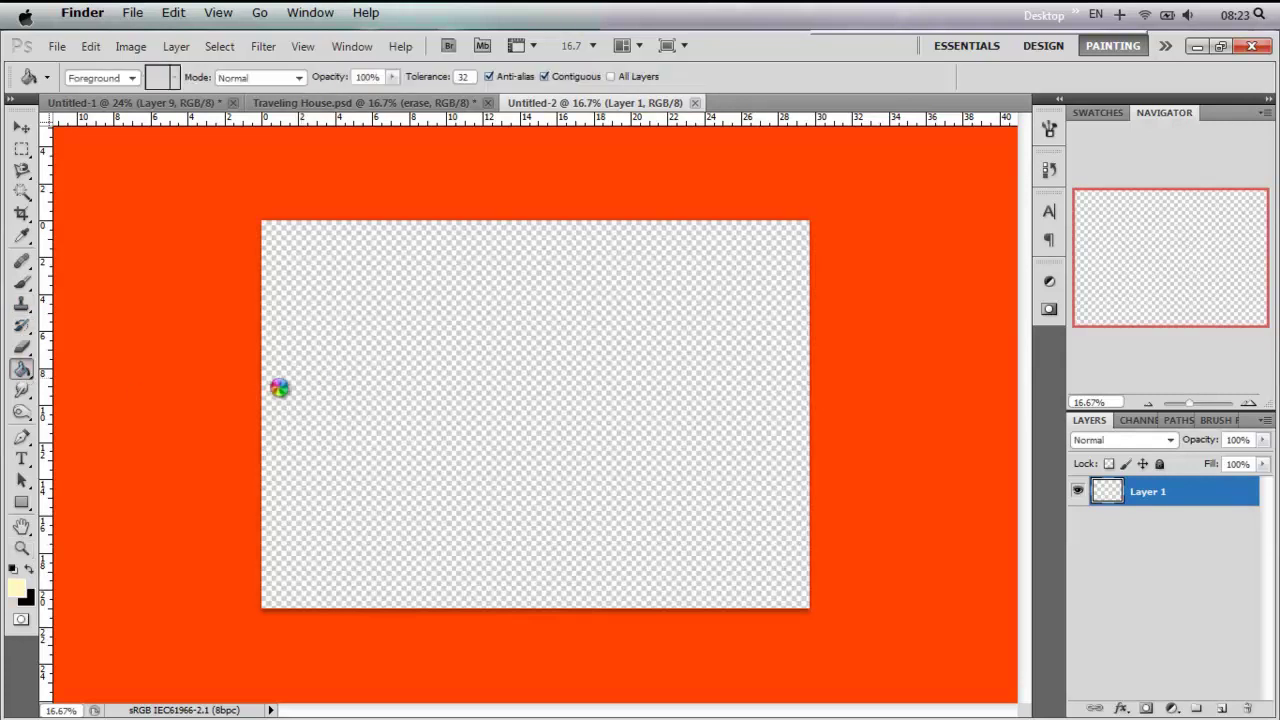
{"action": "left_click", "coordinate": [270, 382]}
{"action": "left_click", "coordinate": [12, 568]}
{"action": "left_click", "coordinate": [30, 568]}
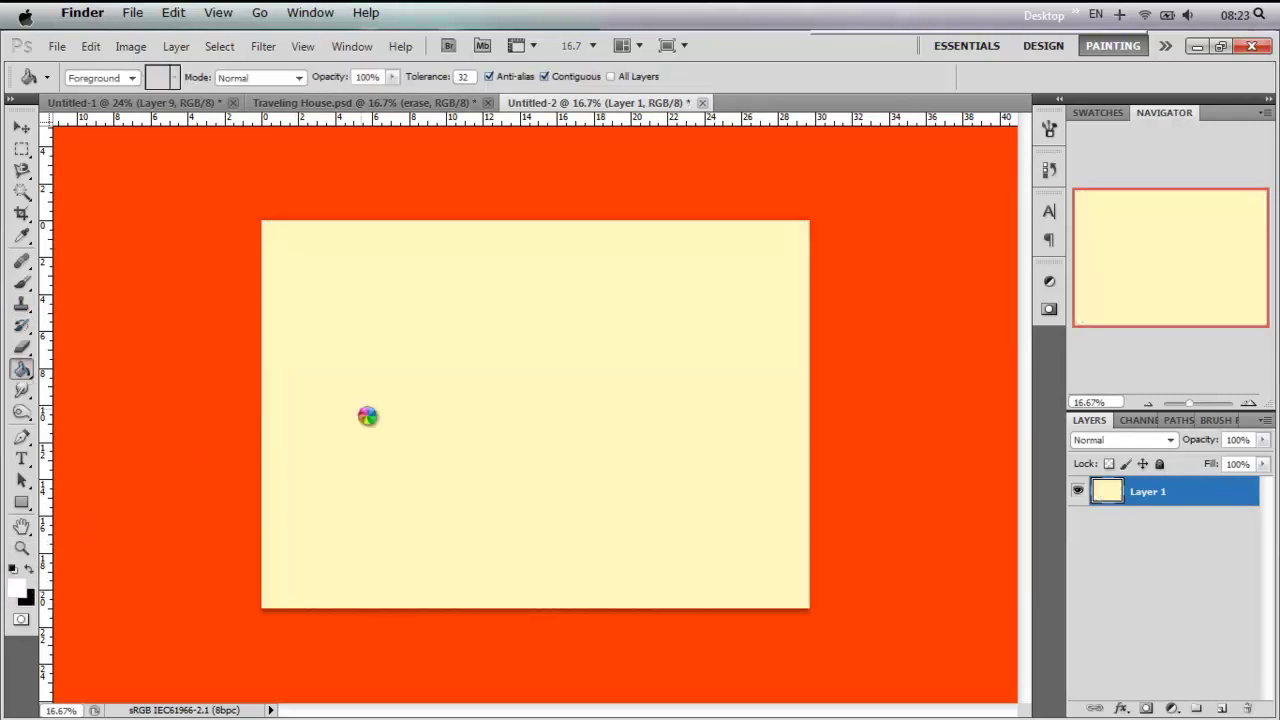
{"action": "left_click", "coordinate": [361, 414]}
{"action": "left_click", "coordinate": [260, 47]}
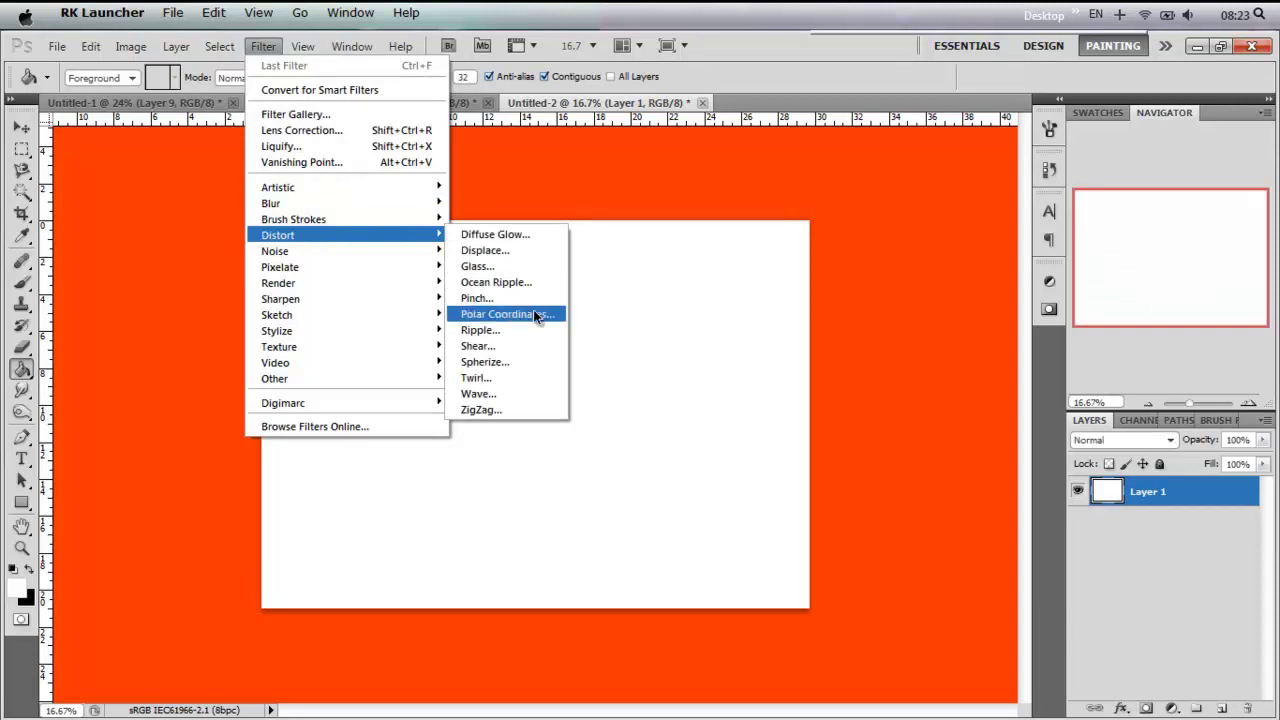
{"action": "mouse_move", "coordinate": [278, 235]}
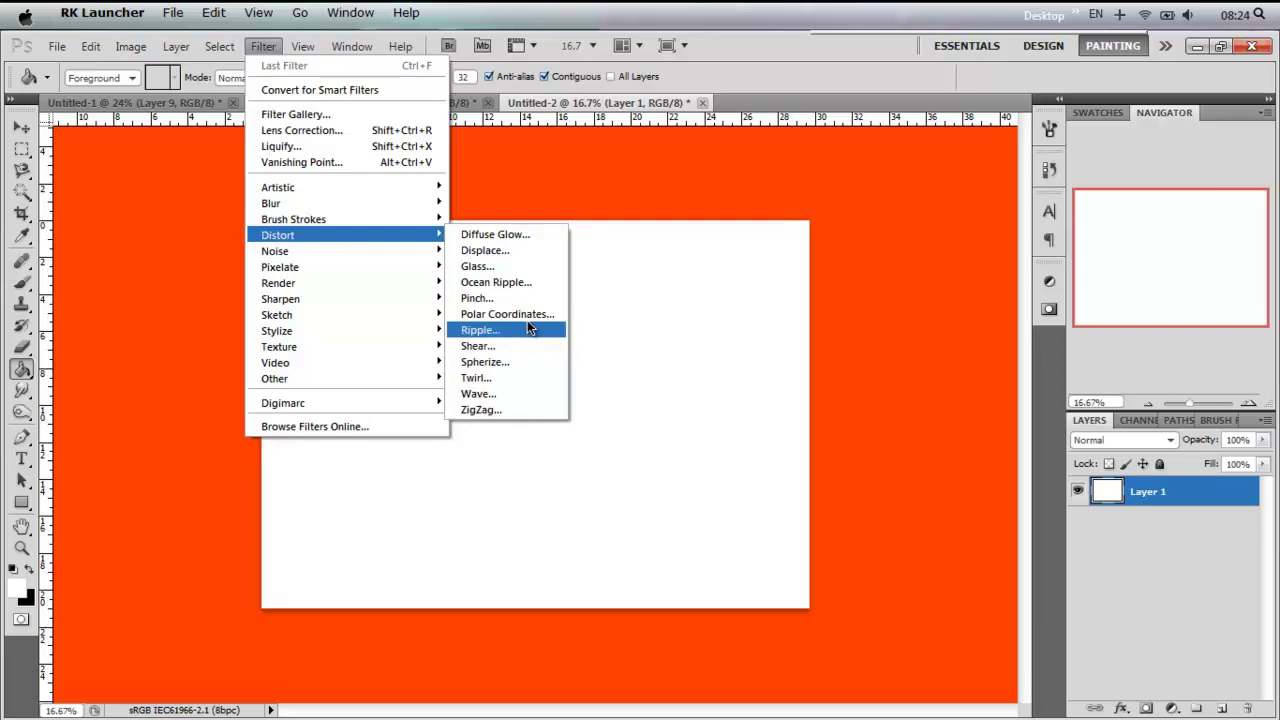
{"action": "mouse_move", "coordinate": [271, 203]}
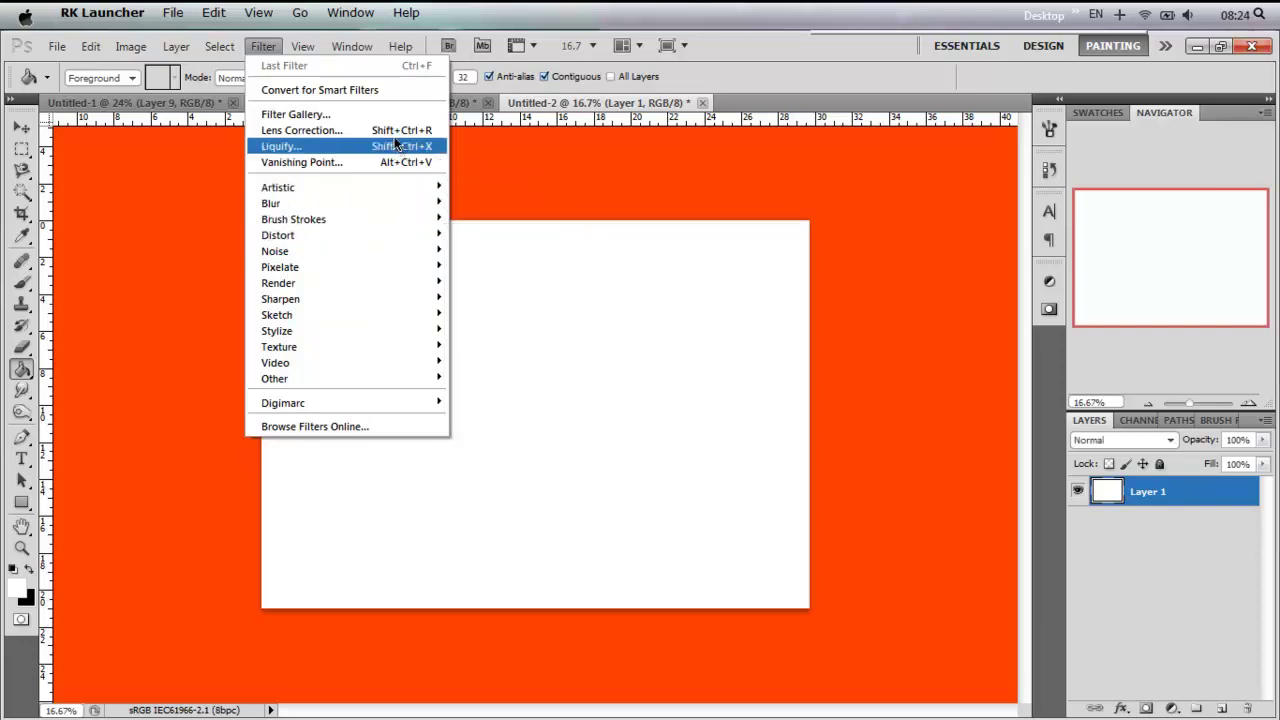
Step: Apply Lens Correction with Vignette Amount -100 to the white canvas
{"action": "left_click", "coordinate": [400, 144]}
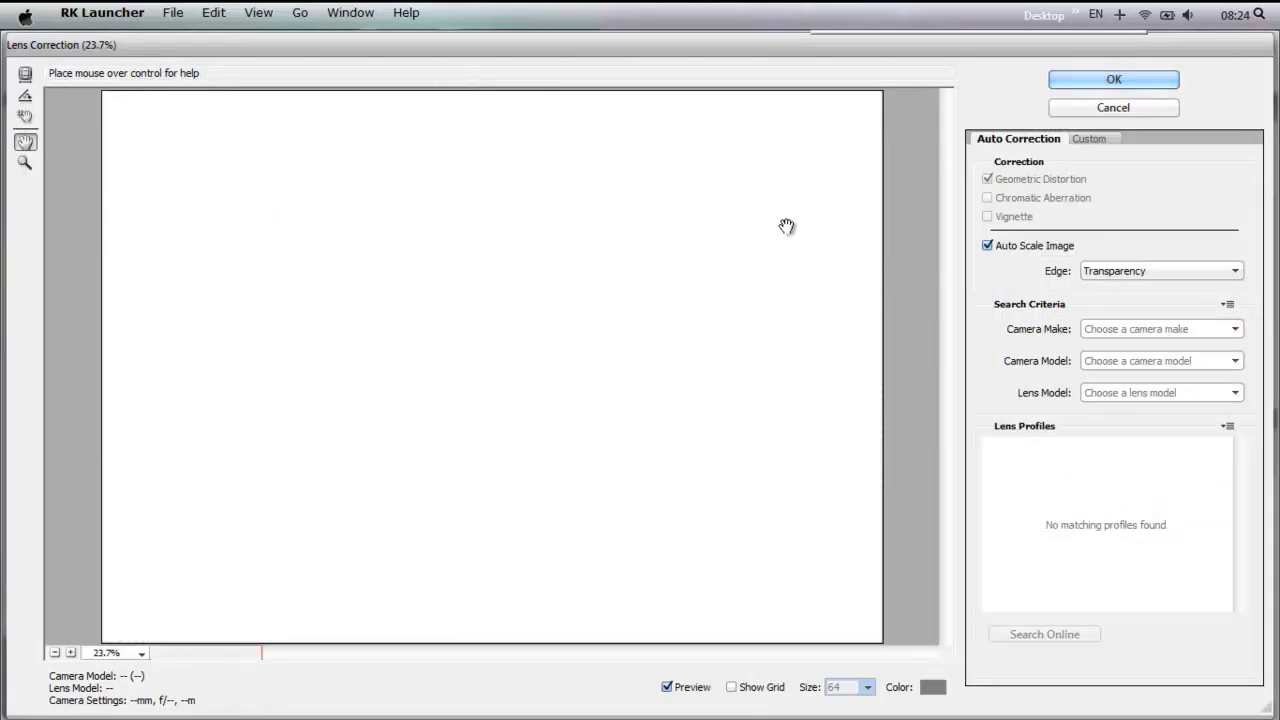
{"action": "left_click", "coordinate": [1160, 271]}
{"action": "left_click", "coordinate": [1120, 300]}
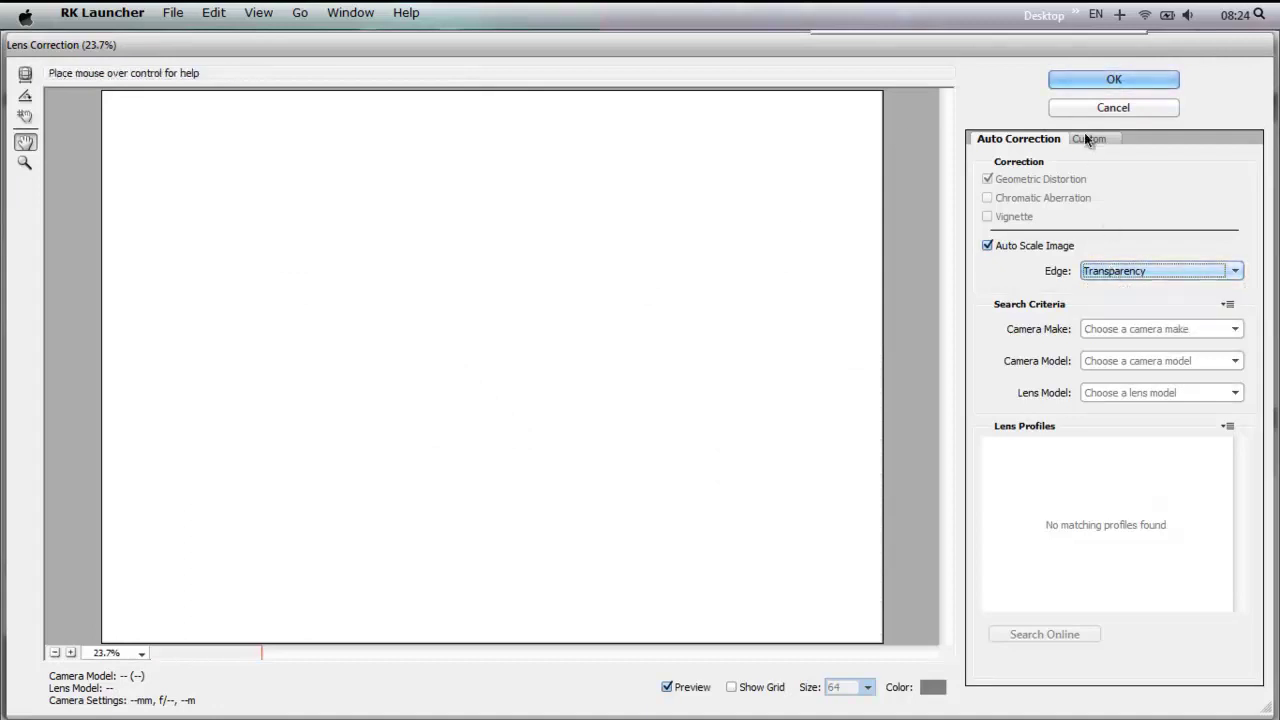
{"action": "left_click", "coordinate": [1087, 141]}
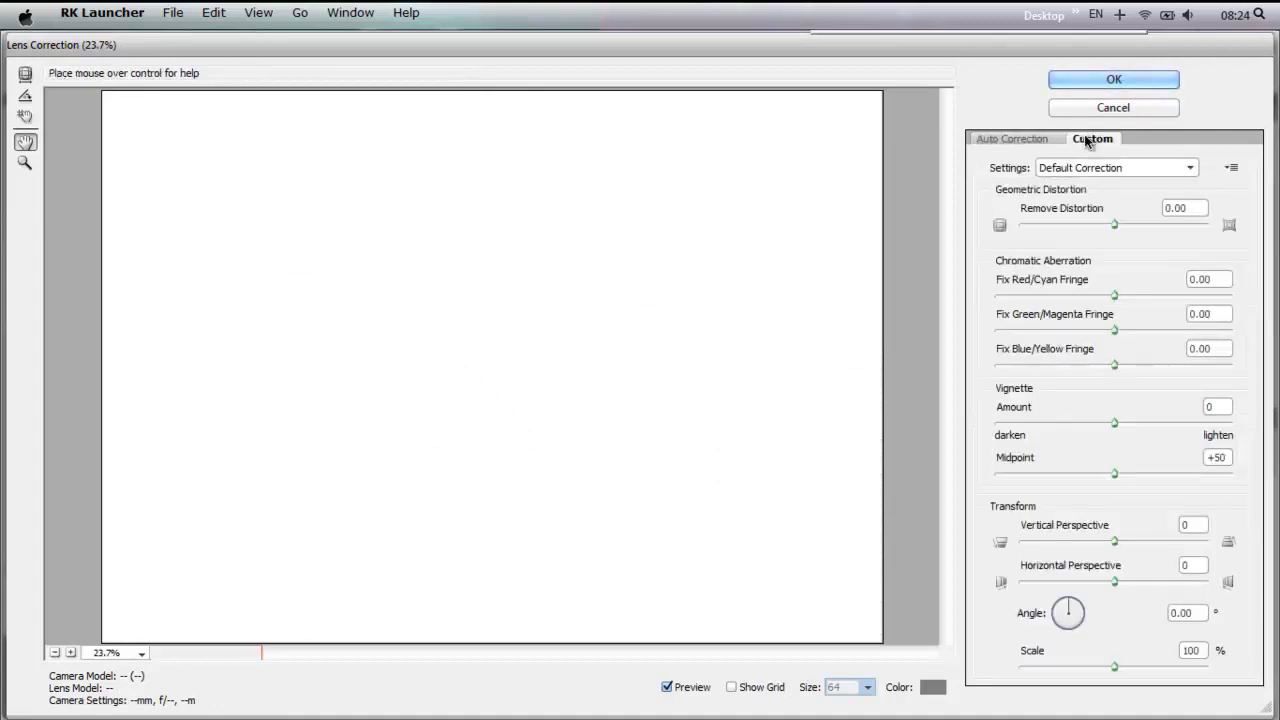
{"action": "left_click", "coordinate": [1205, 408]}
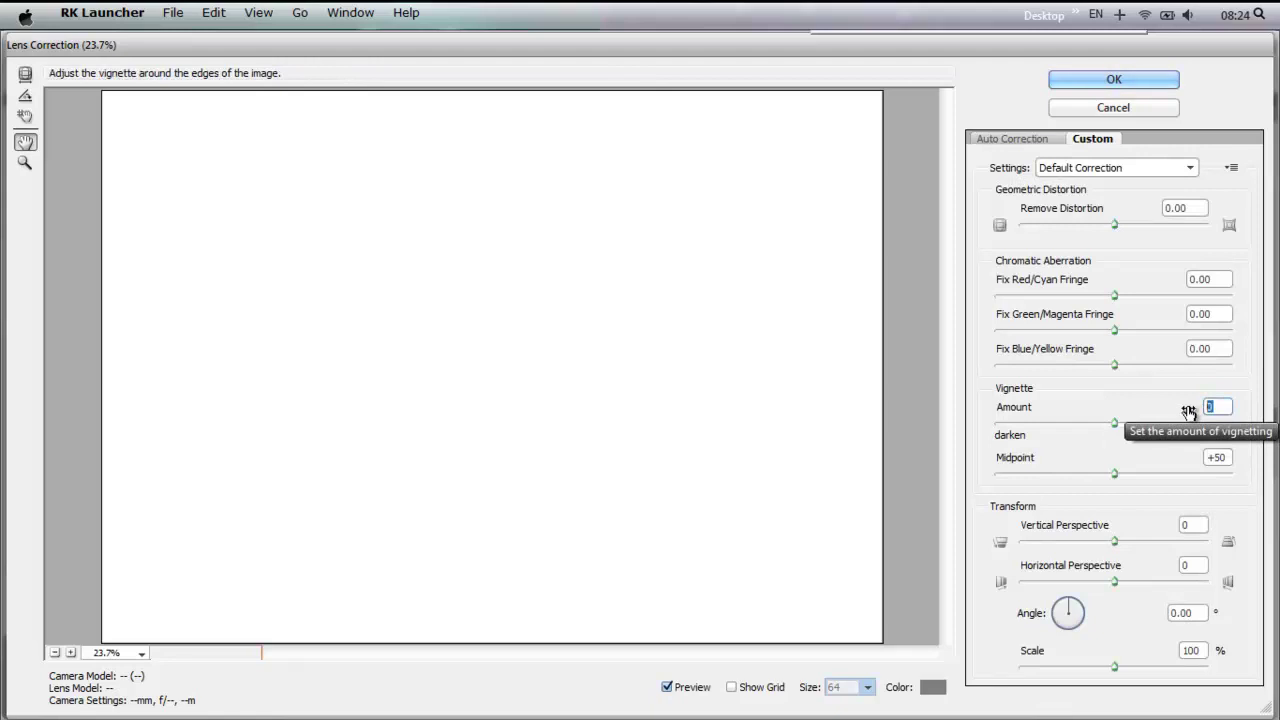
{"action": "type", "text": "-100"}
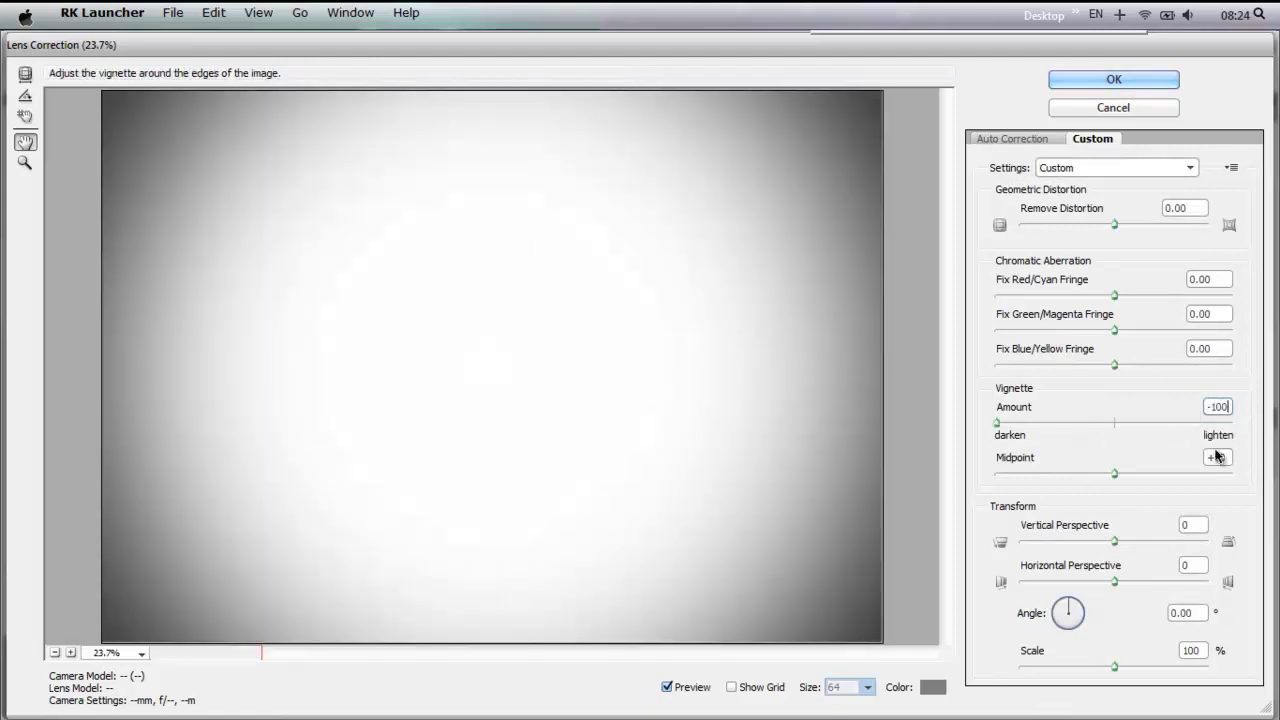
{"action": "left_click", "coordinate": [1208, 458]}
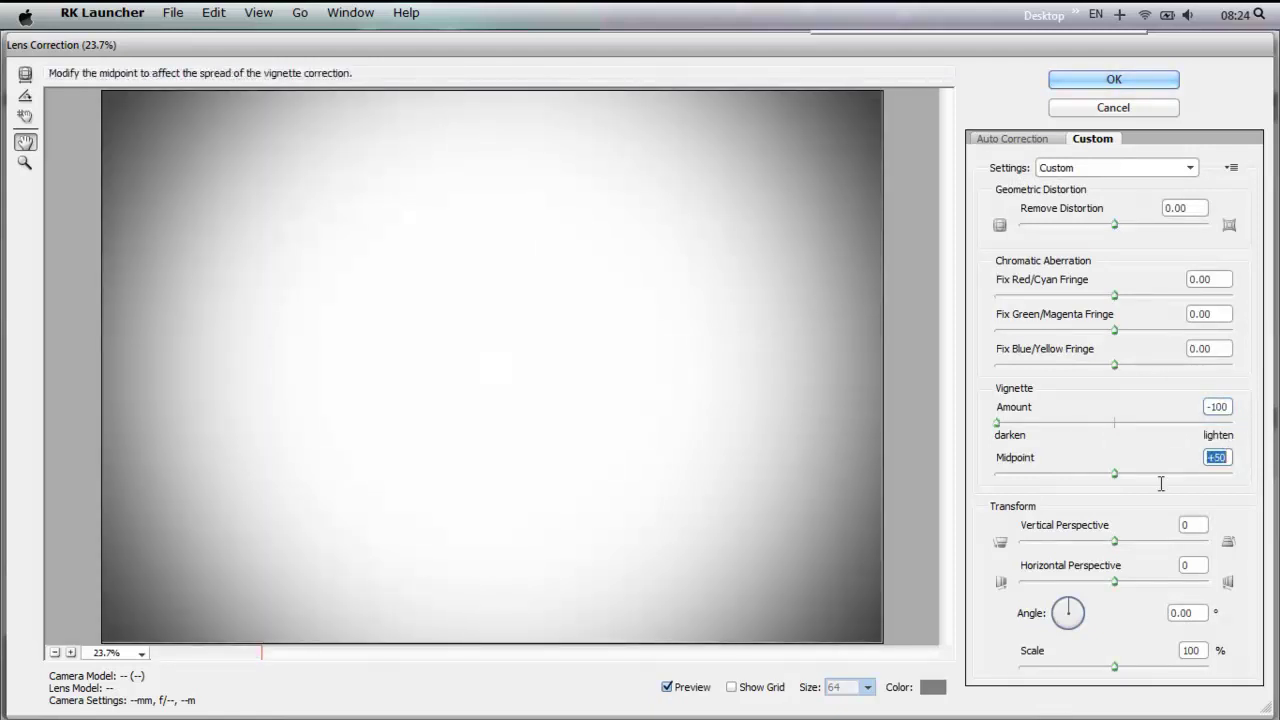
{"action": "left_click", "coordinate": [1114, 81]}
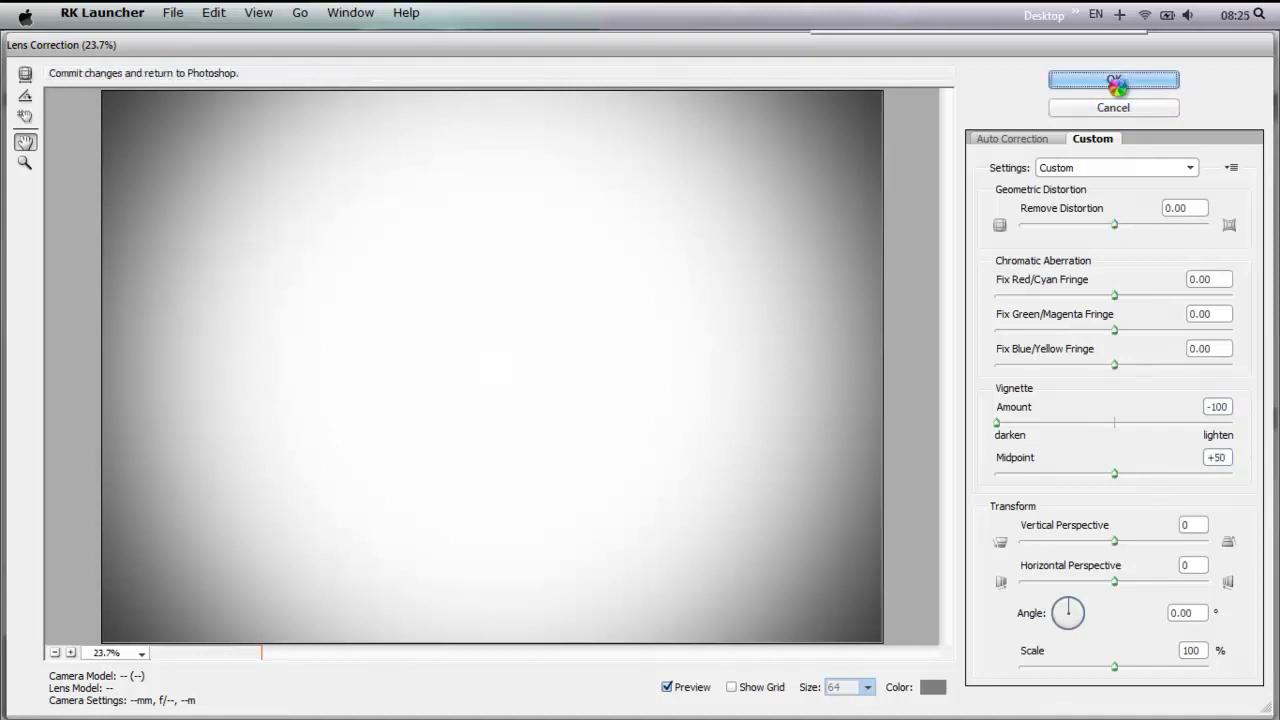
Step: Select and copy the whole vignette, then return to Untitled-1
{"action": "left_click", "coordinate": [21, 148]}
{"action": "key", "text": "ctrl+a"}
{"action": "left_click", "coordinate": [130, 103]}
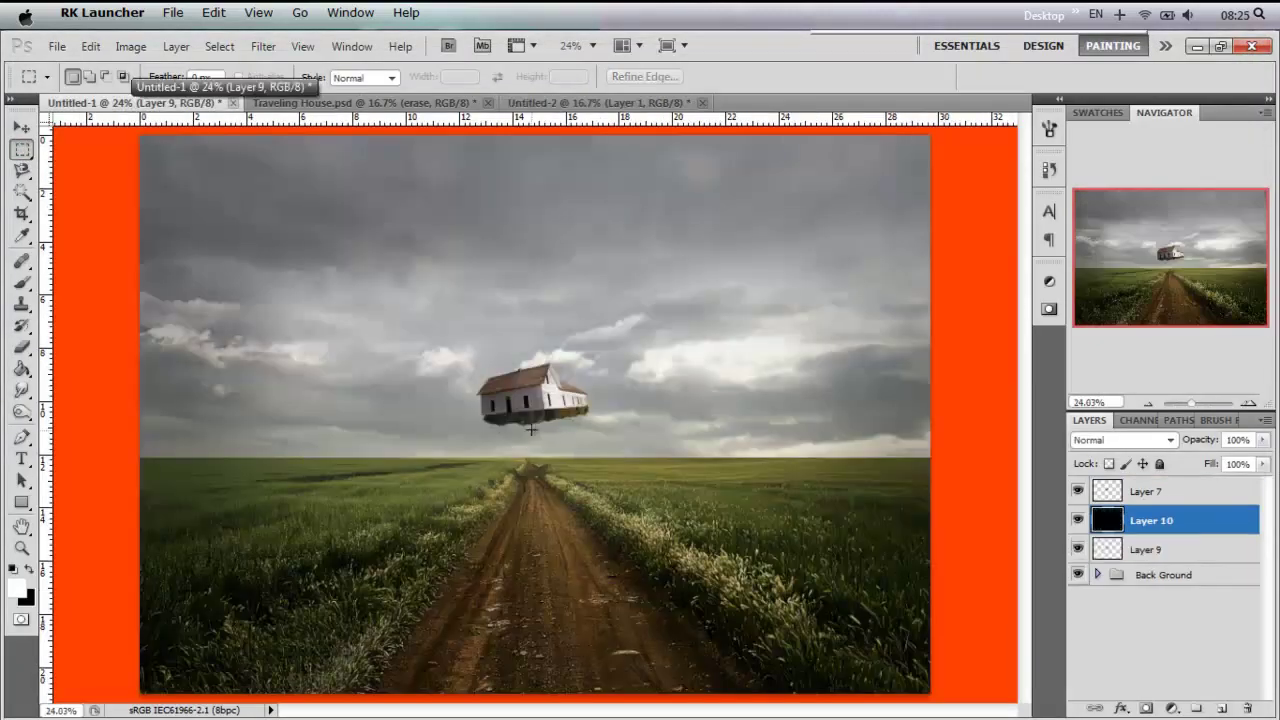
Step: Paste the vignette as top layer Layer 10, blended Multiply at 40% opacity
{"action": "key", "text": "ctrl+v"}
{"action": "left_click_drag", "start_coordinate": [1110, 520], "coordinate": [1110, 491]}
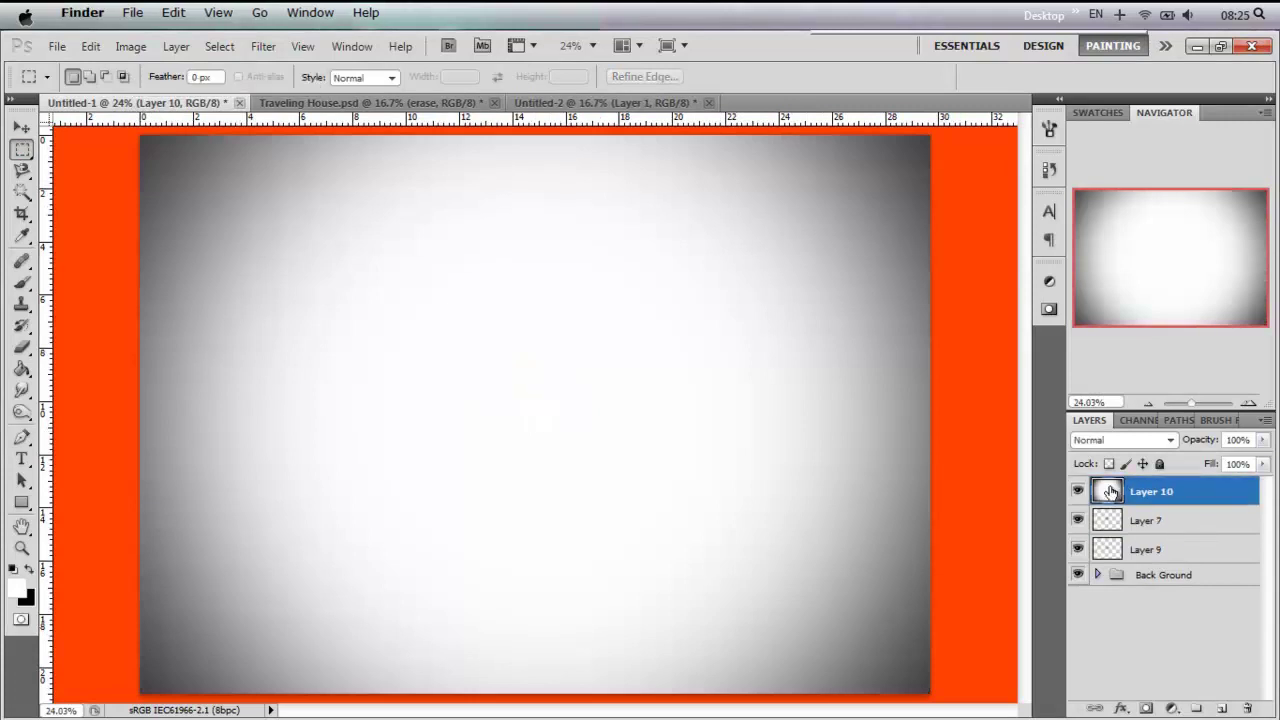
{"action": "left_click", "coordinate": [1160, 440]}
{"action": "left_click", "coordinate": [1105, 69]}
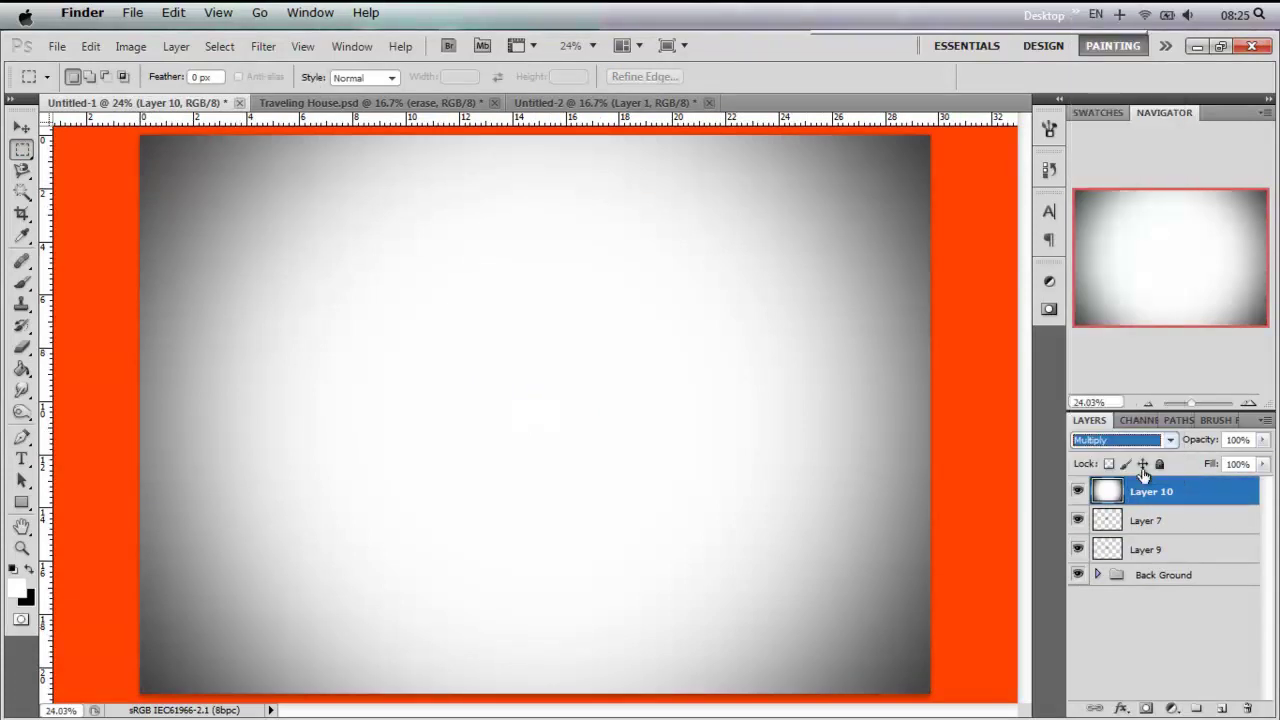
{"action": "mouse_move", "coordinate": [1143, 487]}
{"action": "left_mouse_down"}
{"action": "mouse_move", "coordinate": [1147, 513]}
{"action": "mouse_move", "coordinate": [1146, 484]}
{"action": "left_mouse_up"}
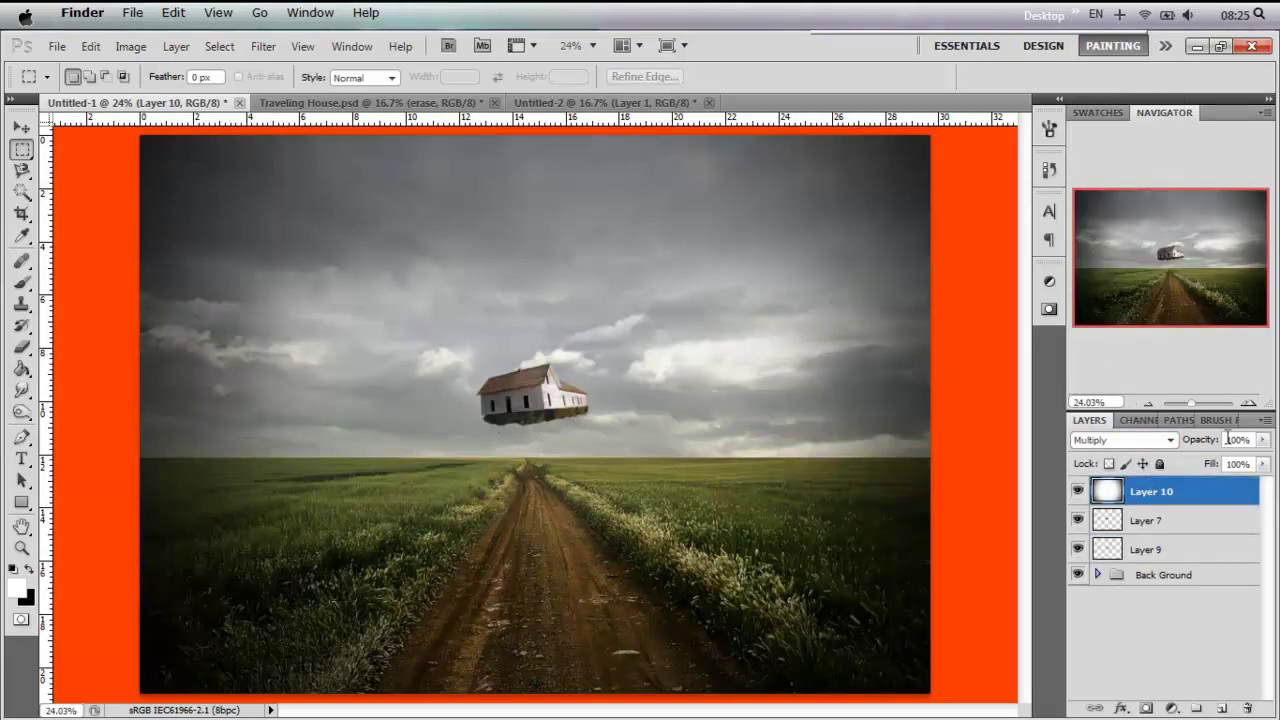
{"action": "type", "text": "0"}
{"action": "key", "text": "Return"}
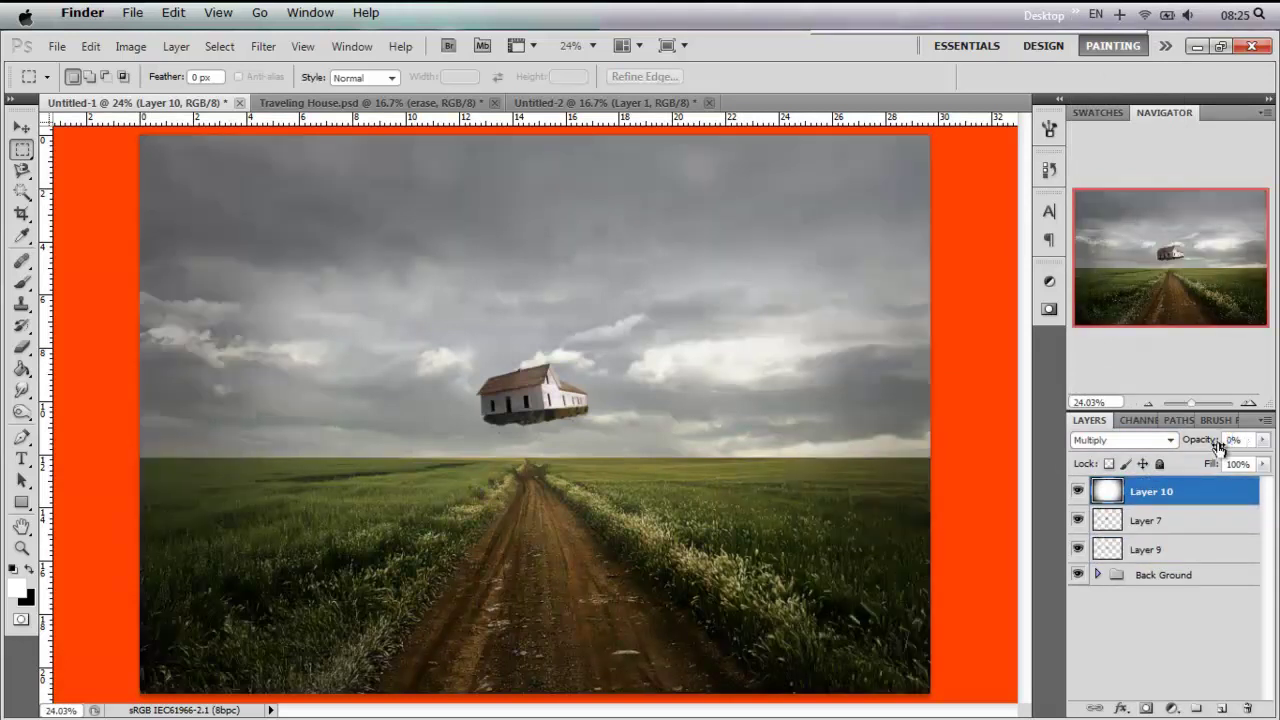
{"action": "type", "text": "40"}
{"action": "key", "text": "Return"}
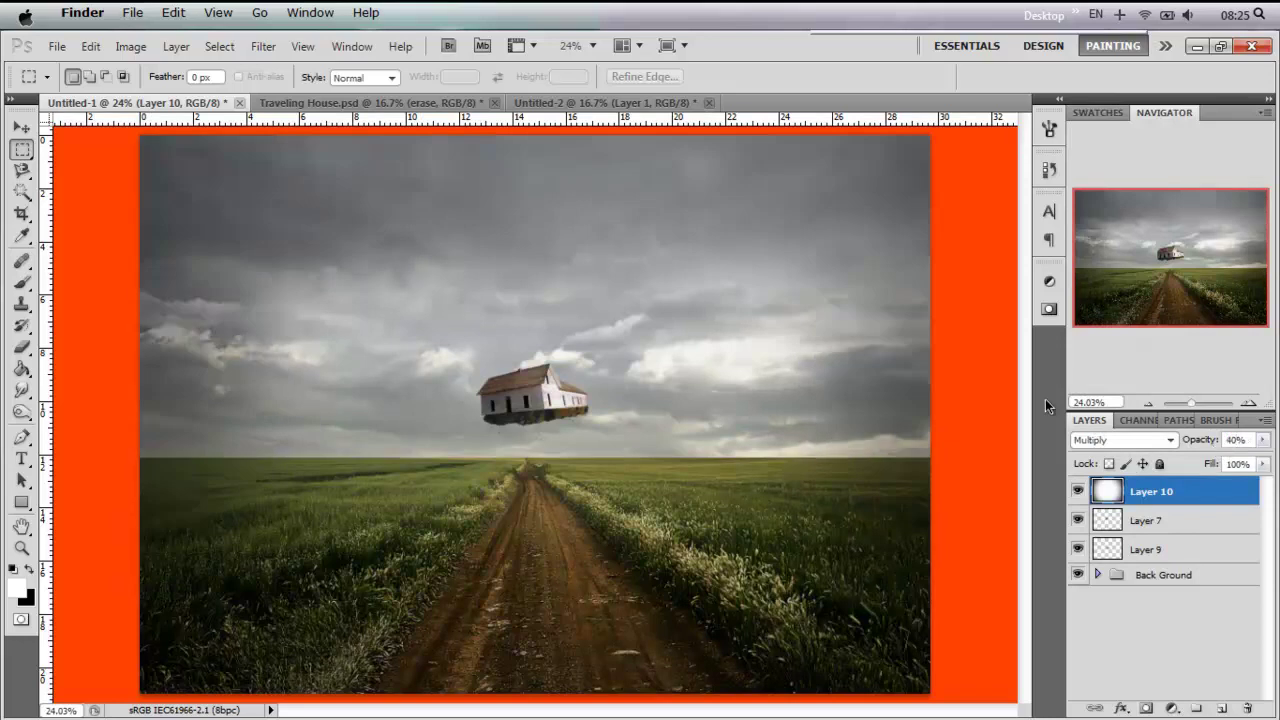
Step: Add a #000521 navy Solid Color fill layer in Exclusion at 50% opacity
{"action": "left_click", "coordinate": [1222, 708]}
{"action": "left_click", "coordinate": [1172, 708]}
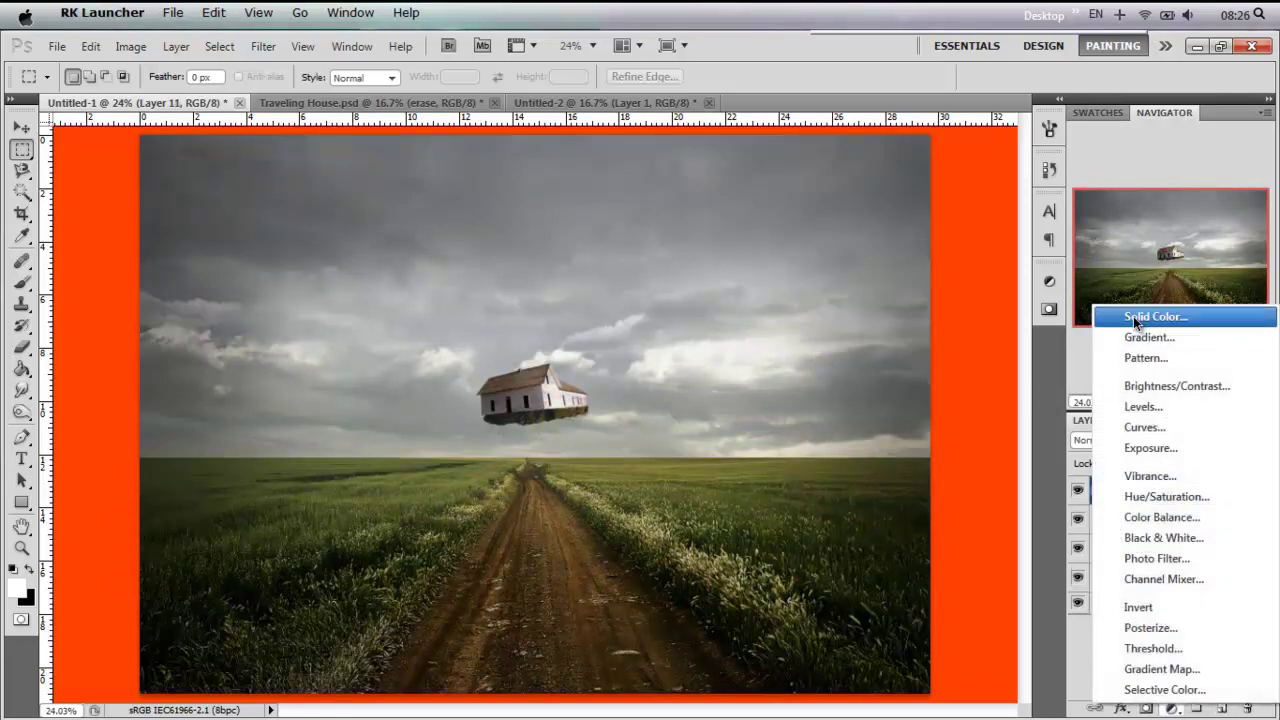
{"action": "left_click", "coordinate": [1130, 310]}
{"action": "type", "text": "000521"}
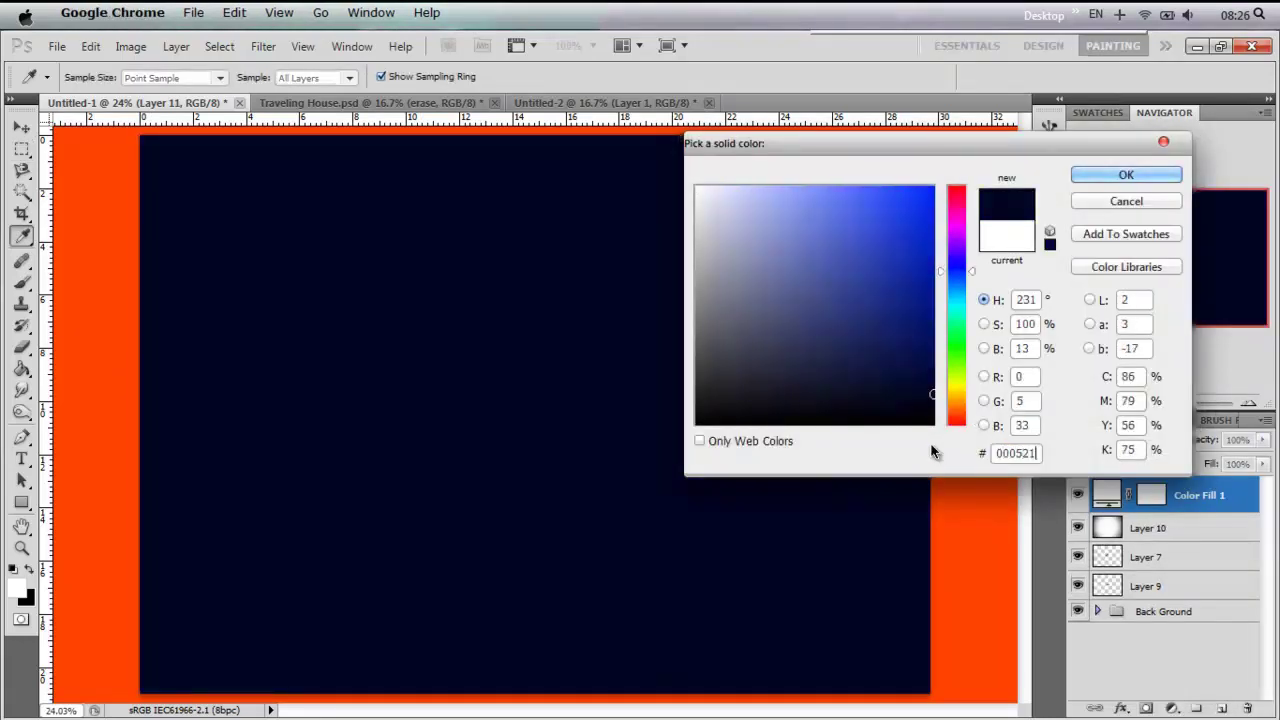
{"action": "left_click", "coordinate": [1126, 176]}
{"action": "left_click", "coordinate": [1137, 440]}
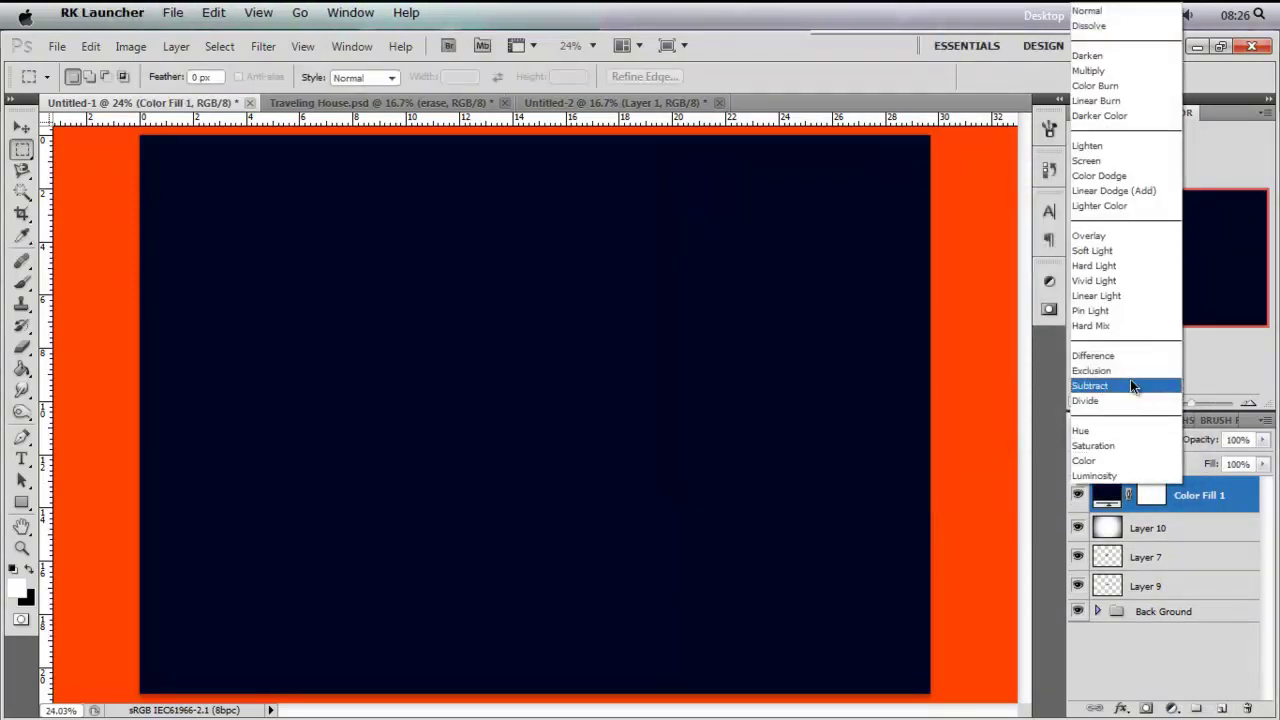
{"action": "left_click", "coordinate": [1130, 381]}
{"action": "left_click", "coordinate": [1238, 440]}
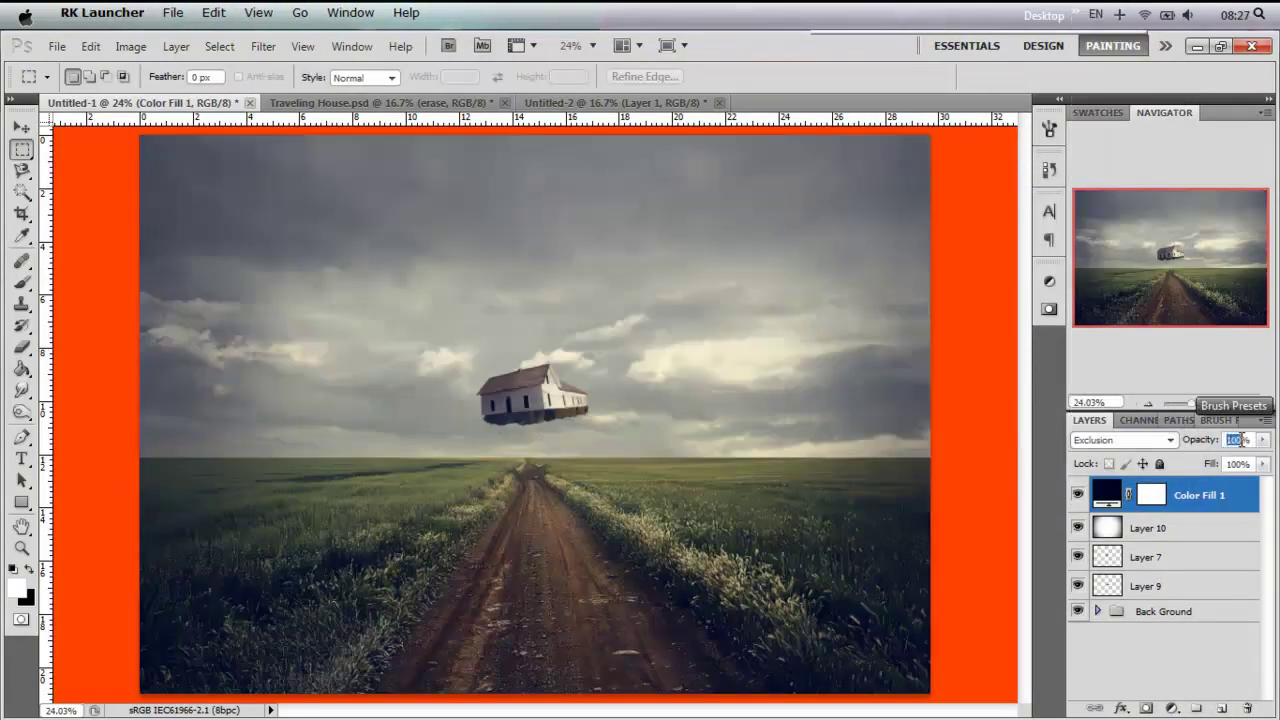
{"action": "type", "text": "50"}
{"action": "key", "text": "Return"}
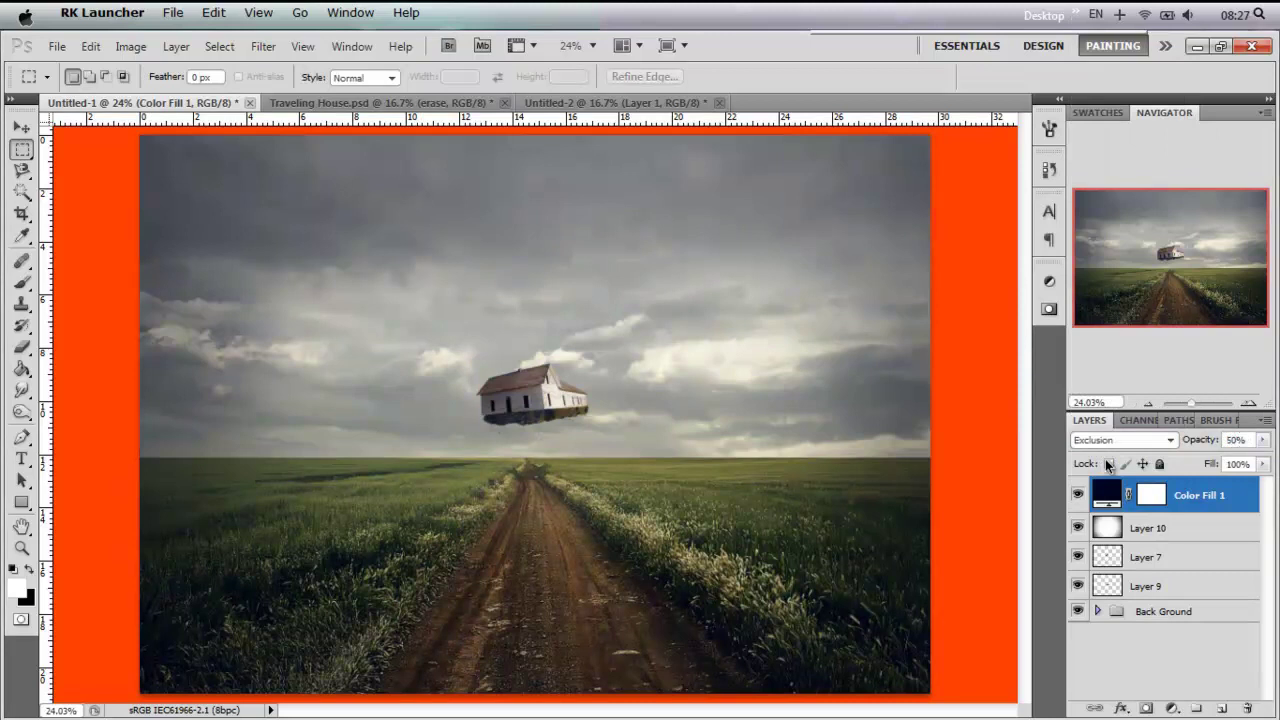
Step: Add a Color Balance layer with midtones -17, 6, 25
{"action": "left_click", "coordinate": [1222, 708]}
{"action": "left_click", "coordinate": [1171, 709]}
{"action": "left_click", "coordinate": [1182, 513]}
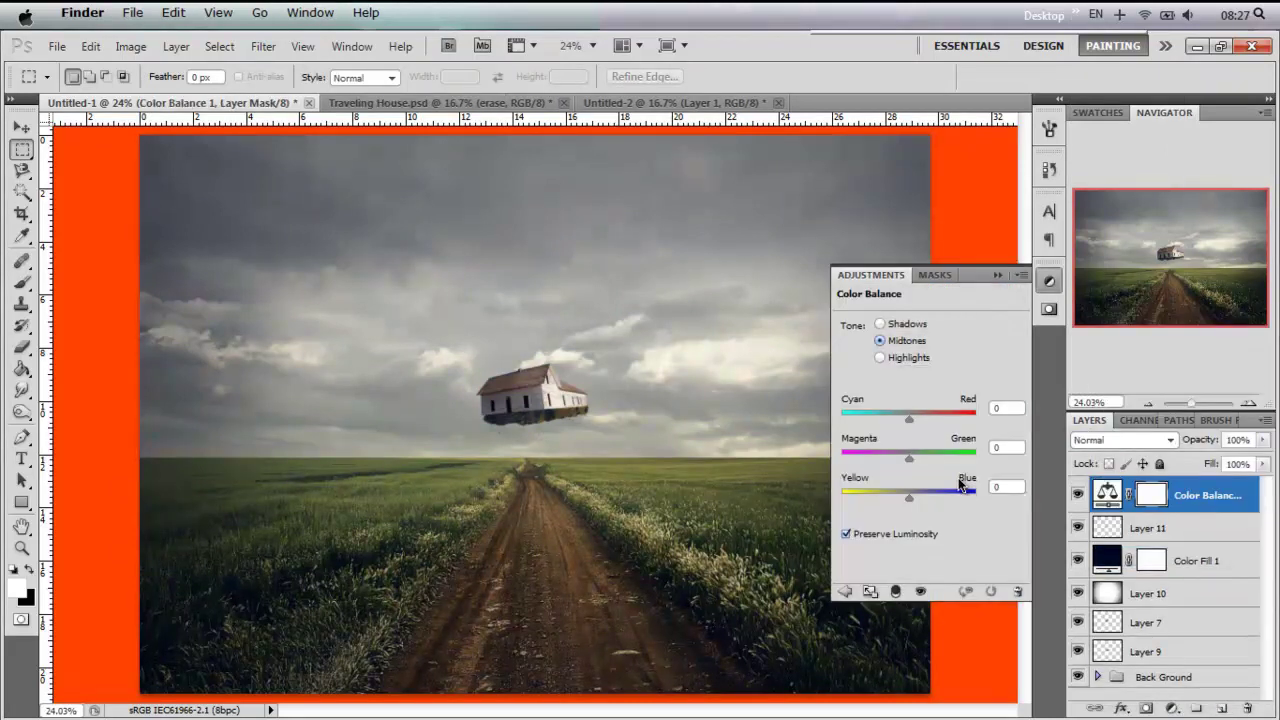
{"action": "type", "text": "17"}
{"action": "key", "text": "Tab"}
{"action": "type", "text": "25"}
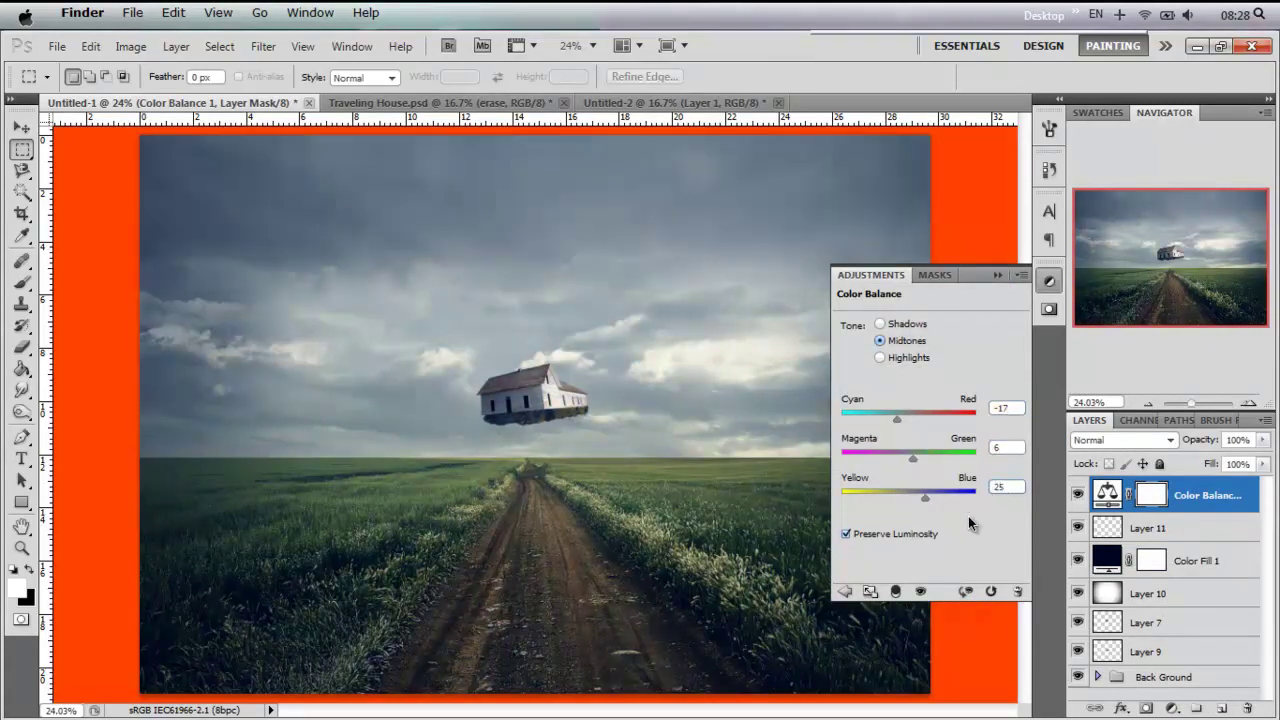
{"action": "left_click", "coordinate": [1002, 274]}
Step: Add a new empty layer and a Levels adjustment layer above the colour balance
{"action": "left_click", "coordinate": [1221, 707]}
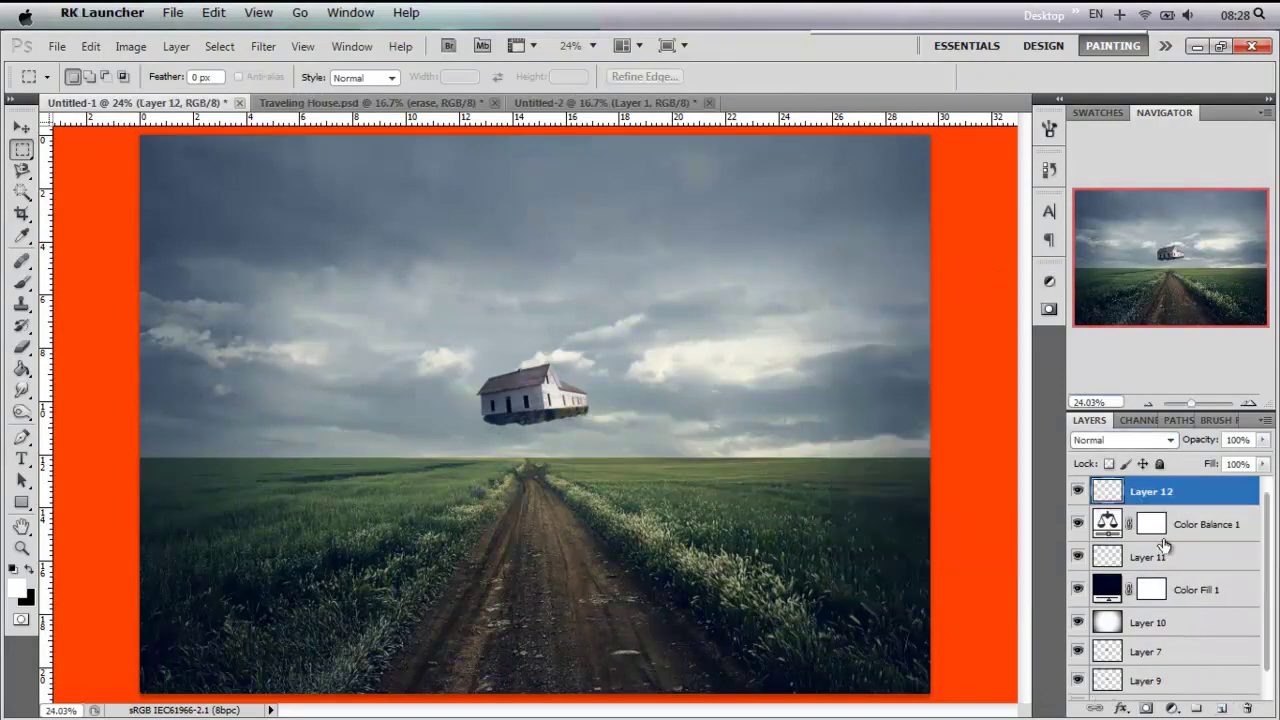
{"action": "left_click", "coordinate": [1174, 708]}
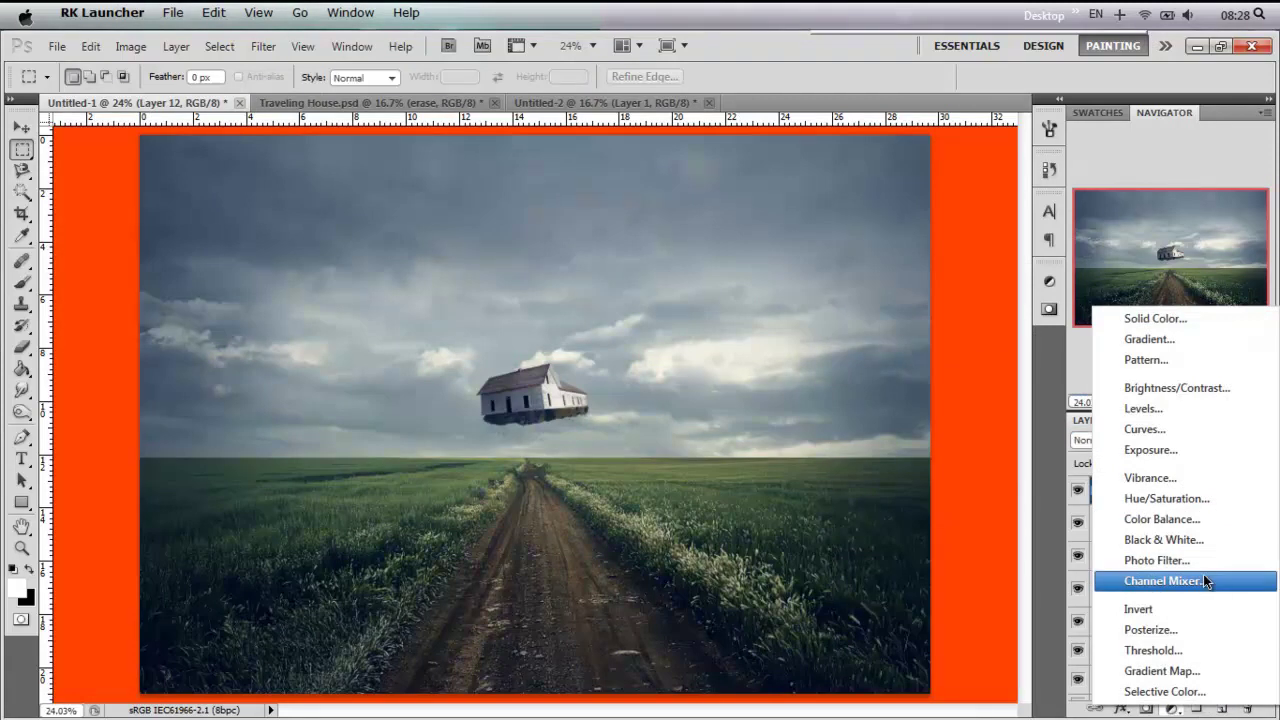
{"action": "left_click", "coordinate": [1199, 390]}
{"action": "key", "text": "ctrl+z"}
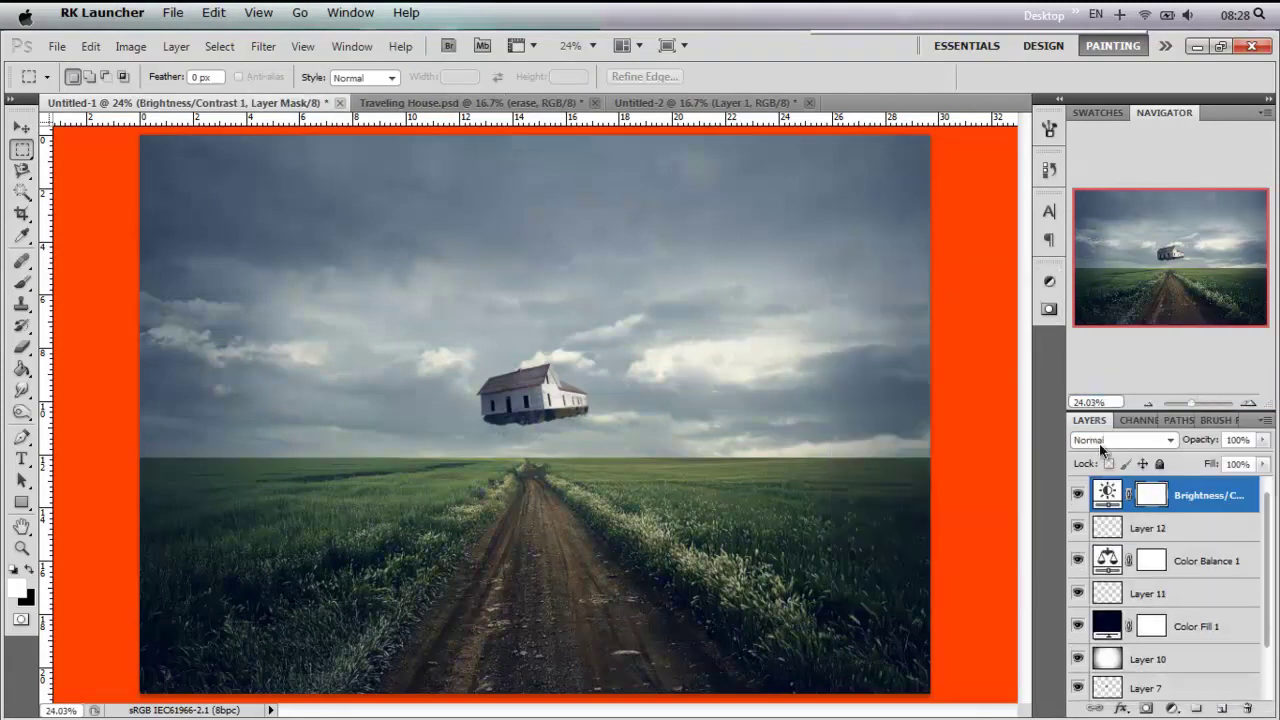
{"action": "left_click", "coordinate": [1177, 708]}
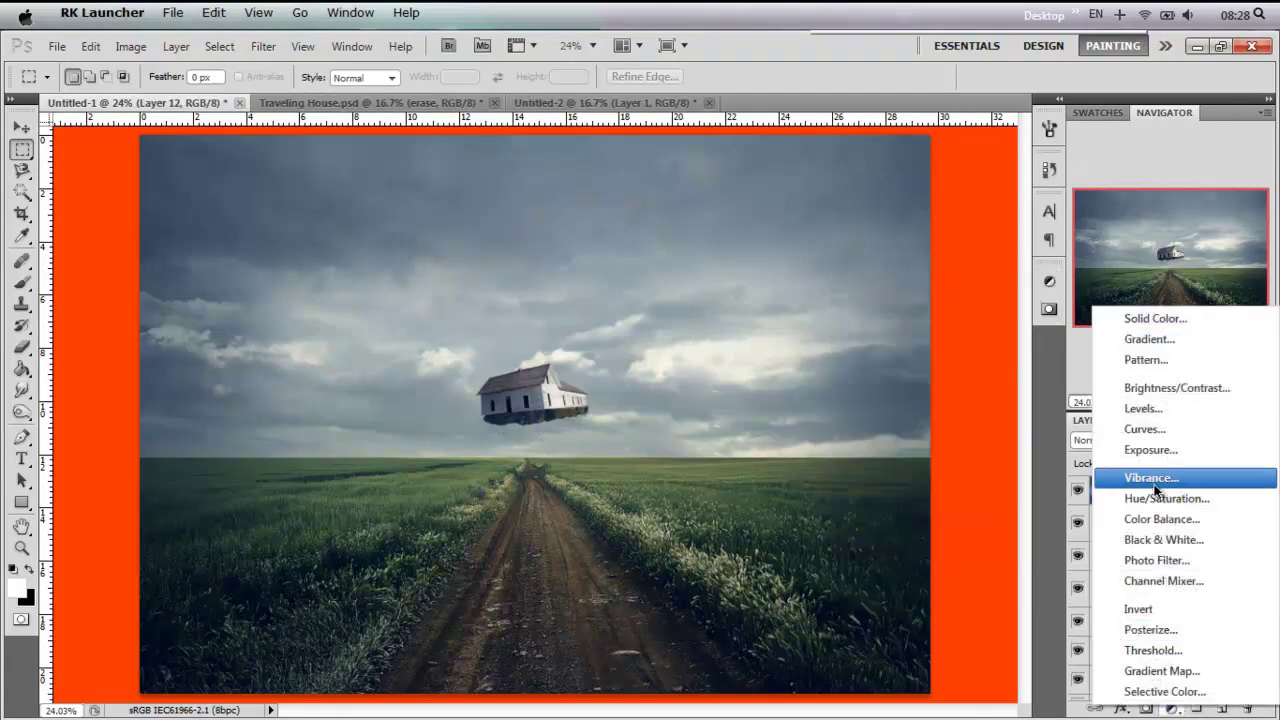
{"action": "left_click", "coordinate": [1160, 409]}
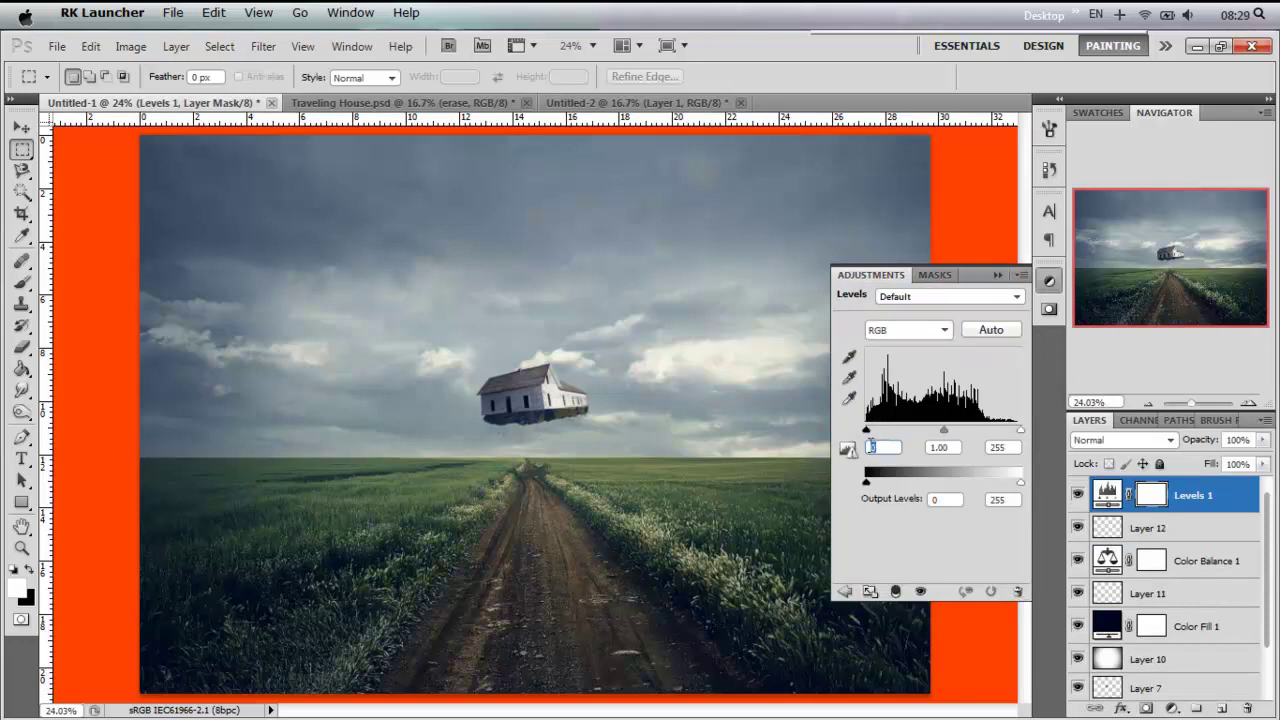
Step: Raise the Levels input black point to 15 on Red and 7 on Green
{"action": "left_click", "coordinate": [908, 330]}
{"action": "left_click", "coordinate": [905, 350]}
{"action": "key", "text": "Tab"}
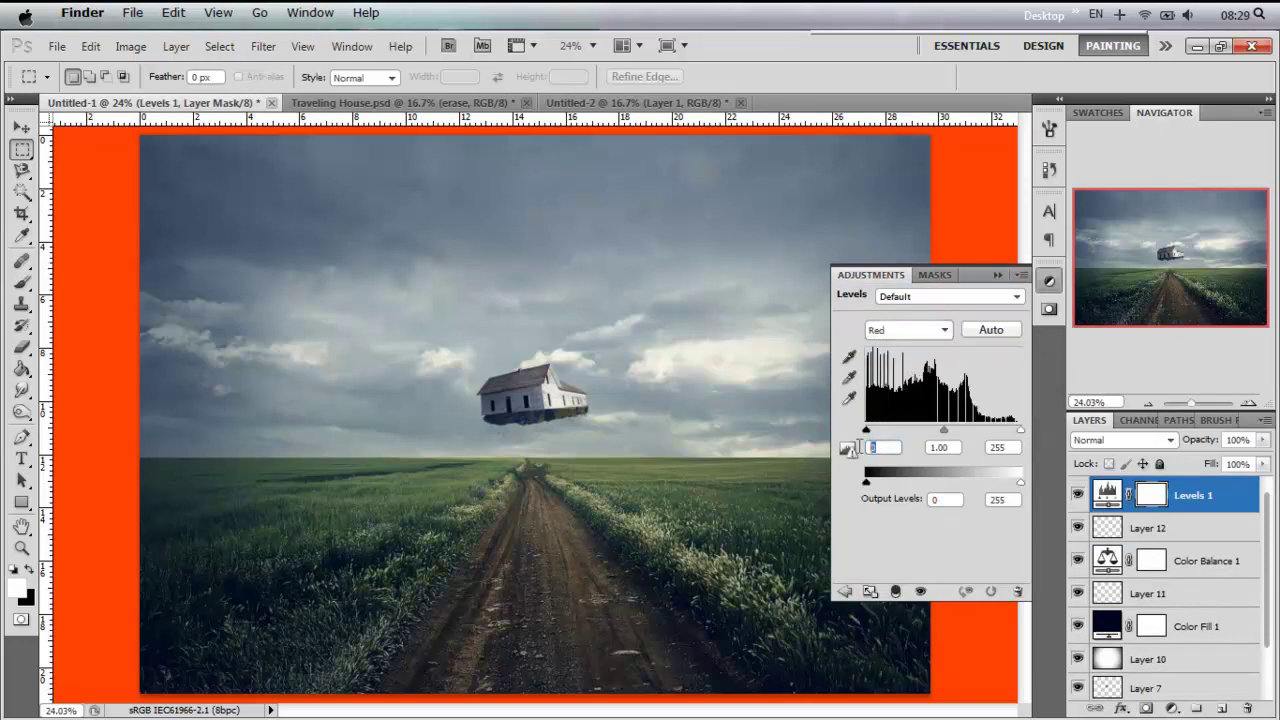
{"action": "left_click", "coordinate": [920, 332]}
{"action": "left_click", "coordinate": [918, 380]}
{"action": "key", "text": "Tab"}
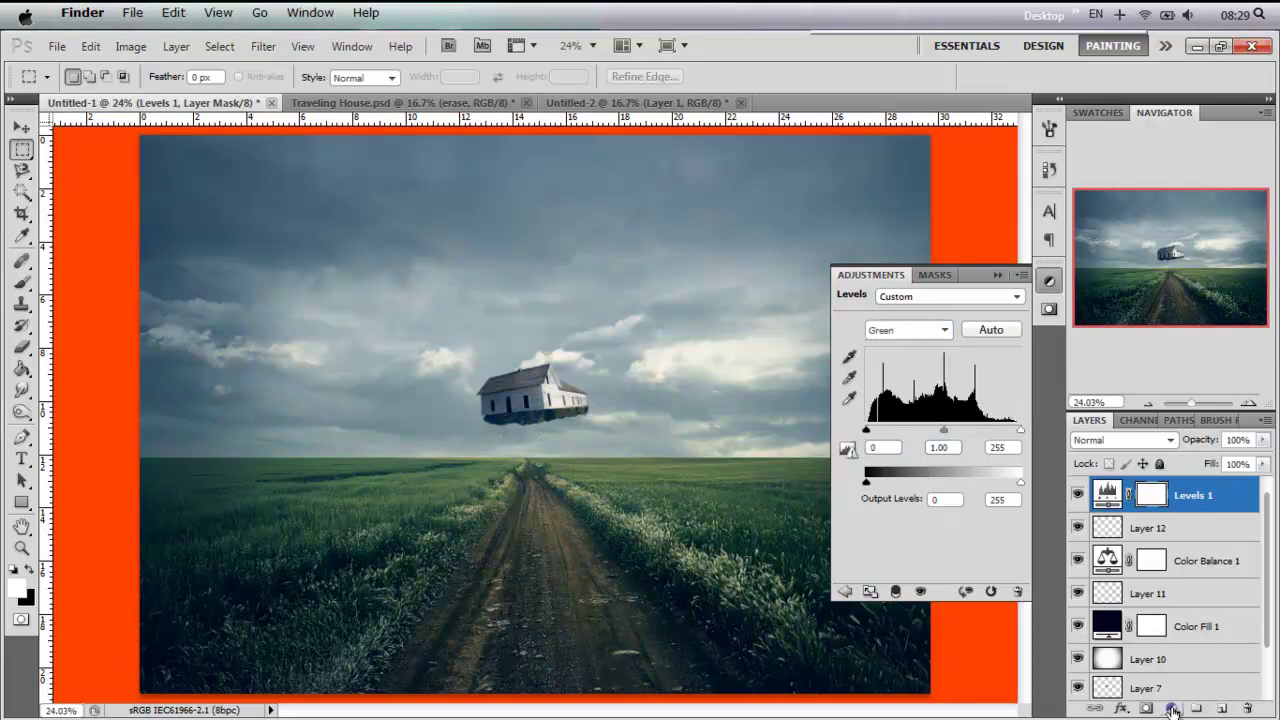
Step: Undo the Blue channel black-point change and collapse the Levels settings
{"action": "left_click", "coordinate": [908, 331]}
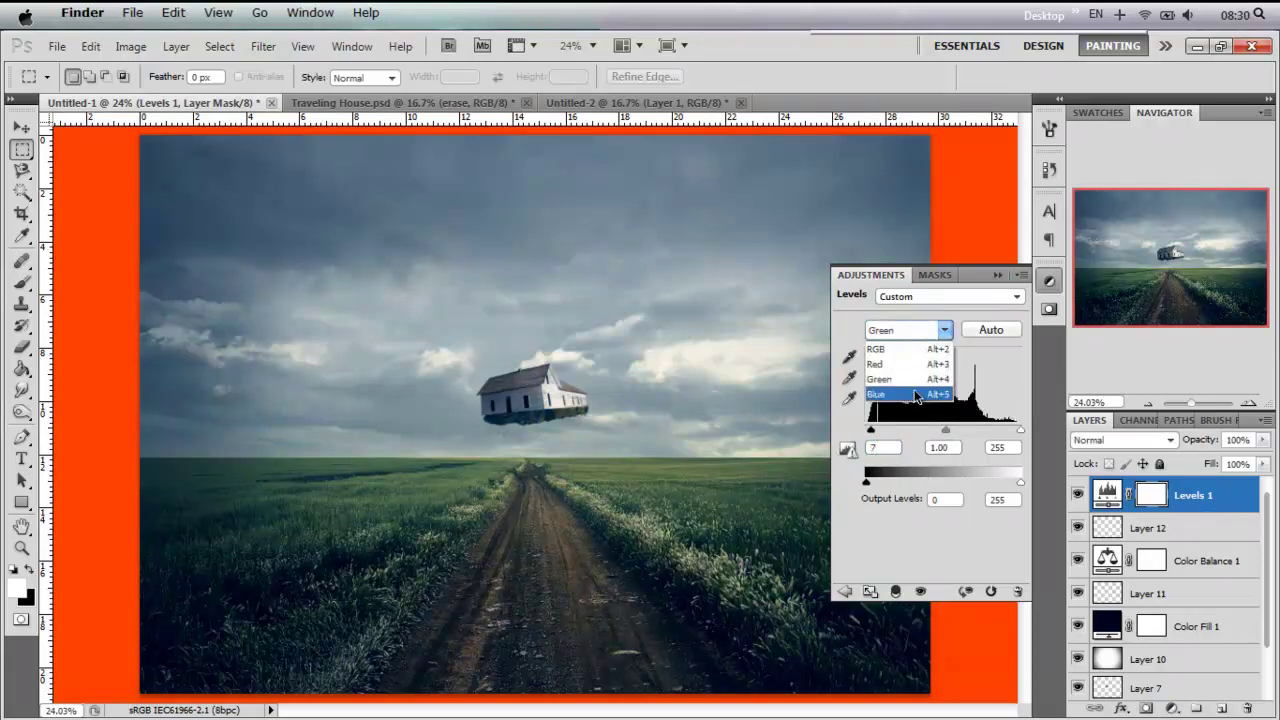
{"action": "left_click", "coordinate": [916, 376]}
{"action": "type", "text": "156"}
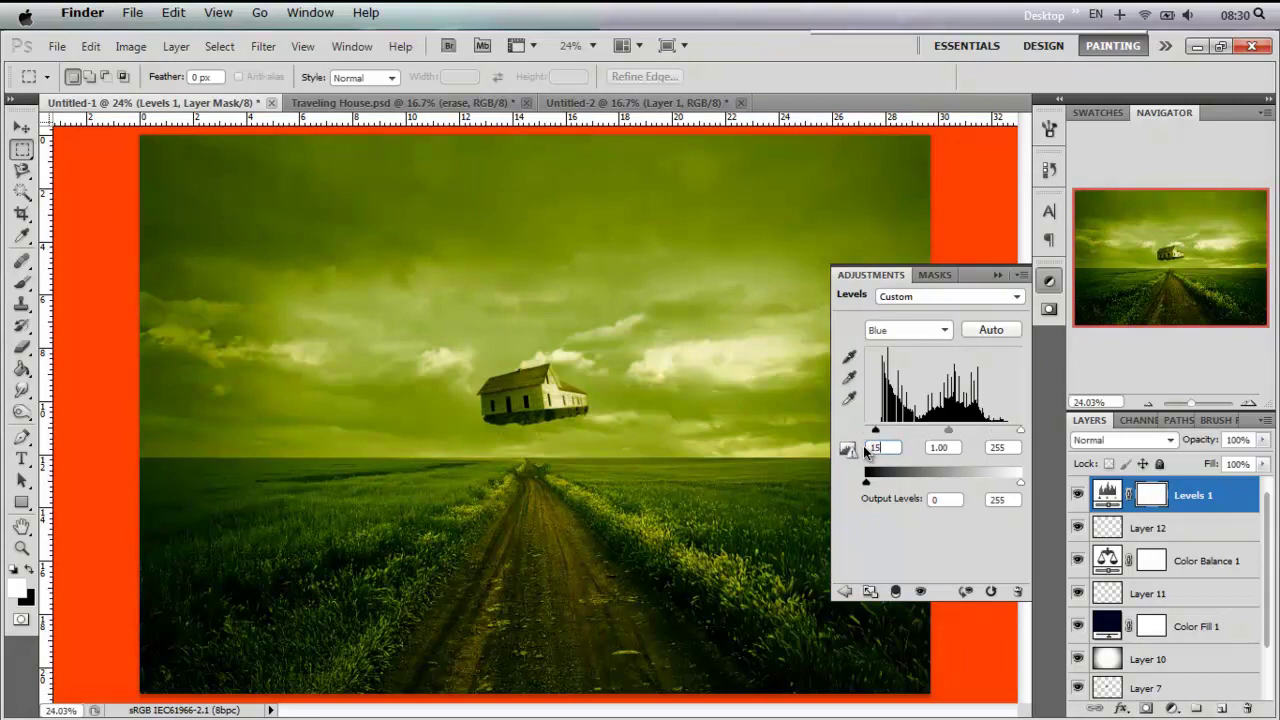
{"action": "key", "text": "ctrl+z"}
{"action": "left_click", "coordinate": [997, 274]}
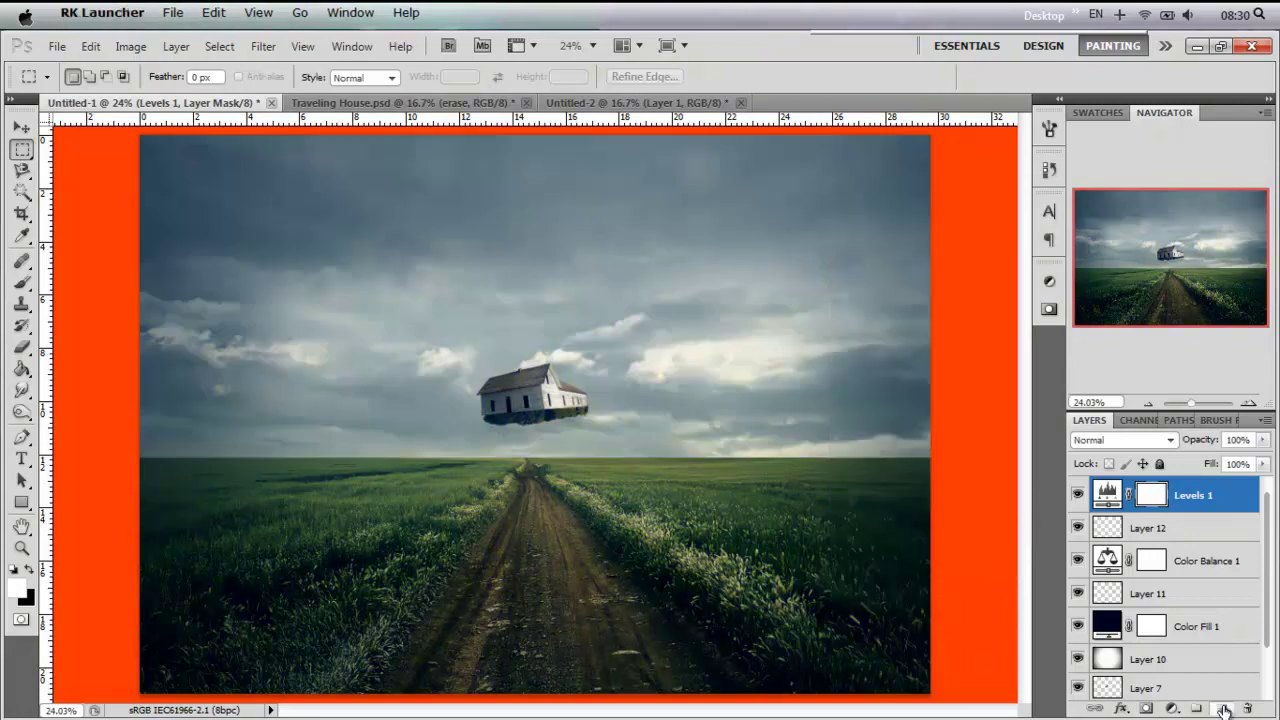
{"action": "left_click", "coordinate": [1172, 708]}
Step: Add a #142c58 navy Solid Color fill in Soft Light at 30% opacity
{"action": "left_click", "coordinate": [1155, 240]}
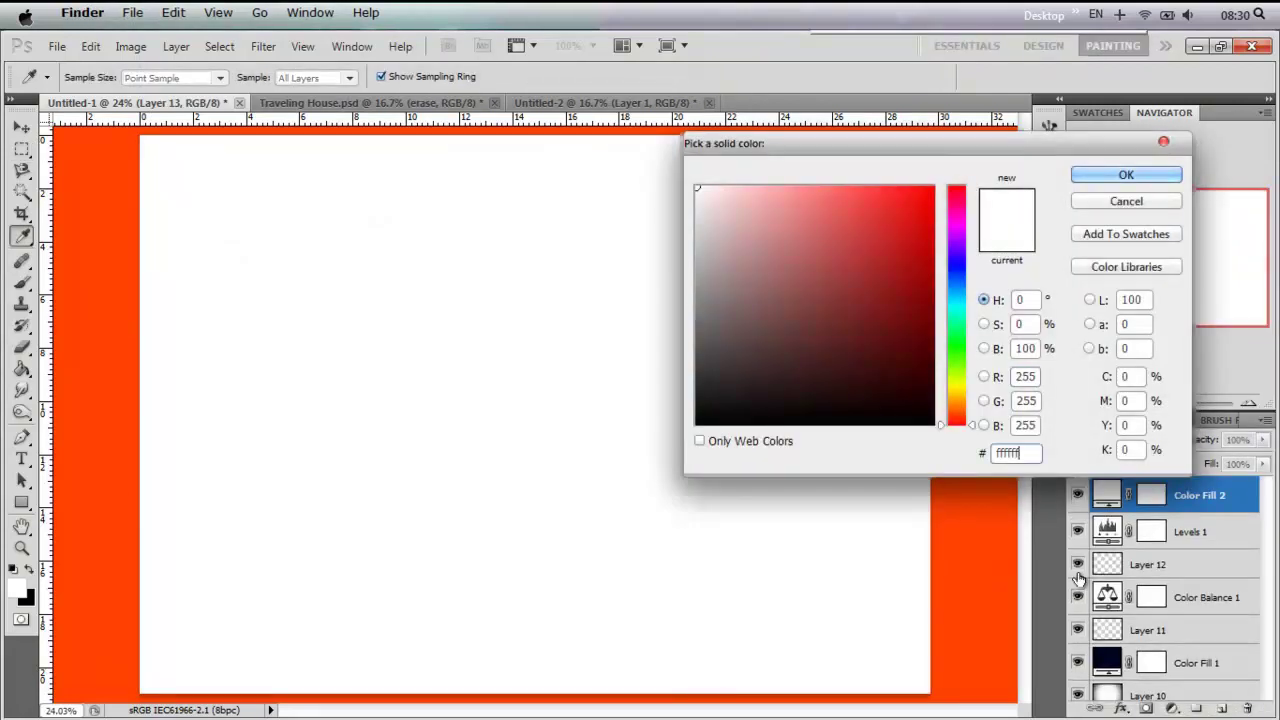
{"action": "left_click_drag", "start_coordinate": [1014, 452], "coordinate": [966, 452]}
{"action": "type", "text": "142c58"}
{"action": "left_click", "coordinate": [1126, 175]}
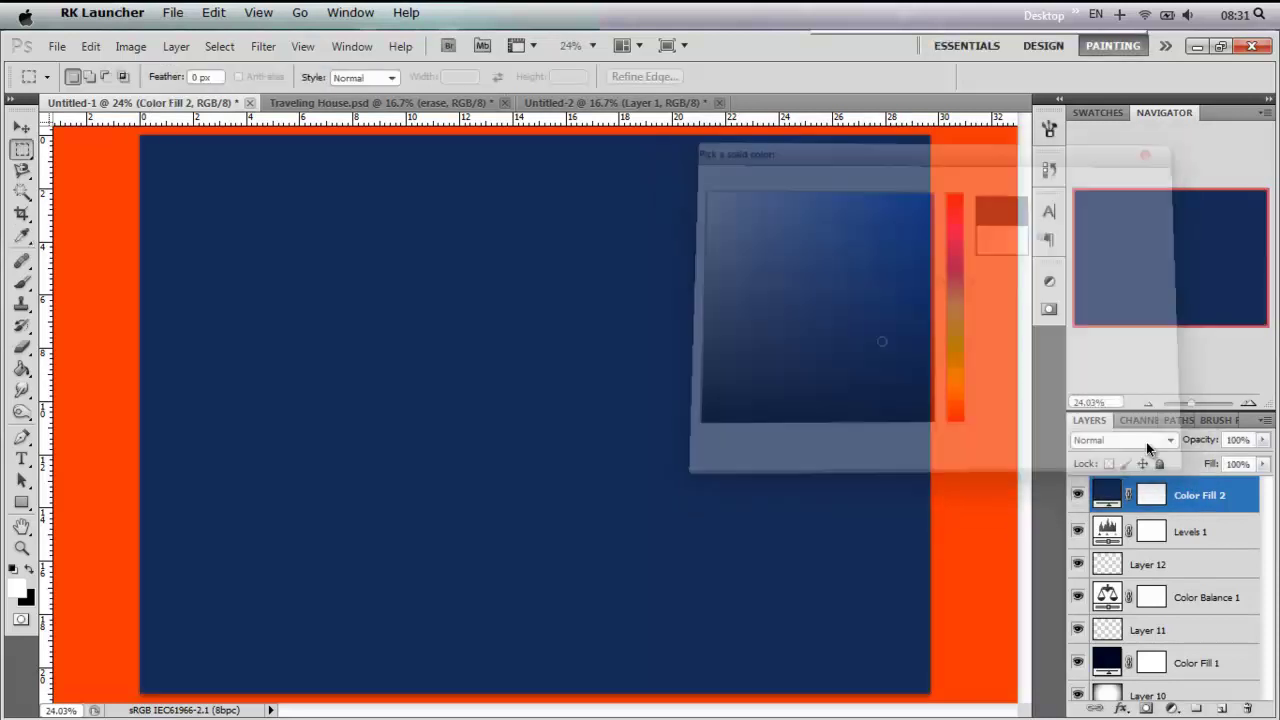
{"action": "left_click", "coordinate": [1148, 445]}
{"action": "left_click", "coordinate": [1130, 247]}
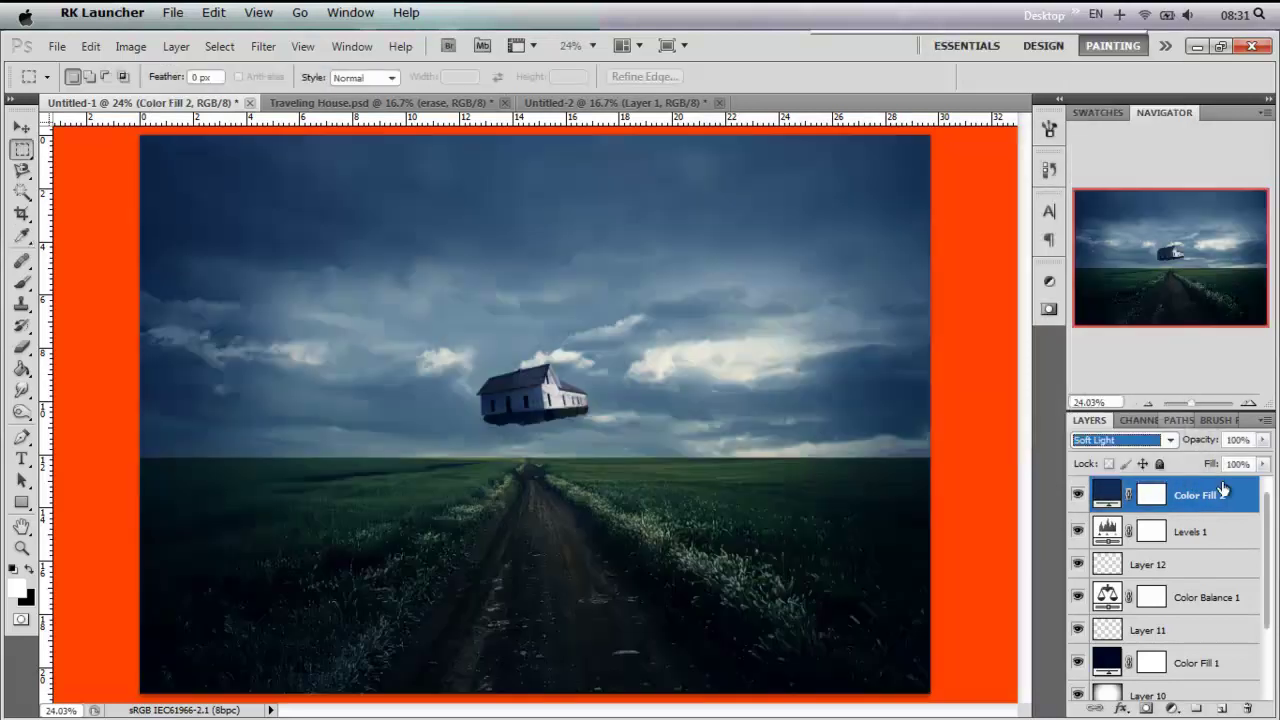
{"action": "left_click", "coordinate": [1237, 440]}
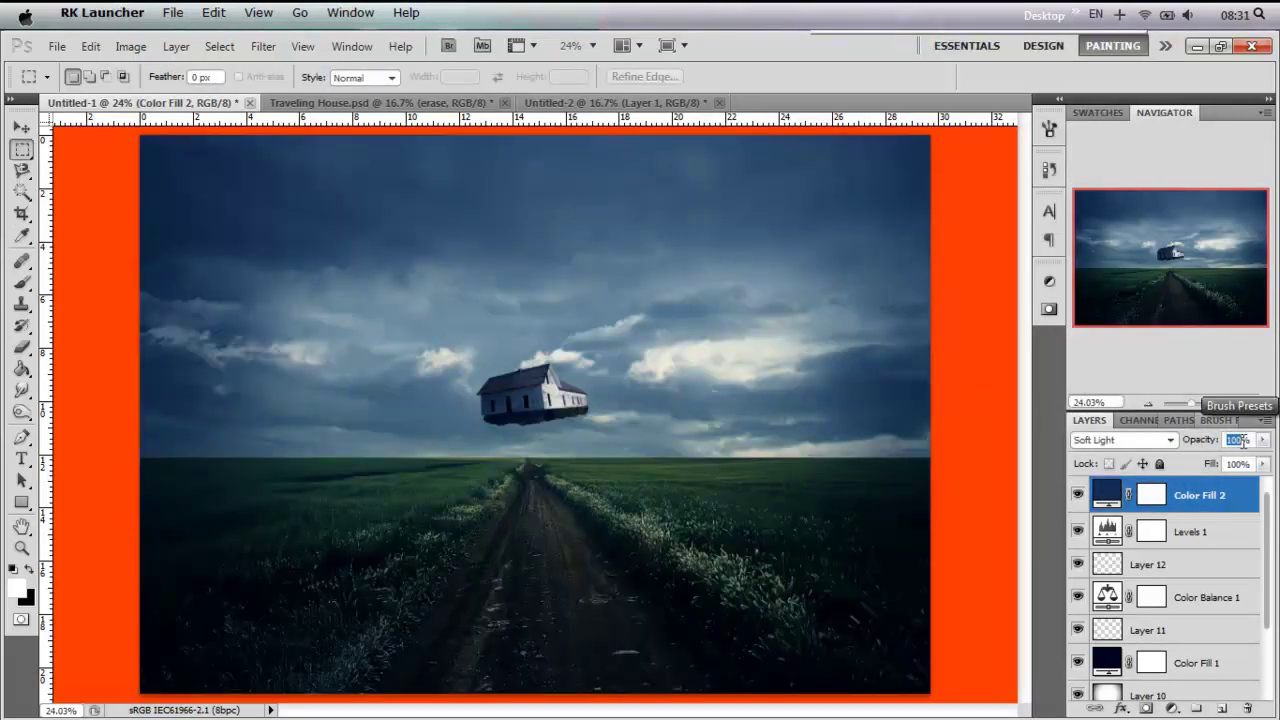
{"action": "type", "text": "30"}
{"action": "key", "text": "Return"}
Step: Add a new empty layer and a Black, White Gradient Map adjustment
{"action": "left_click", "coordinate": [1221, 708]}
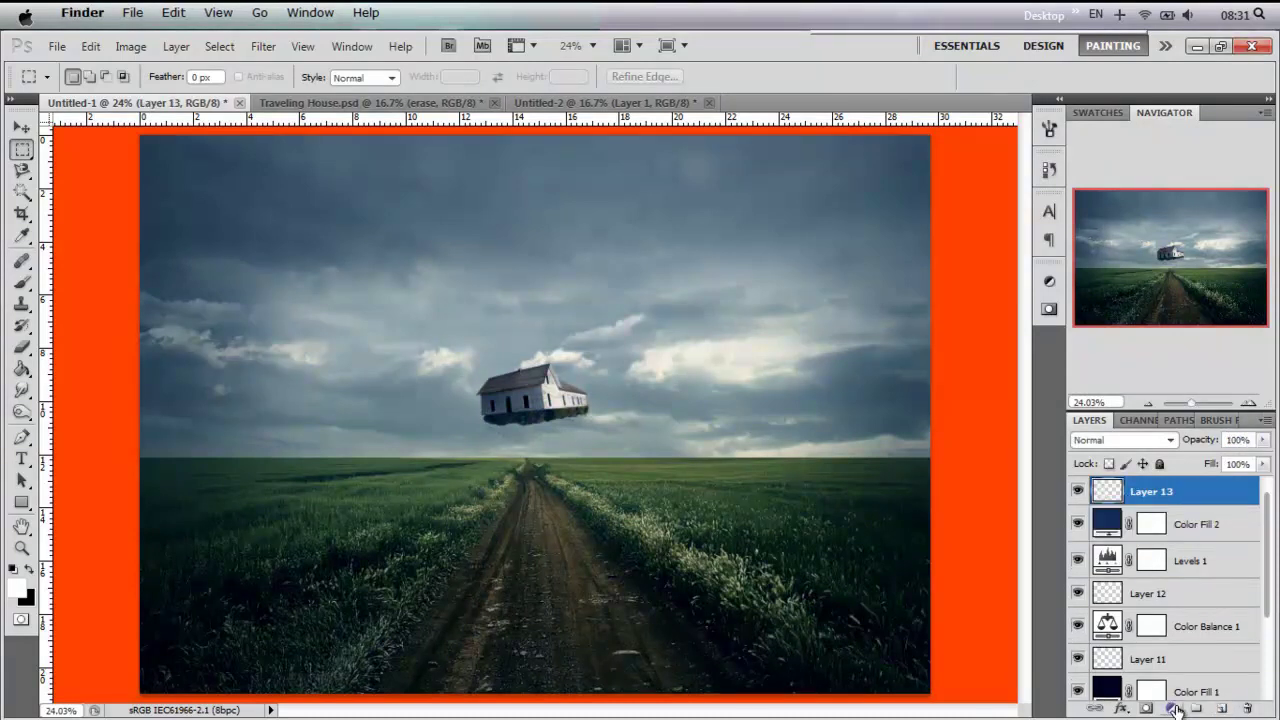
{"action": "left_click", "coordinate": [1170, 708]}
{"action": "left_click", "coordinate": [1161, 671]}
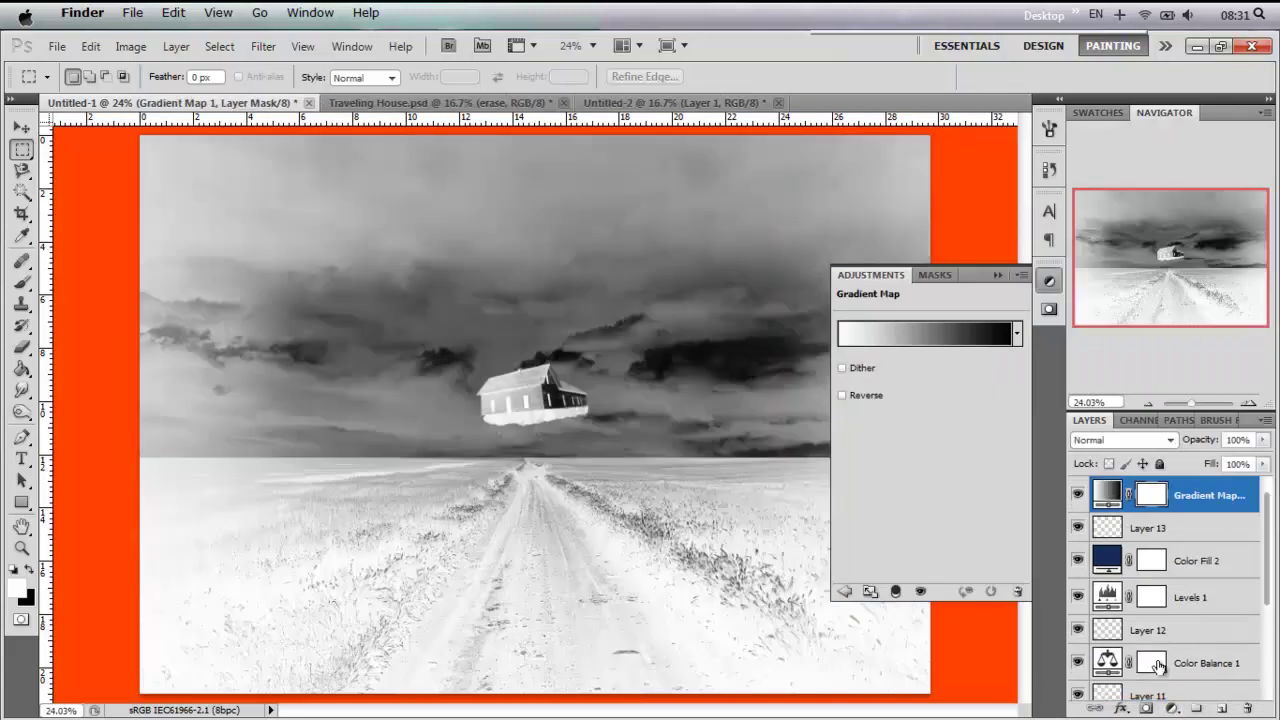
{"action": "left_click", "coordinate": [984, 330]}
{"action": "left_click", "coordinate": [894, 298]}
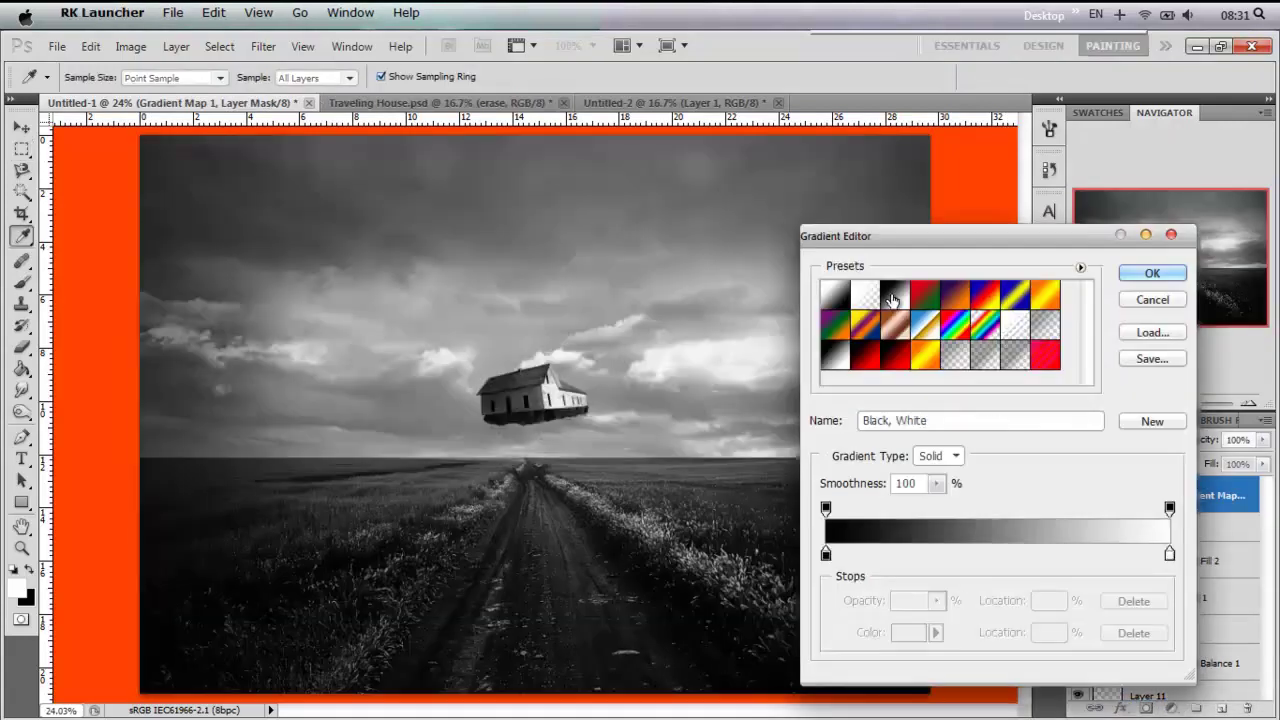
{"action": "left_click", "coordinate": [1153, 274]}
Step: Blend the Gradient Map in Luminosity at 60% opacity and add an empty layer above
{"action": "key", "text": "m"}
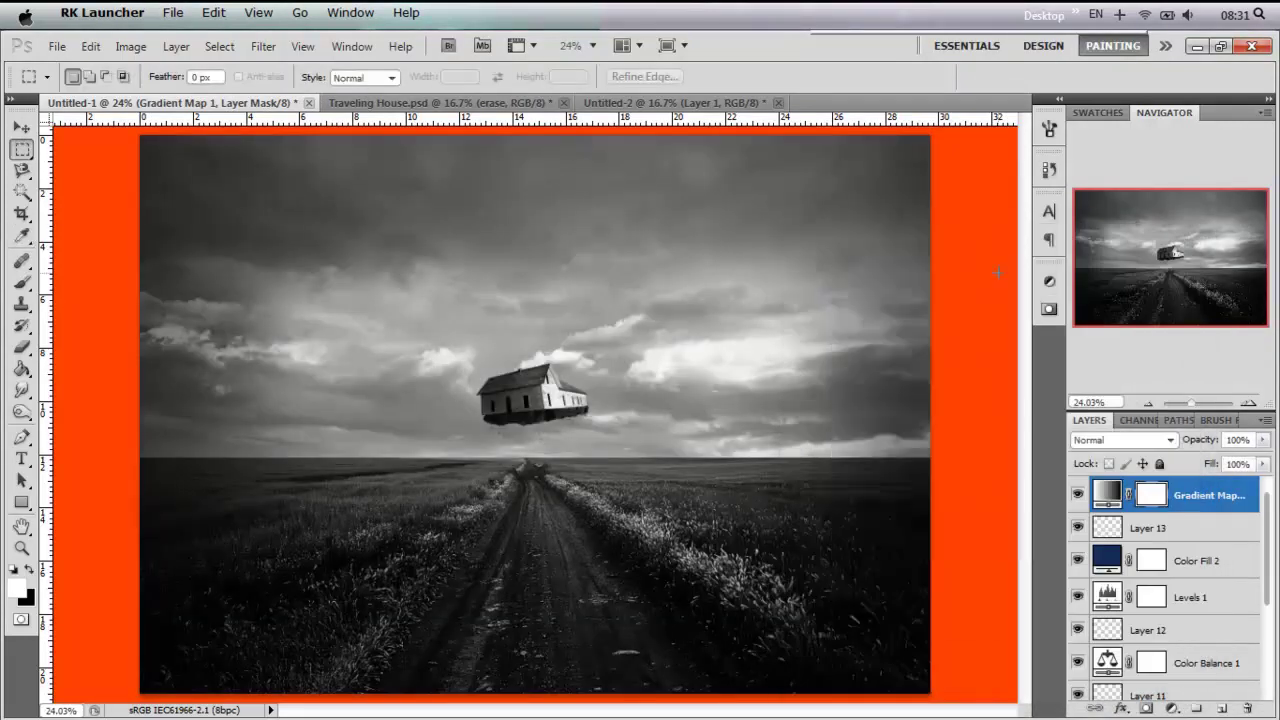
{"action": "left_click", "coordinate": [1156, 440]}
{"action": "left_click", "coordinate": [1140, 476]}
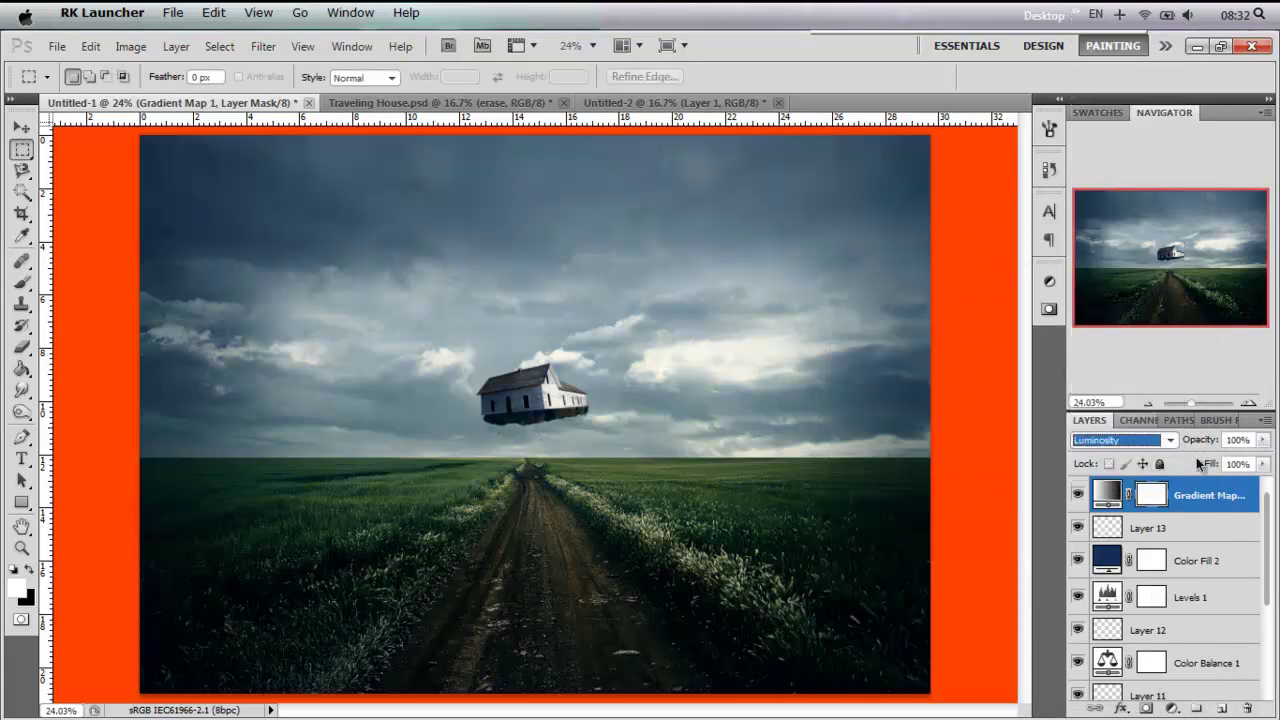
{"action": "left_click", "coordinate": [1232, 440]}
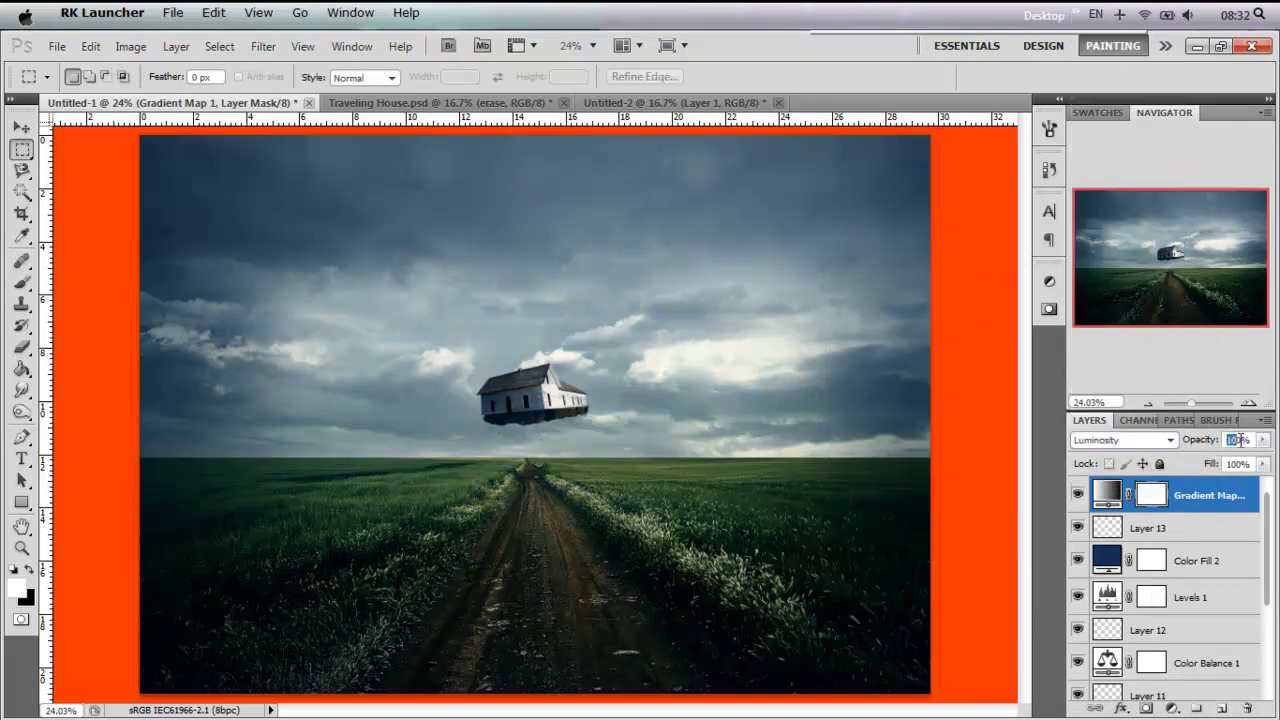
{"action": "type", "text": "60"}
{"action": "key", "text": "Return"}
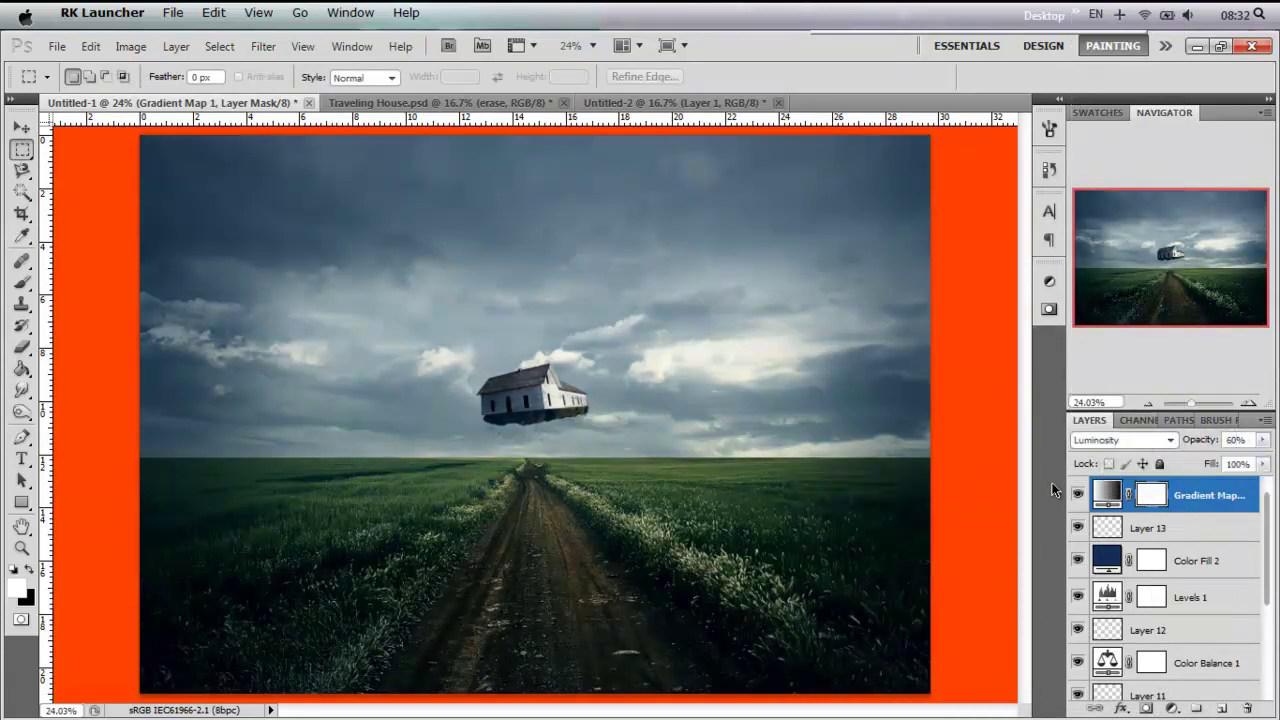
{"action": "left_click", "coordinate": [1223, 708]}
Step: Add a Channel Mixer adjustment layer with its default settings
{"action": "left_click", "coordinate": [1172, 708]}
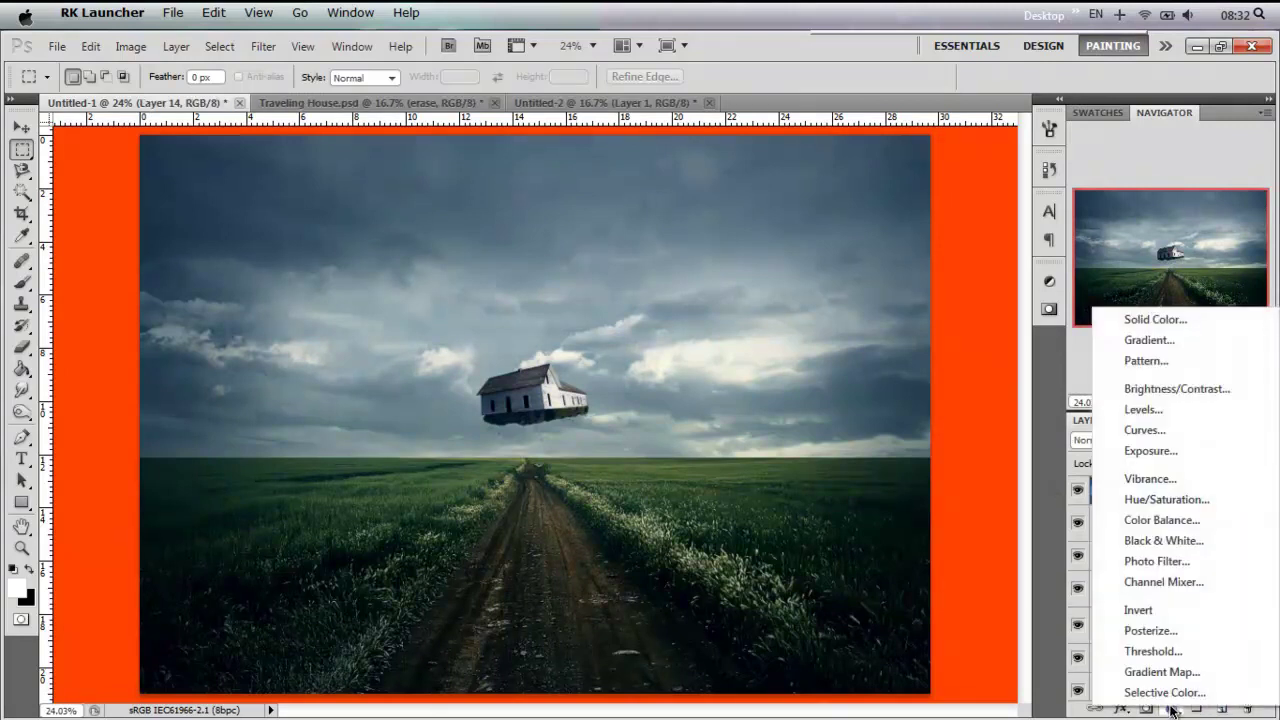
{"action": "left_click", "coordinate": [1163, 582]}
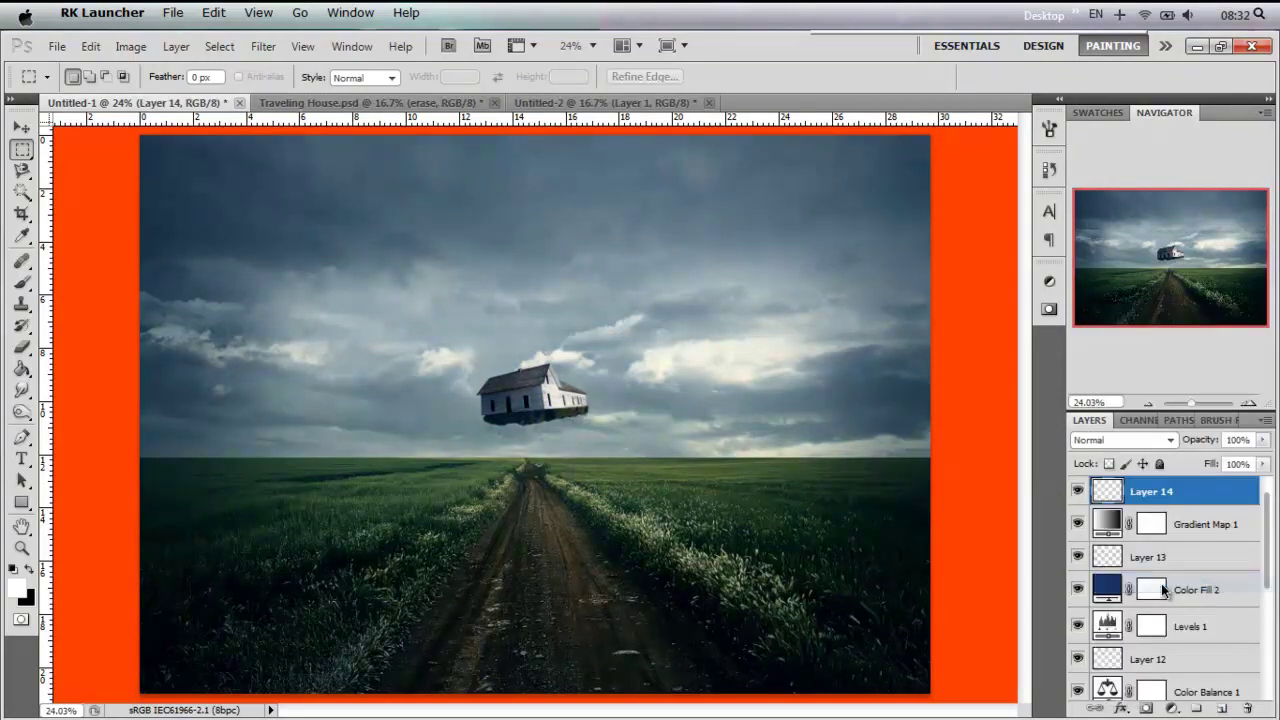
{"action": "left_click", "coordinate": [1005, 272]}
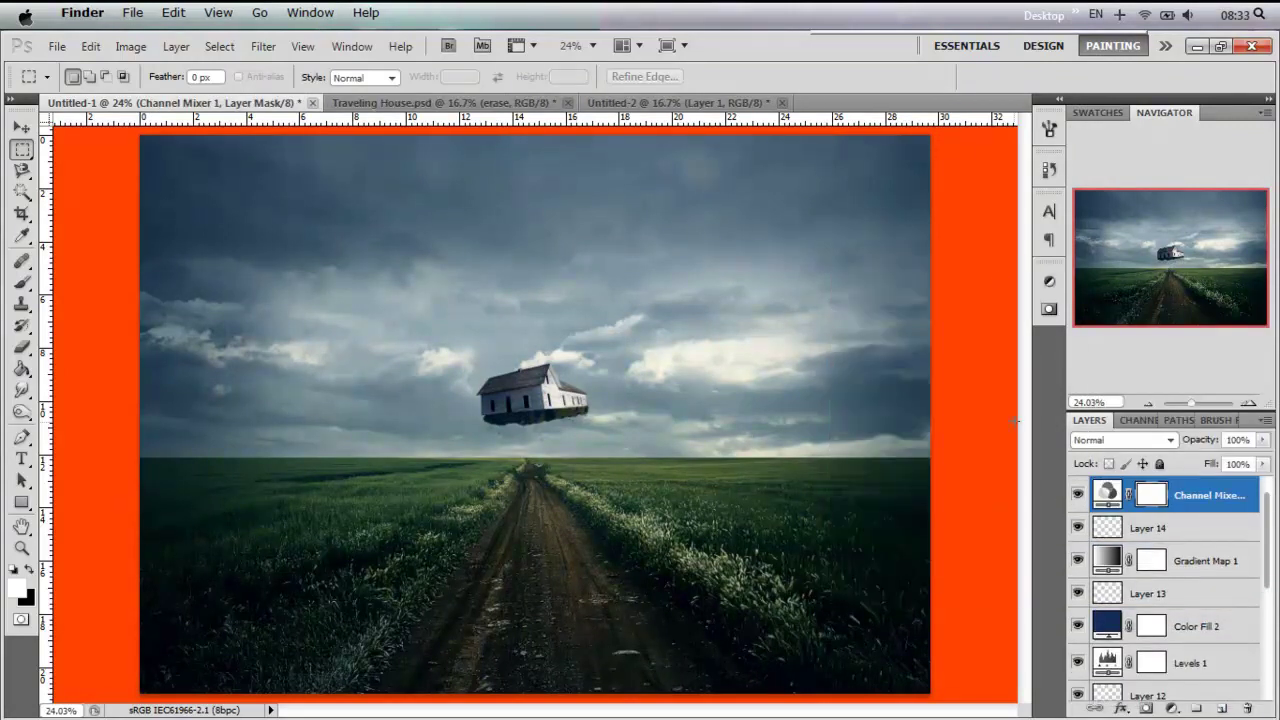
Step: Add a cyan Solid Color fill layer blended in Soft Light at 10% opacity
{"action": "left_click", "coordinate": [1222, 708]}
{"action": "left_click", "coordinate": [1172, 708]}
{"action": "left_click", "coordinate": [1155, 317]}
{"action": "double_click", "coordinate": [1013, 453]}
{"action": "type", "text": "ff7e0"}
{"action": "left_click", "coordinate": [1113, 178]}
{"action": "left_click", "coordinate": [1118, 440]}
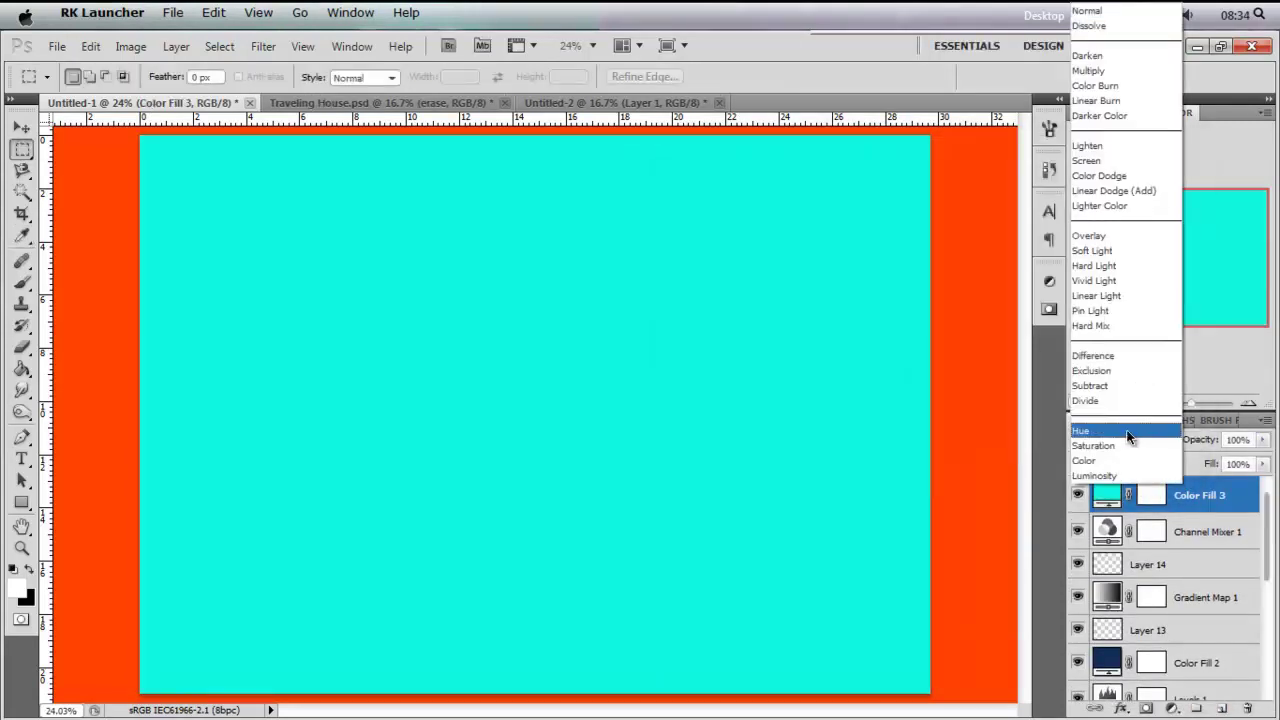
{"action": "left_click", "coordinate": [1128, 248]}
{"action": "left_click", "coordinate": [1238, 440]}
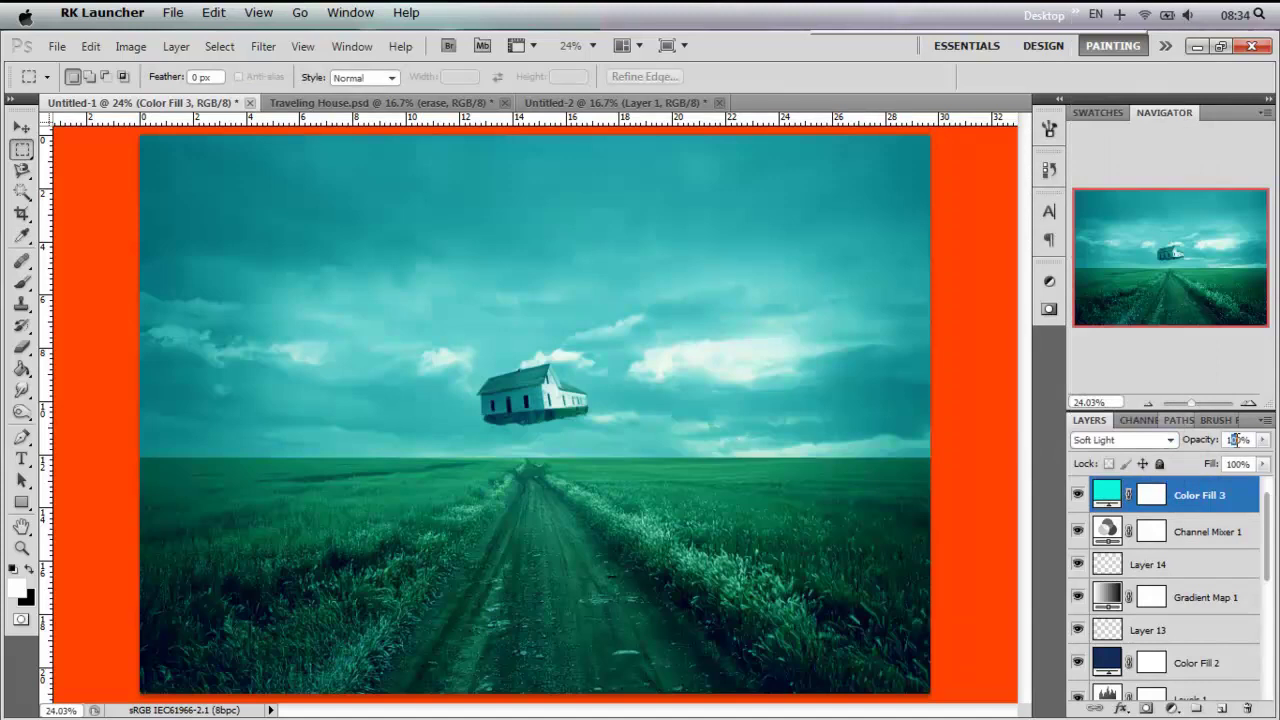
{"action": "type", "text": "10"}
{"action": "key", "text": "Return"}
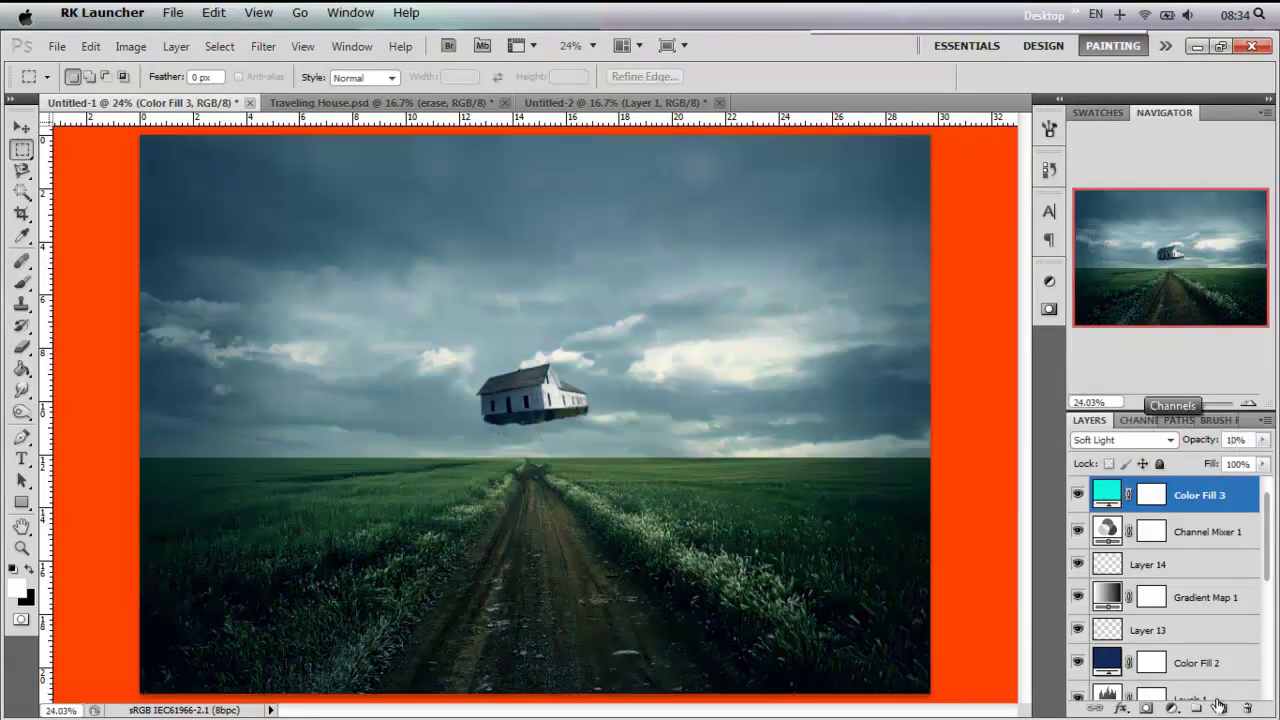
Step: Add a new empty layer and a Photo Filter adjustment (Warming Filter 85, 25%)
{"action": "left_click", "coordinate": [1218, 704]}
{"action": "scroll", "coordinate": [1240, 570], "scroll_direction": "up", "scroll_amount": 2}
{"action": "left_click", "coordinate": [1234, 500]}
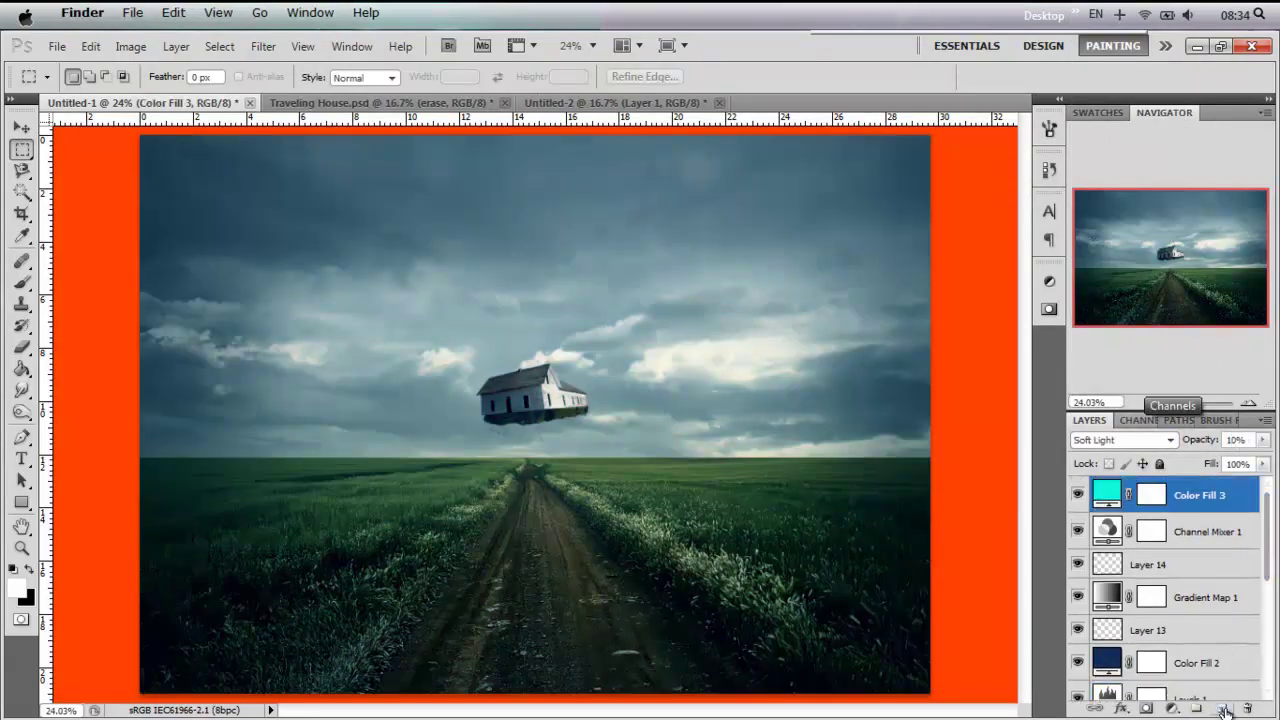
{"action": "left_click", "coordinate": [1224, 709]}
{"action": "left_click", "coordinate": [1172, 708]}
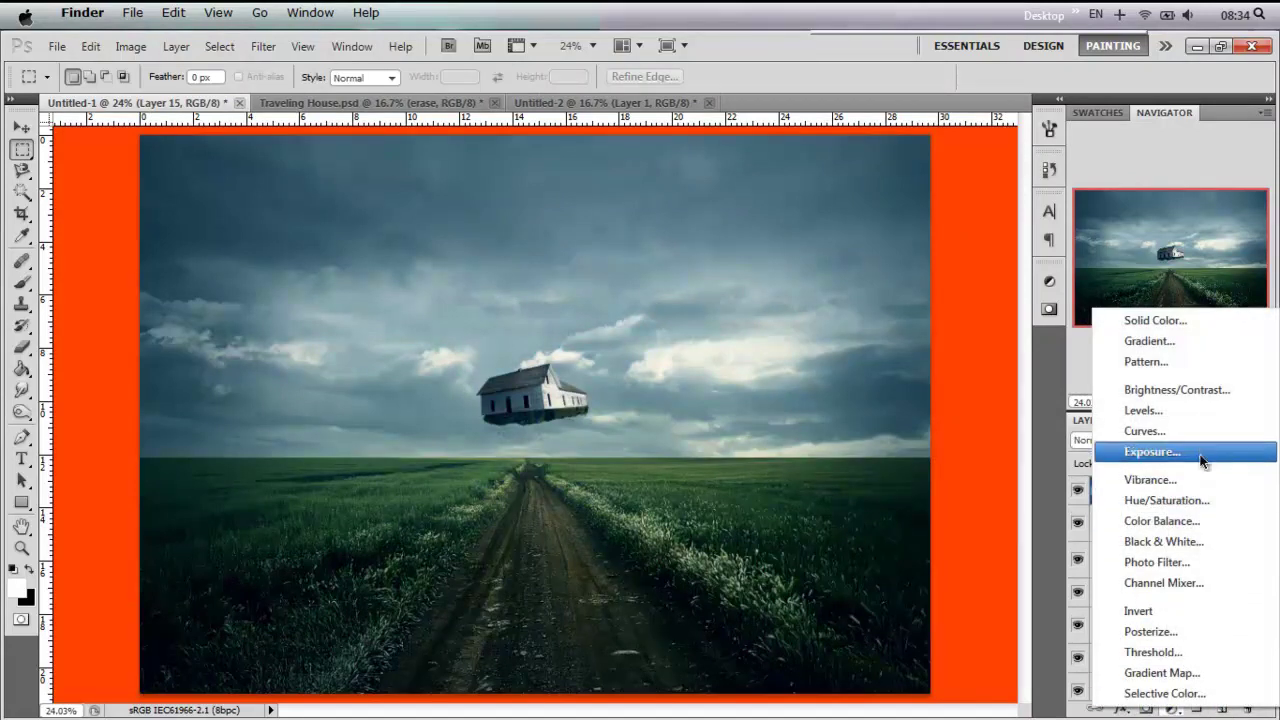
{"action": "left_click", "coordinate": [1206, 564]}
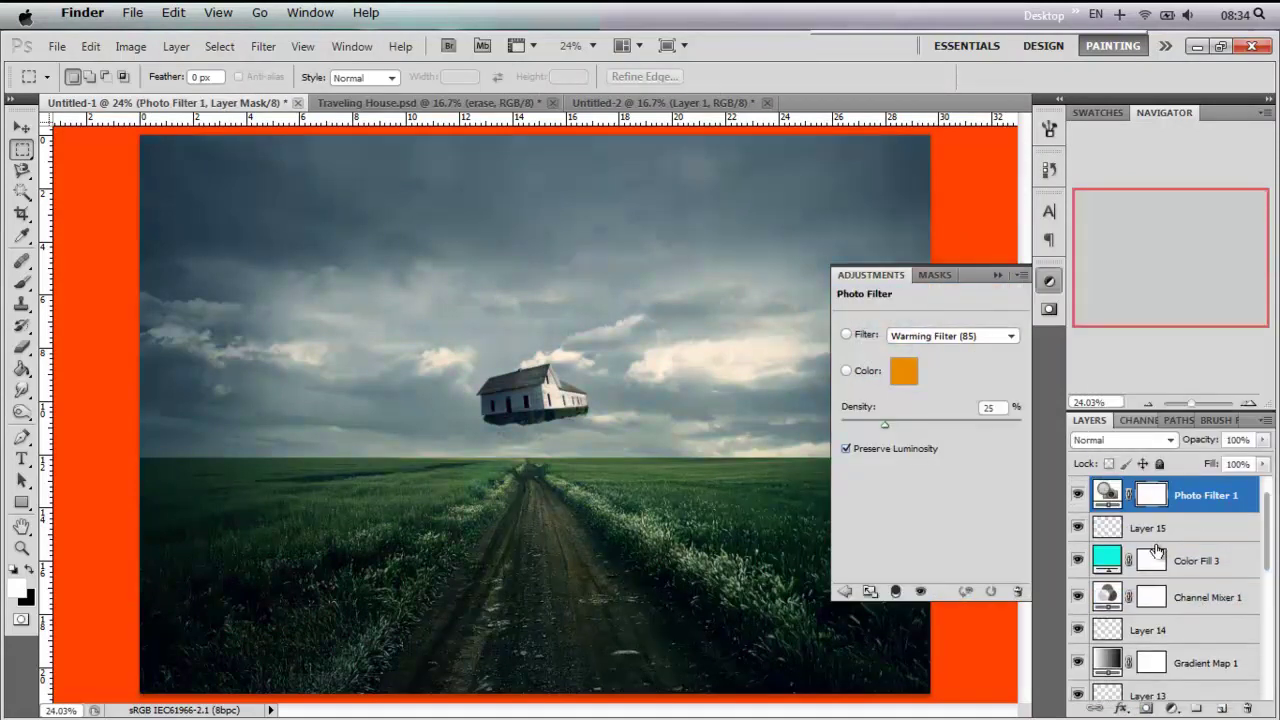
{"action": "left_click", "coordinate": [990, 277]}
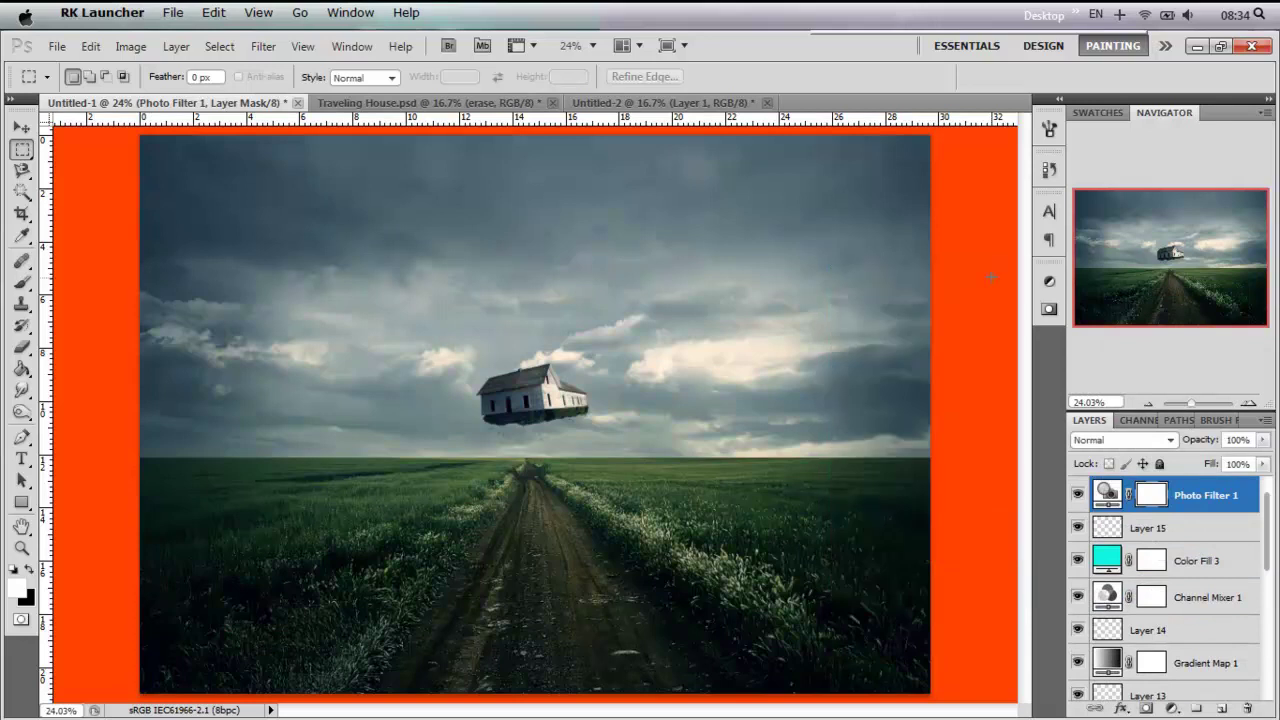
{"action": "left_click", "coordinate": [1172, 708]}
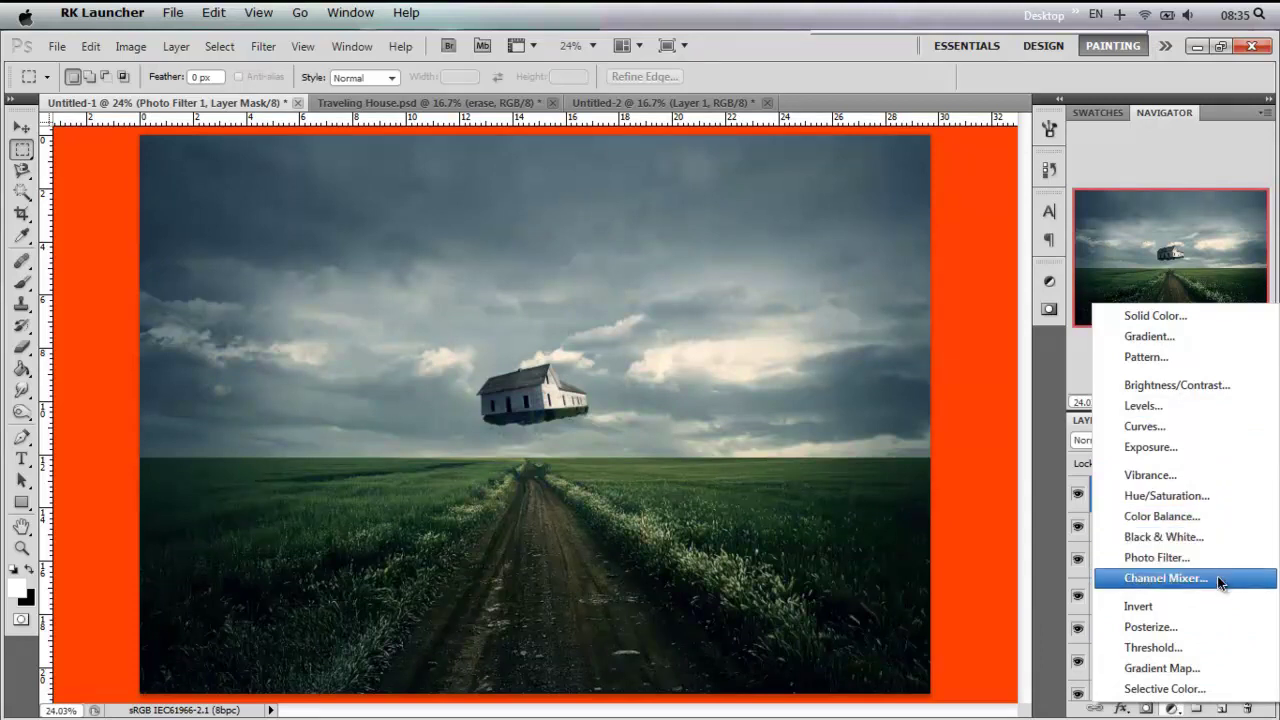
Step: Add an Exposure adjustment layer and enter an exposure value of 2.4
{"action": "left_click", "coordinate": [1018, 596]}
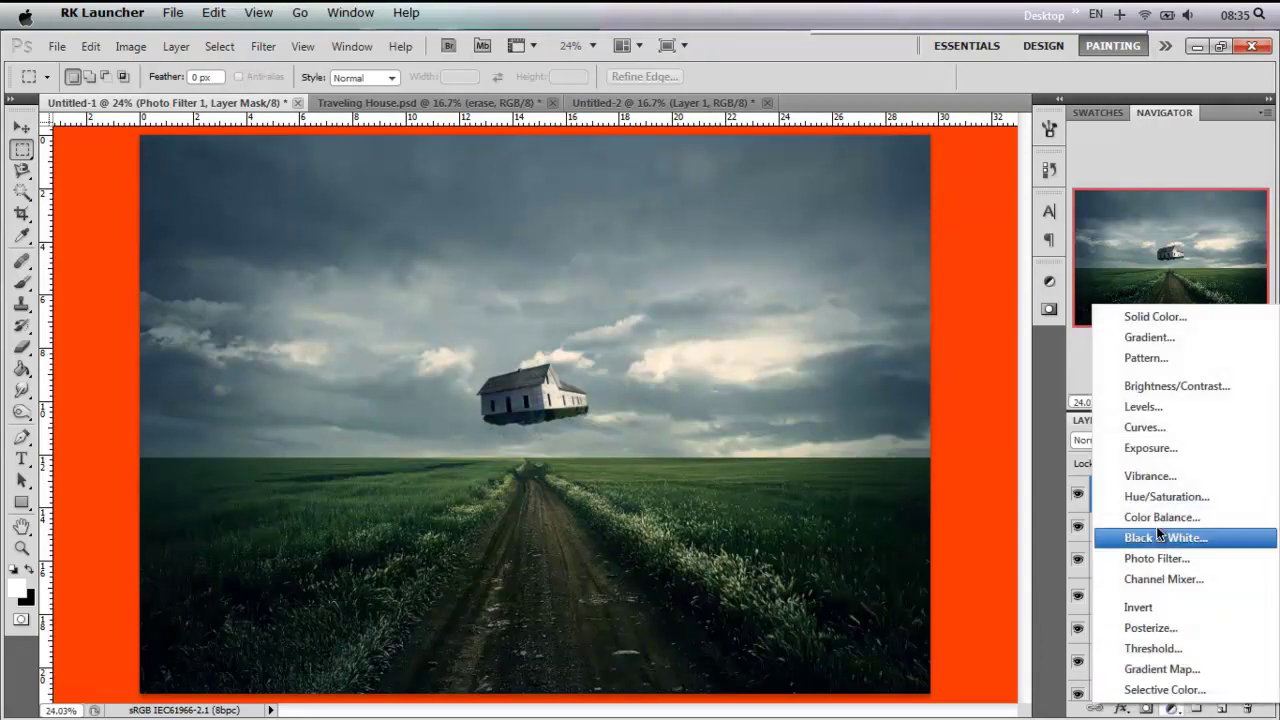
{"action": "left_click", "coordinate": [1150, 448]}
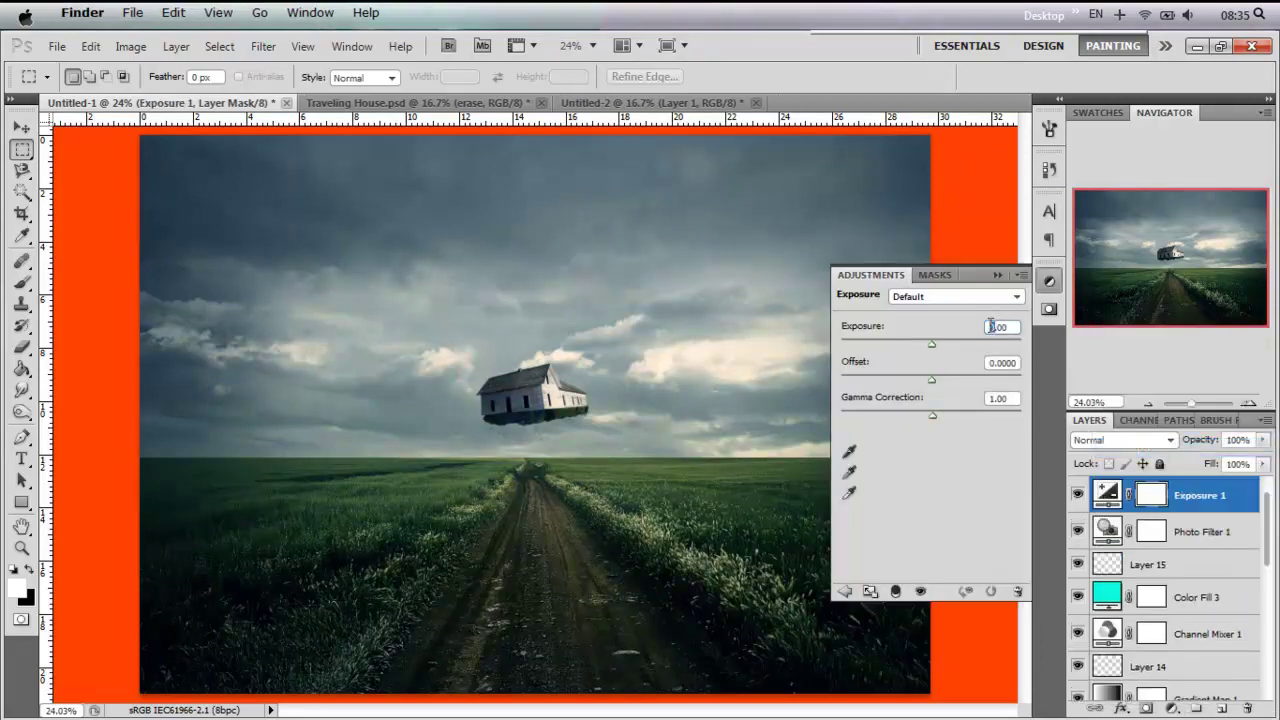
{"action": "type", "text": "2.4"}
{"action": "key", "text": "Tab"}
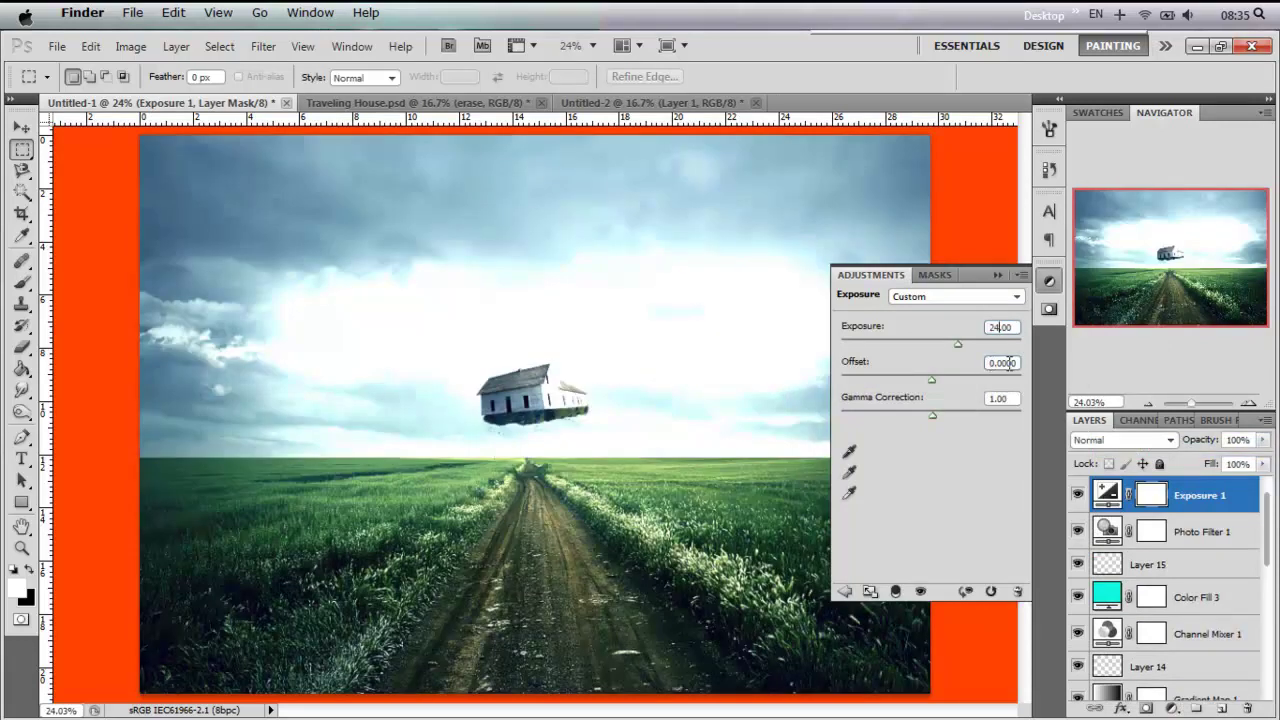
{"action": "left_click", "coordinate": [628, 310]}
{"action": "type", "text": "2.4"}
{"action": "key", "text": "Return"}
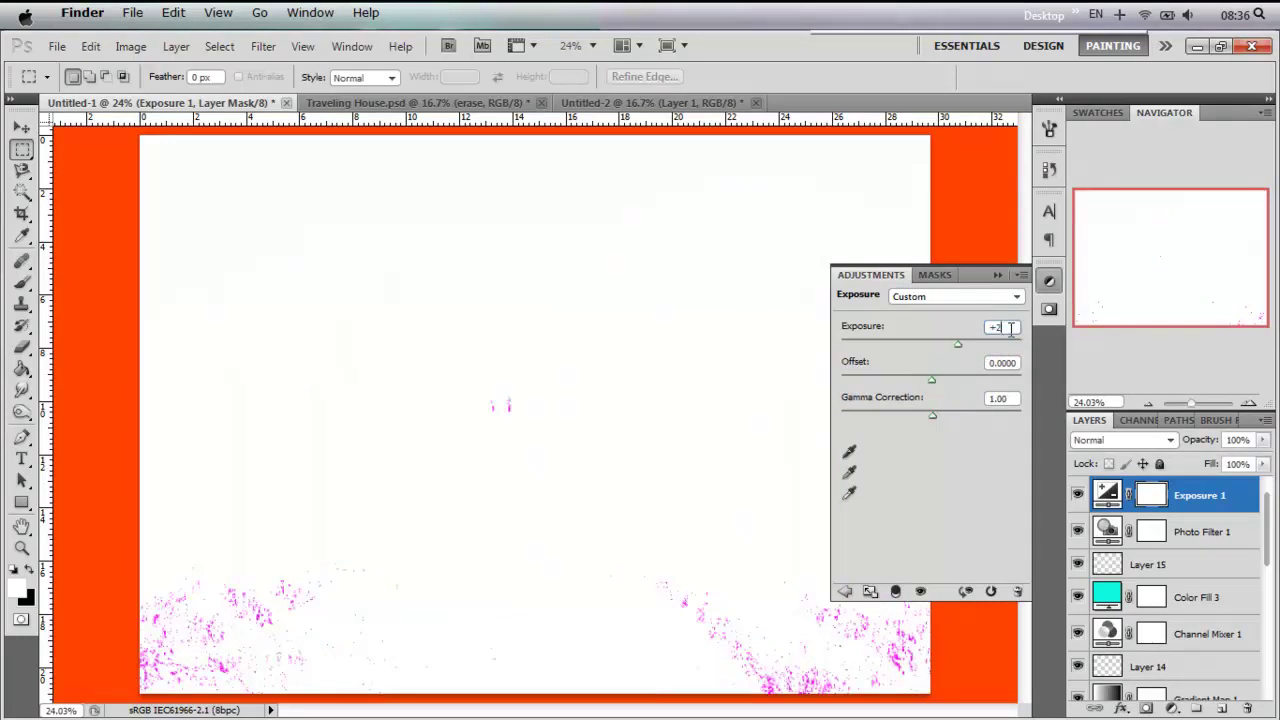
{"action": "left_click", "coordinate": [1014, 363]}
{"action": "left_click", "coordinate": [651, 311]}
Step: Keep the Custom preset, set gamma correction to 1.04 and correct exposure to 0.24
{"action": "left_click", "coordinate": [986, 296]}
{"action": "left_click", "coordinate": [1014, 296]}
{"action": "left_click", "coordinate": [1012, 363]}
{"action": "left_click", "coordinate": [1000, 398]}
{"action": "type", "text": "1.04"}
{"action": "left_click", "coordinate": [997, 327]}
{"action": "type", "text": "0.20"}
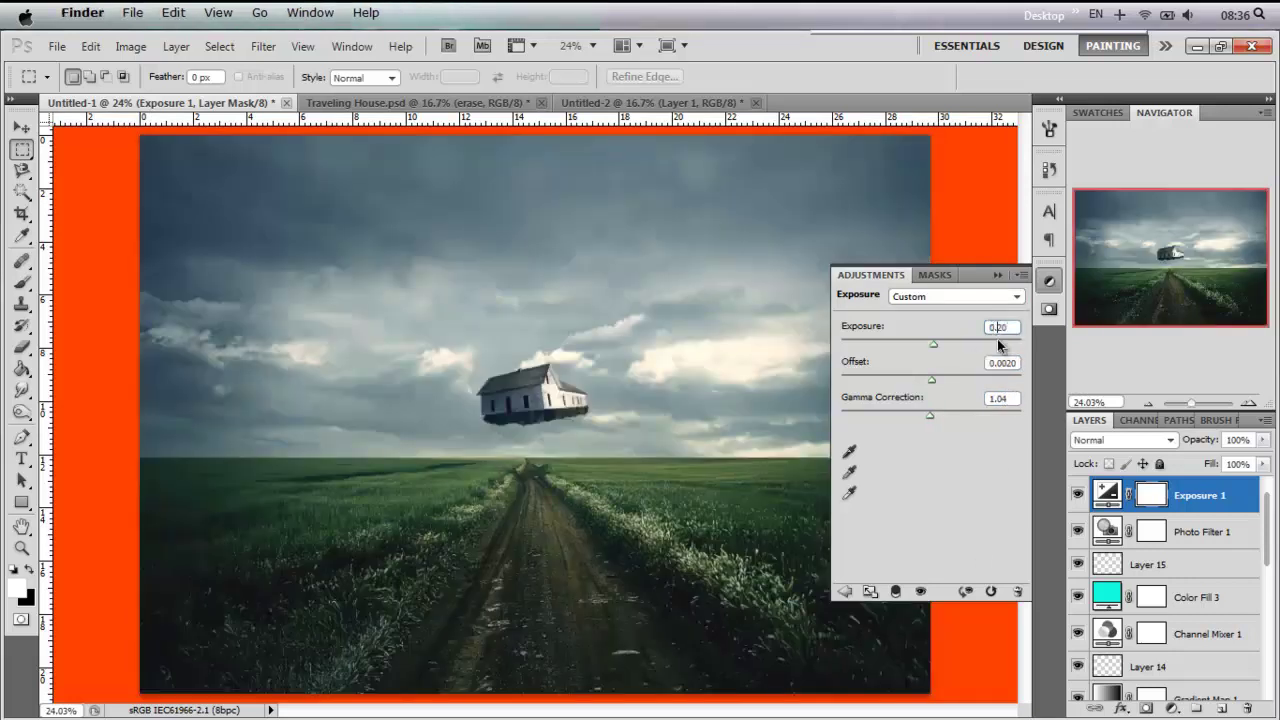
{"action": "key", "text": "BackSpace"}
{"action": "type", "text": "4"}
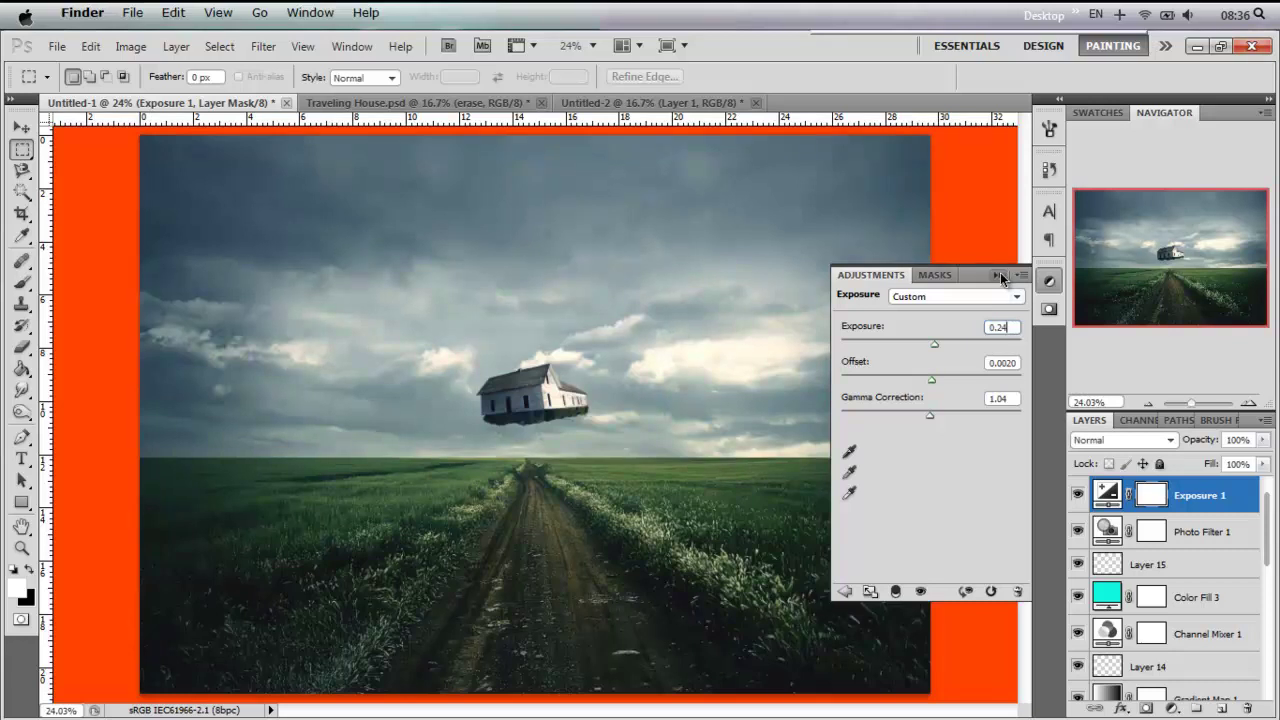